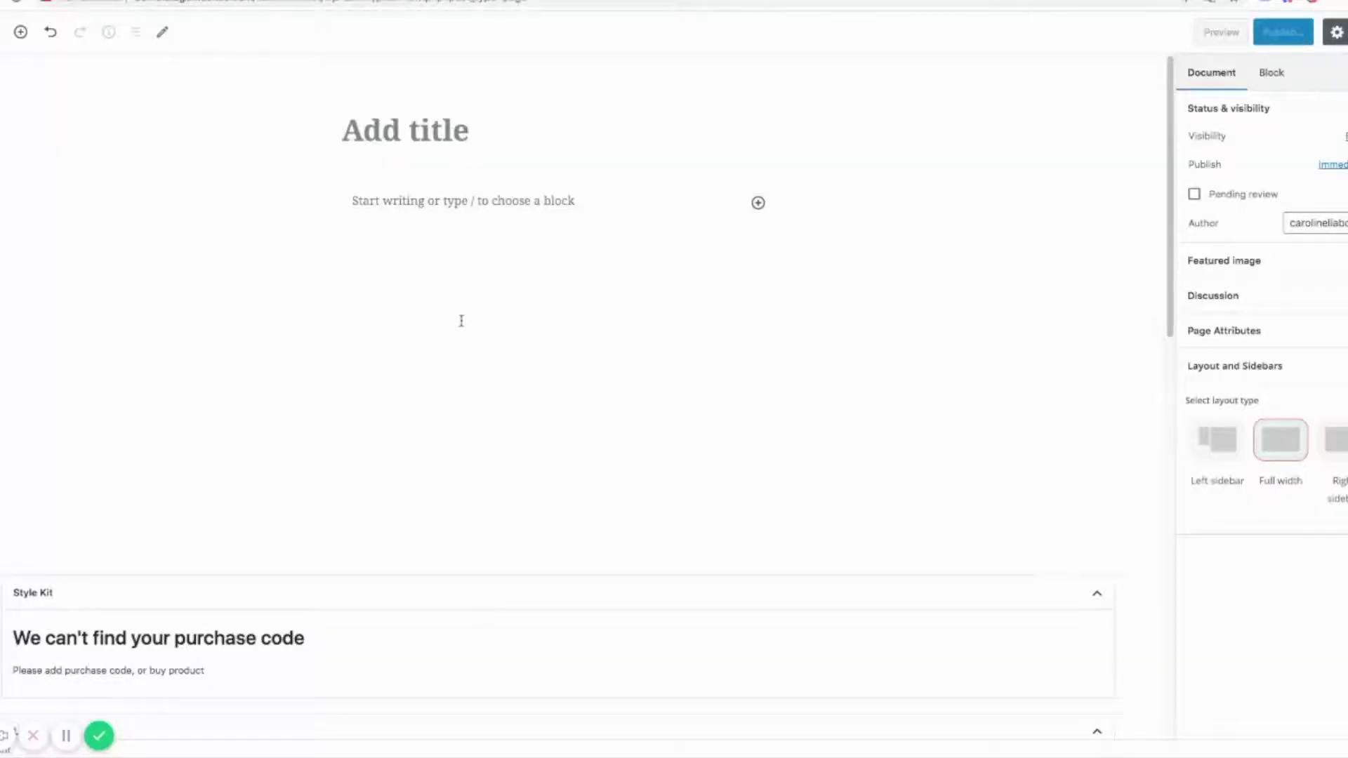
Enter 'Home Page' as the new page's title, fixing the stray letter
click(393, 135)
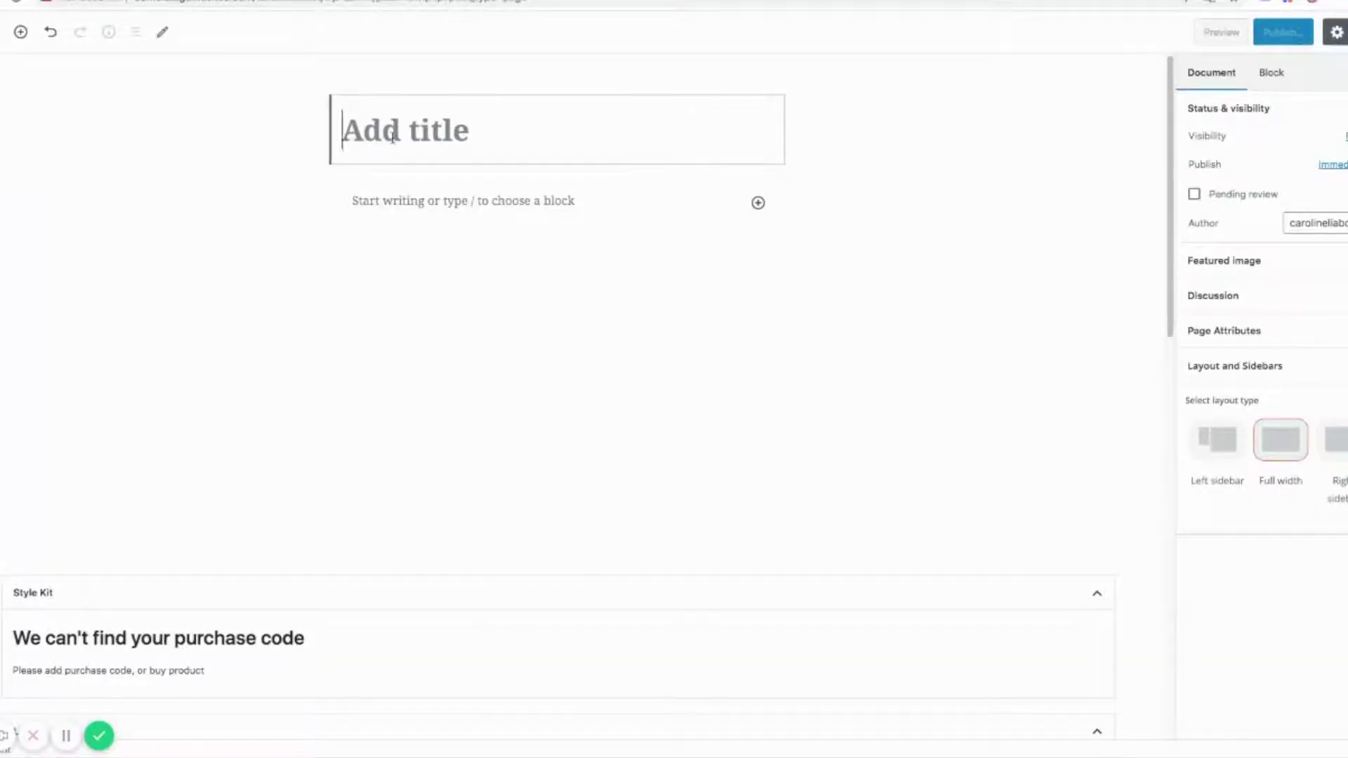
text(Home p)
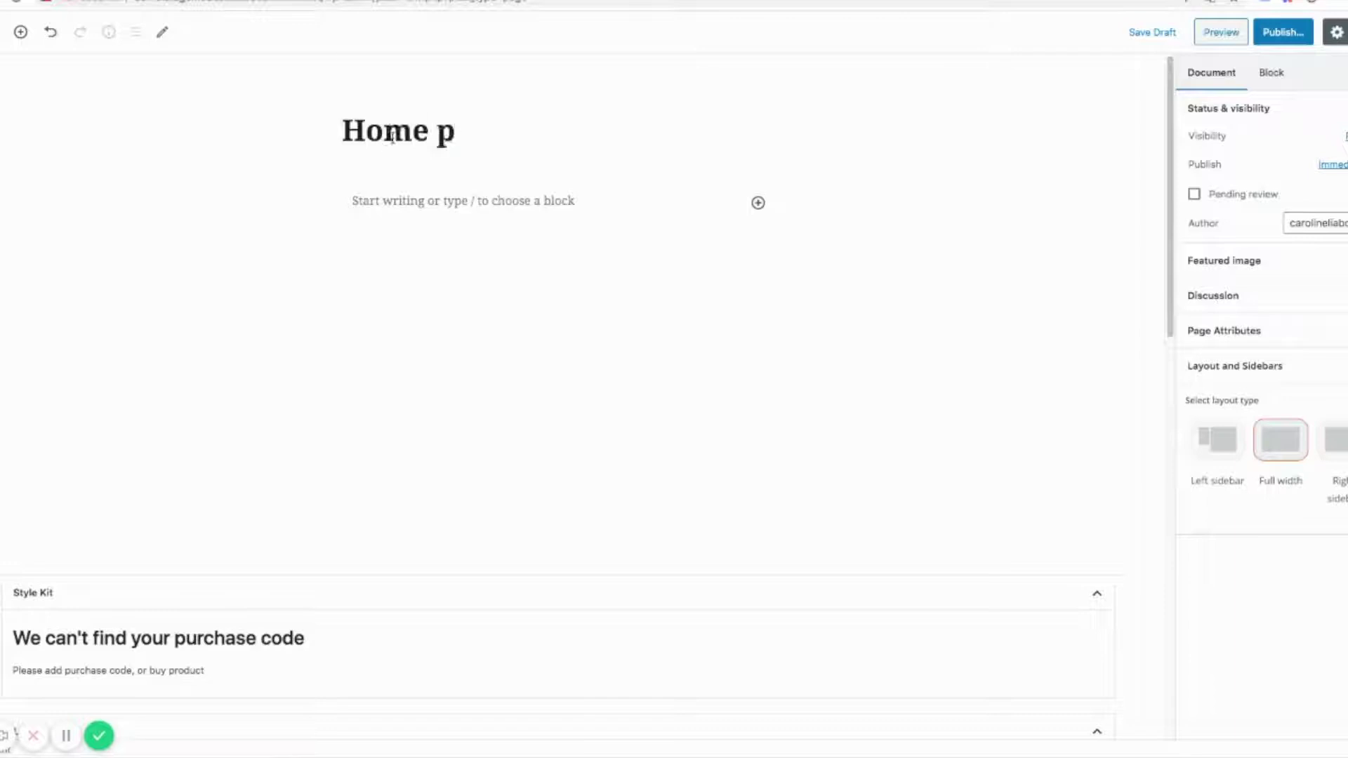
key(BackSpace)
text(Page)
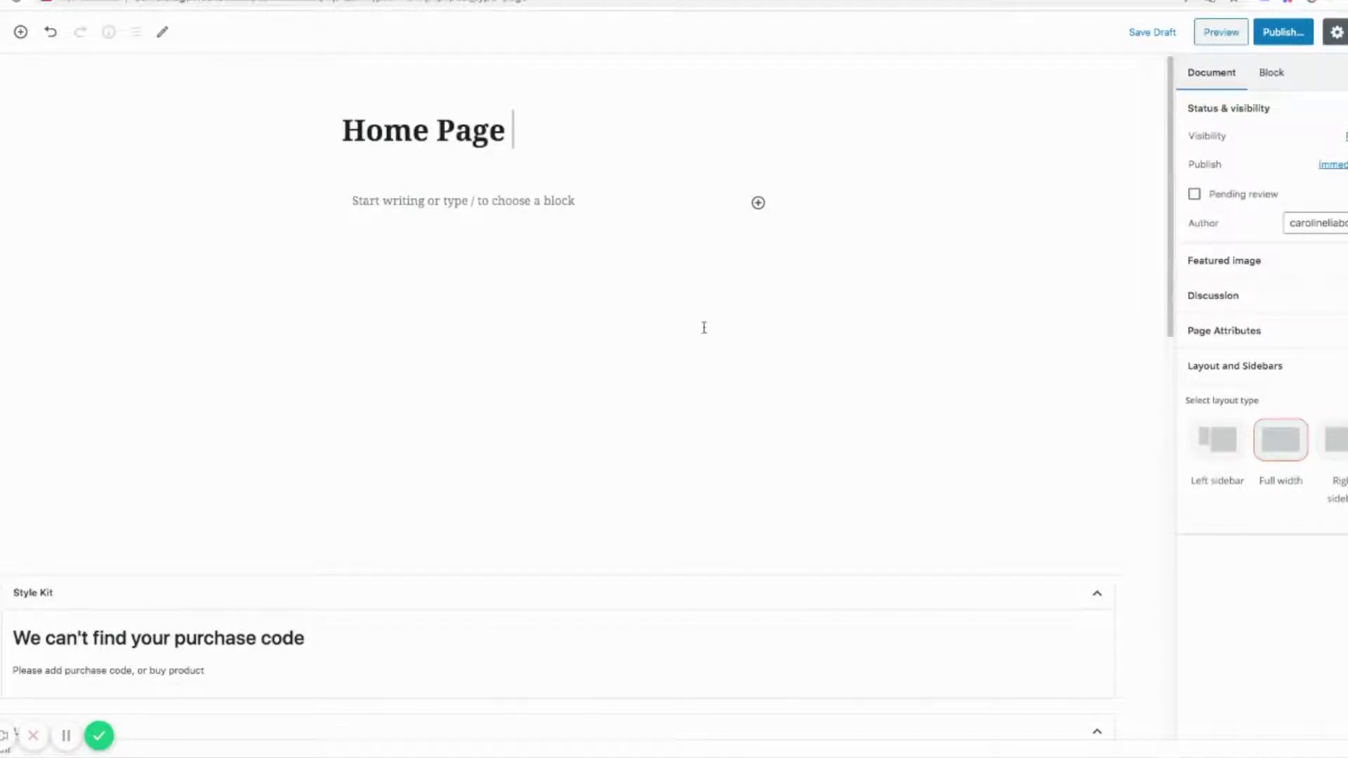
Scroll to the Flothemes Layout panel, glance at How-tos, and browse the layout template gallery
scroll(681, 365, down, 7)
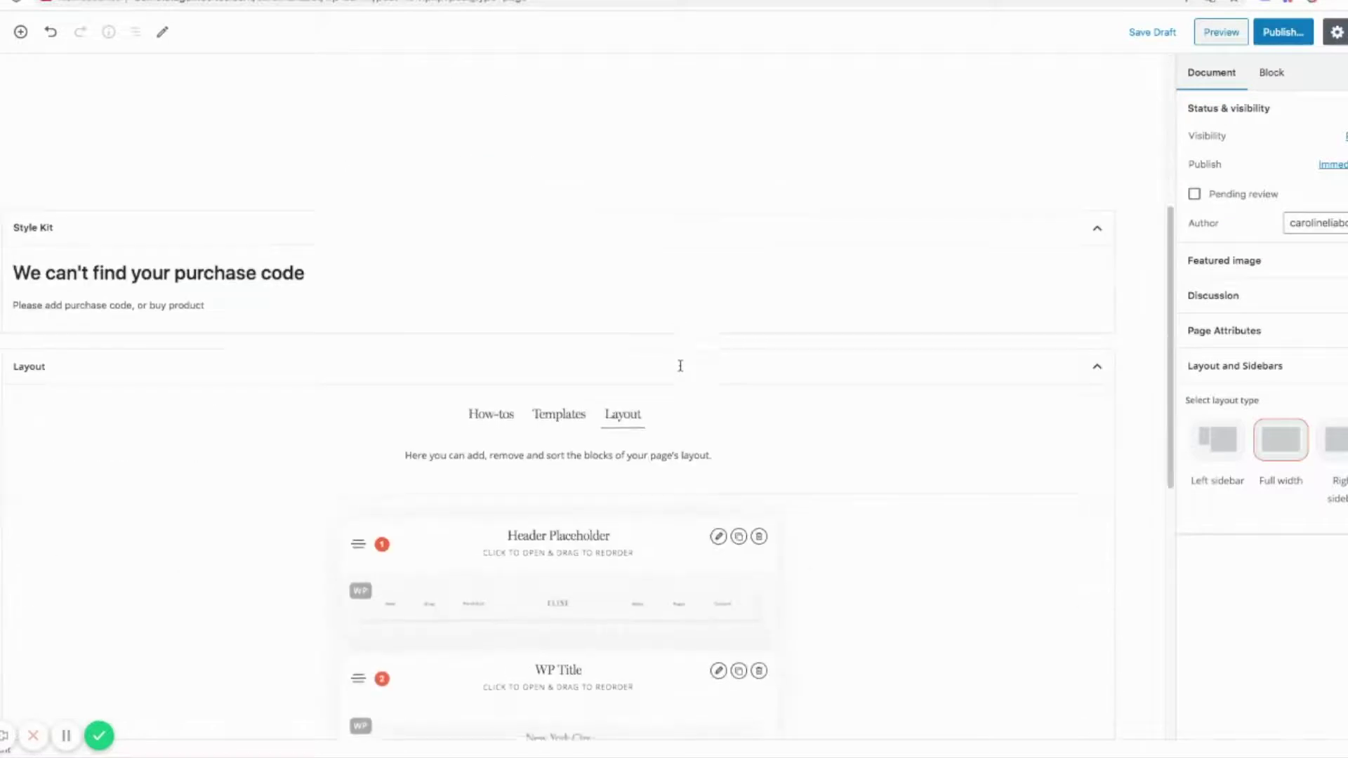
scroll(33, 227, down, 2)
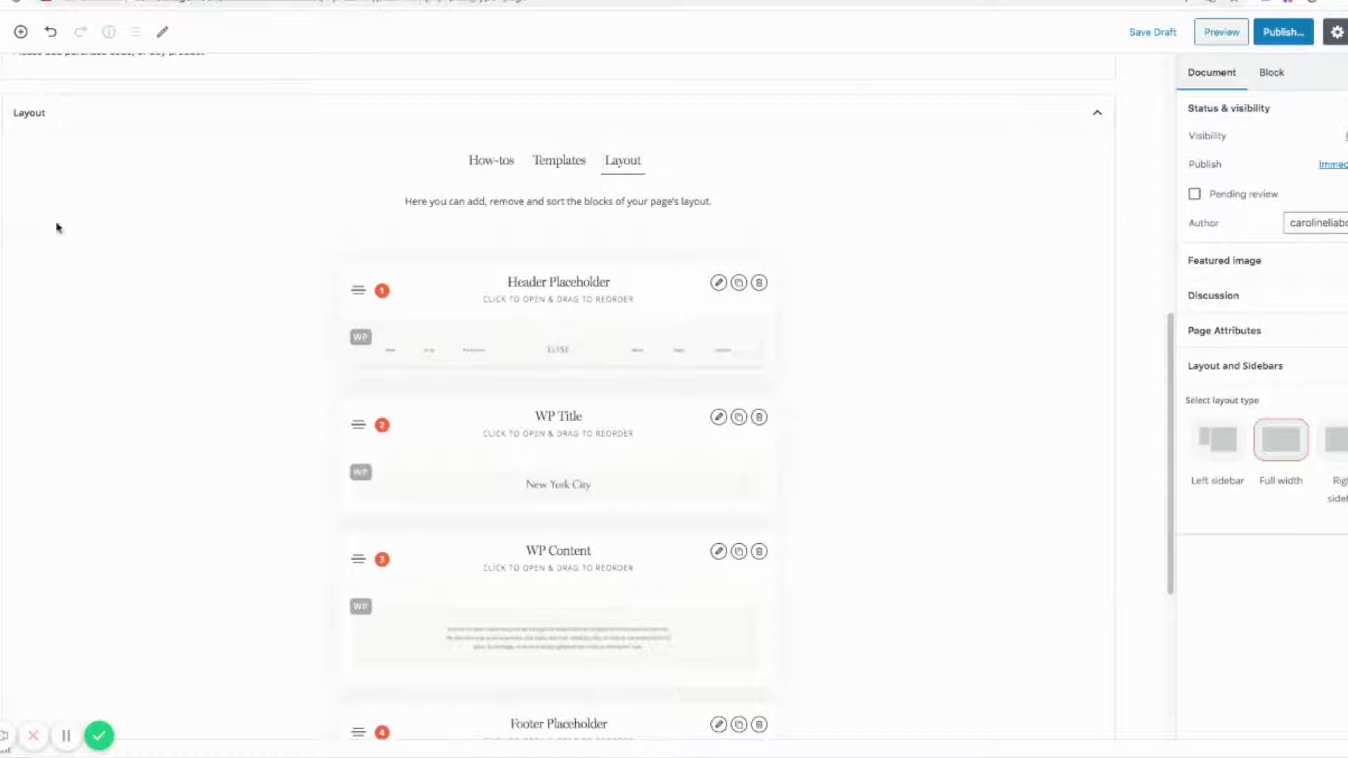
click(489, 168)
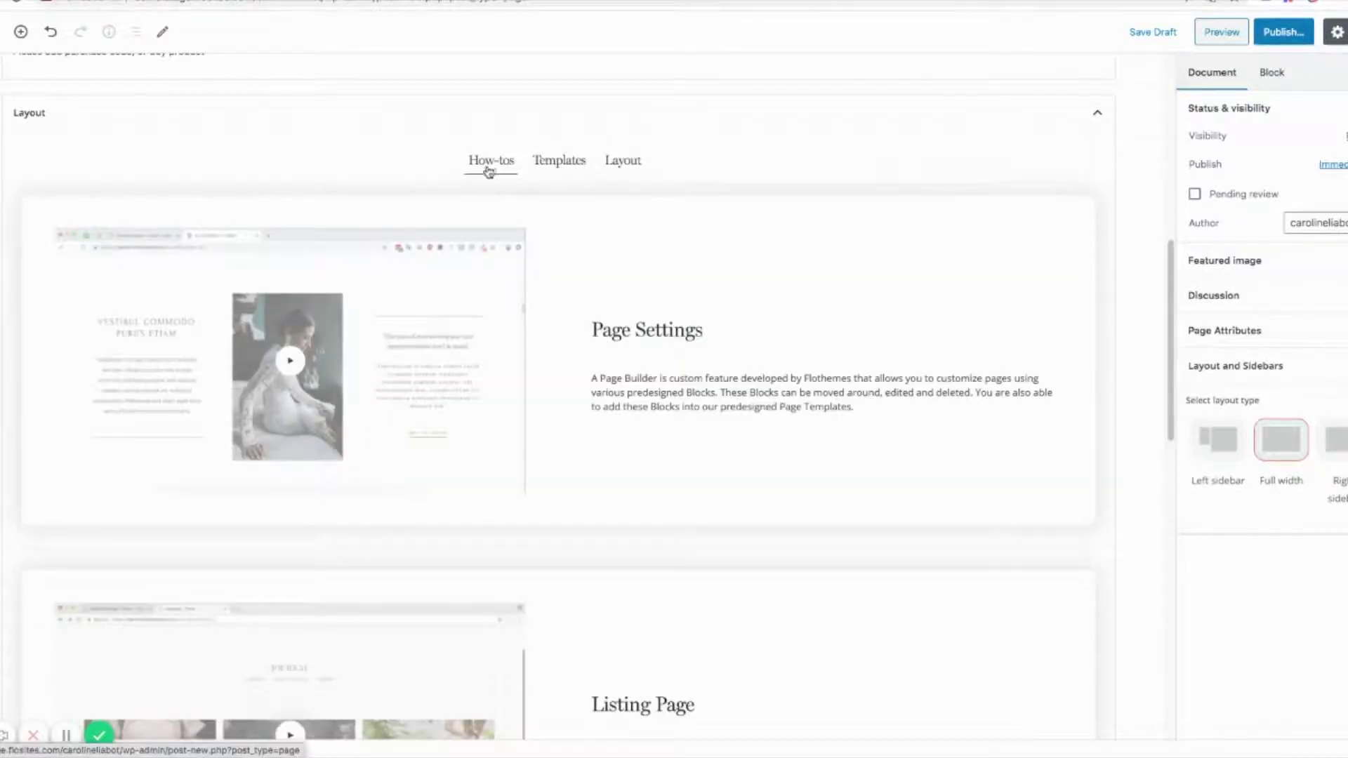
click(555, 165)
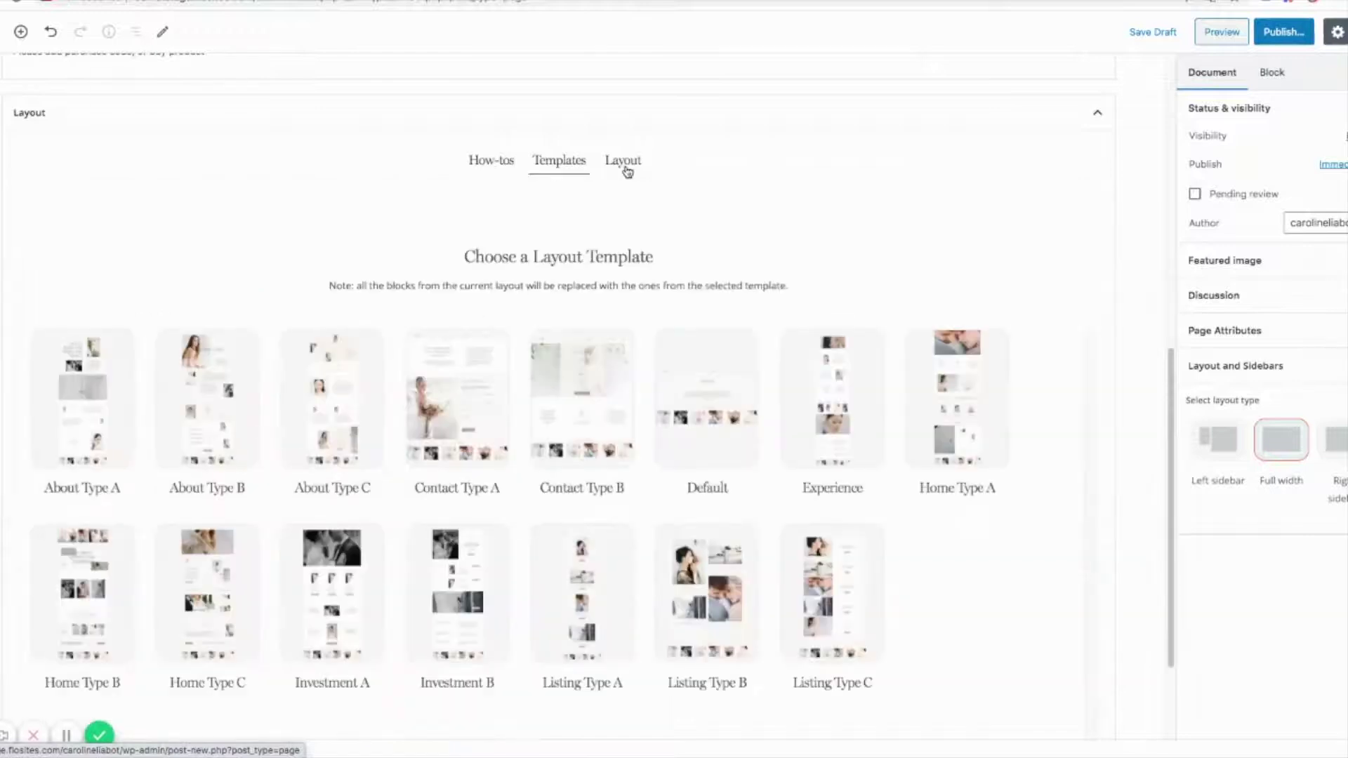
click(624, 168)
click(560, 163)
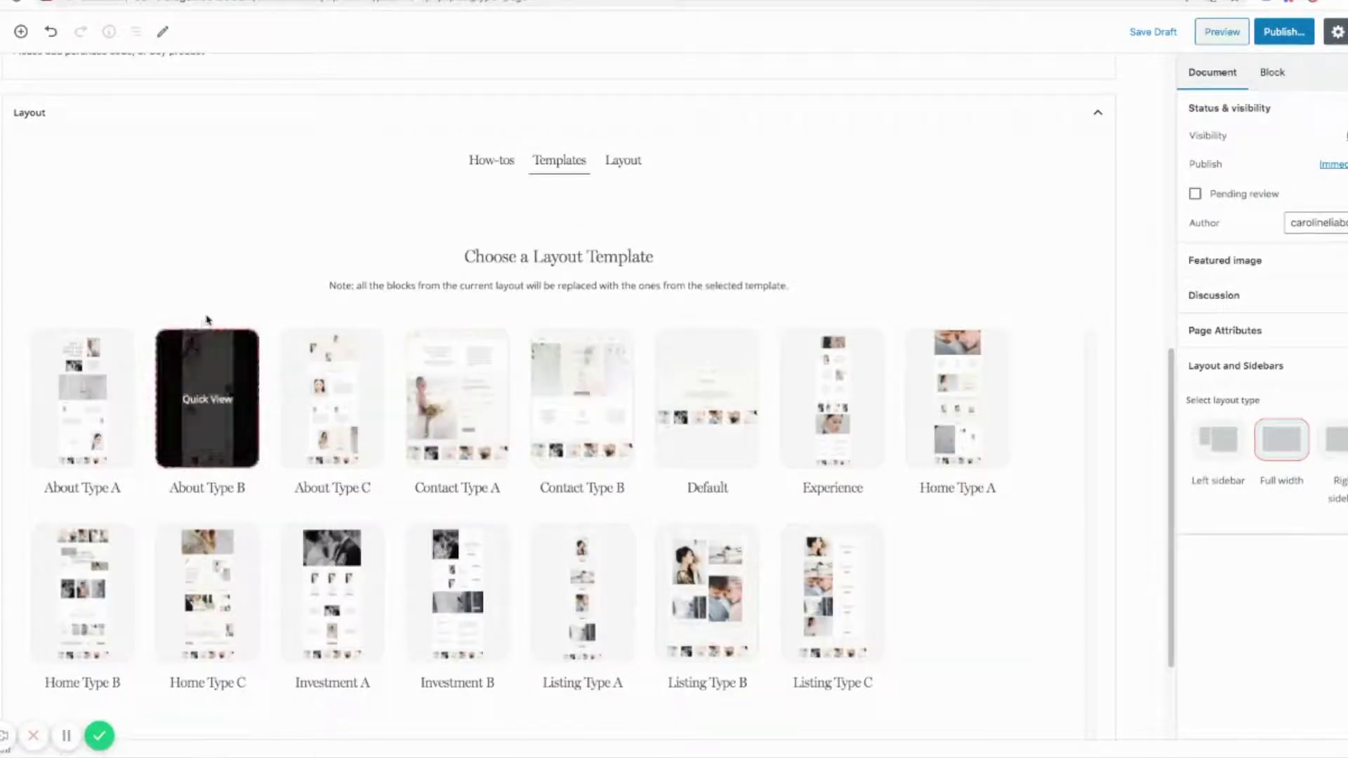
scroll(216, 313, down, 1)
scroll(215, 313, down, 1)
scroll(208, 309, down, 1)
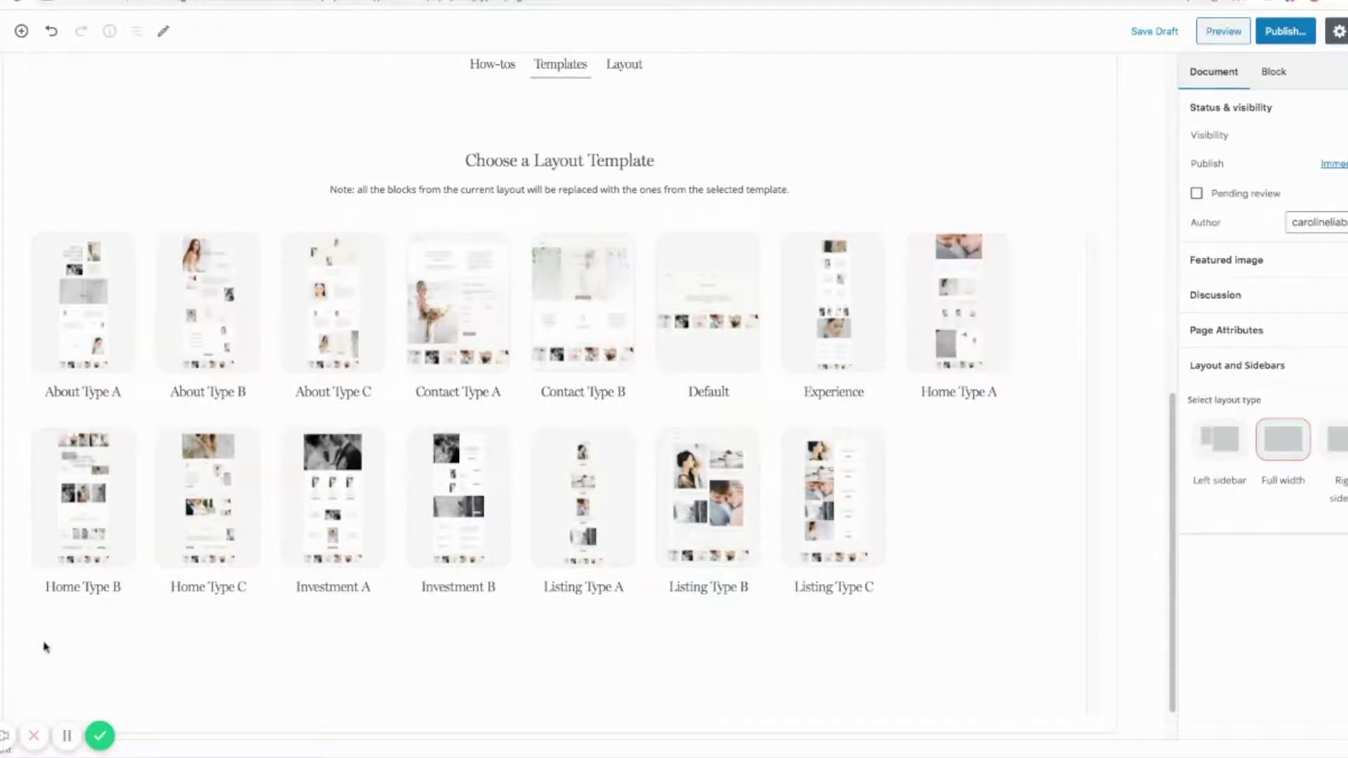
Quick View the Home Type C and Home Type B templates
click(211, 504)
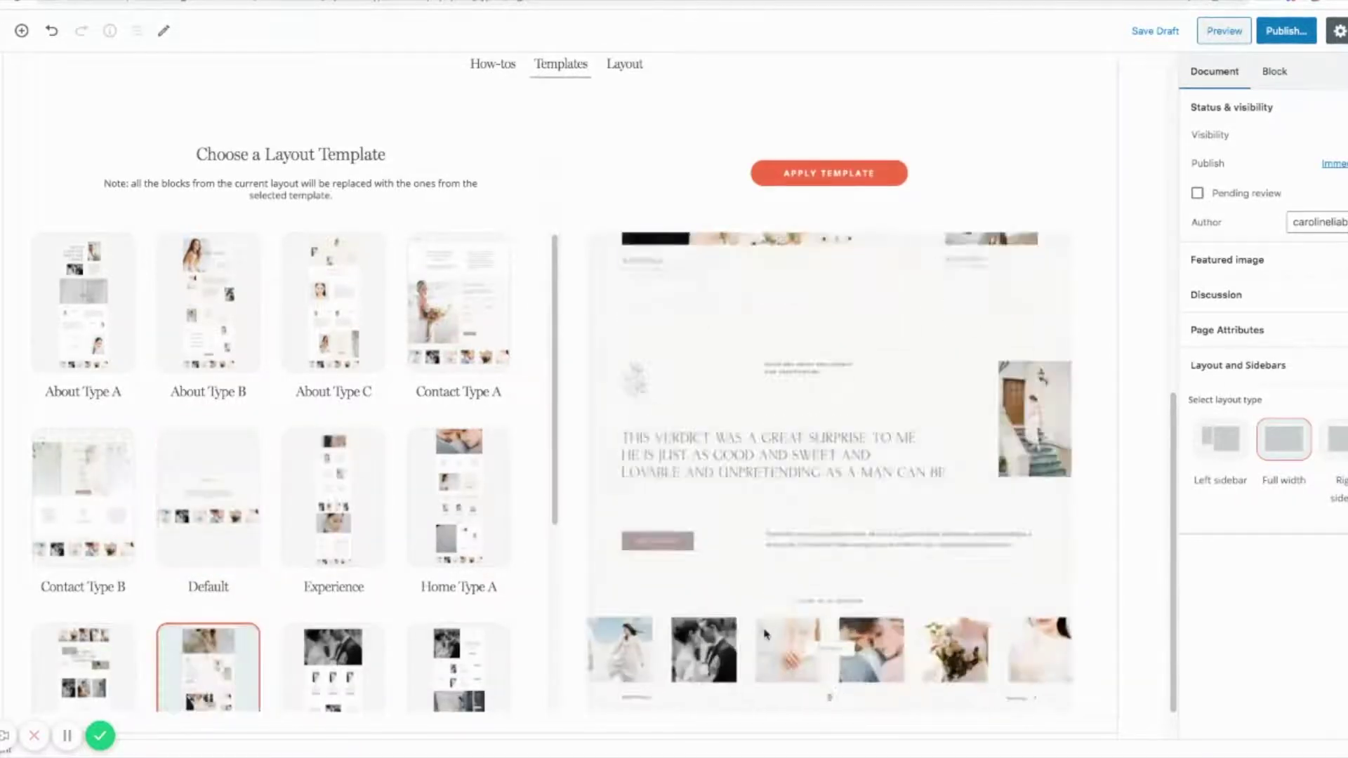
scroll(798, 427, up, 10)
scroll(811, 246, down, 10)
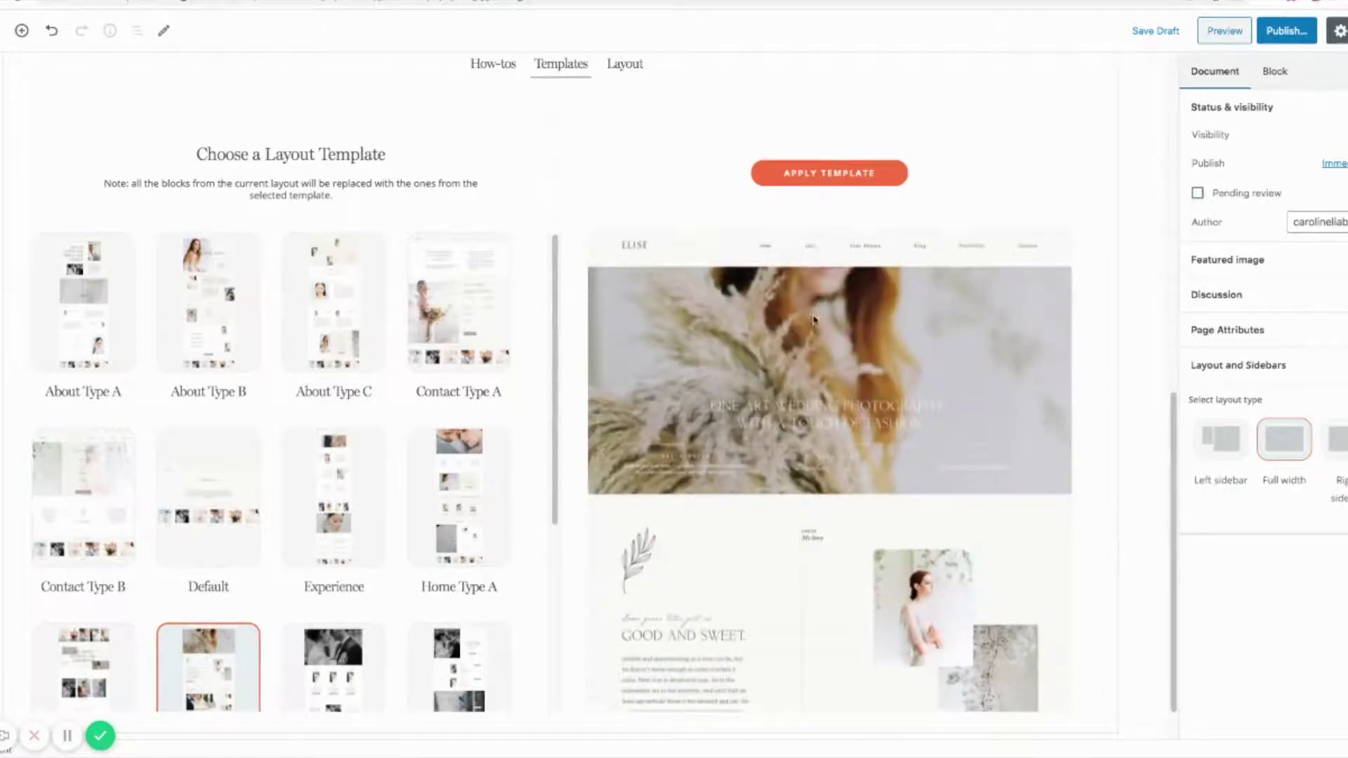
scroll(850, 613, down, 5)
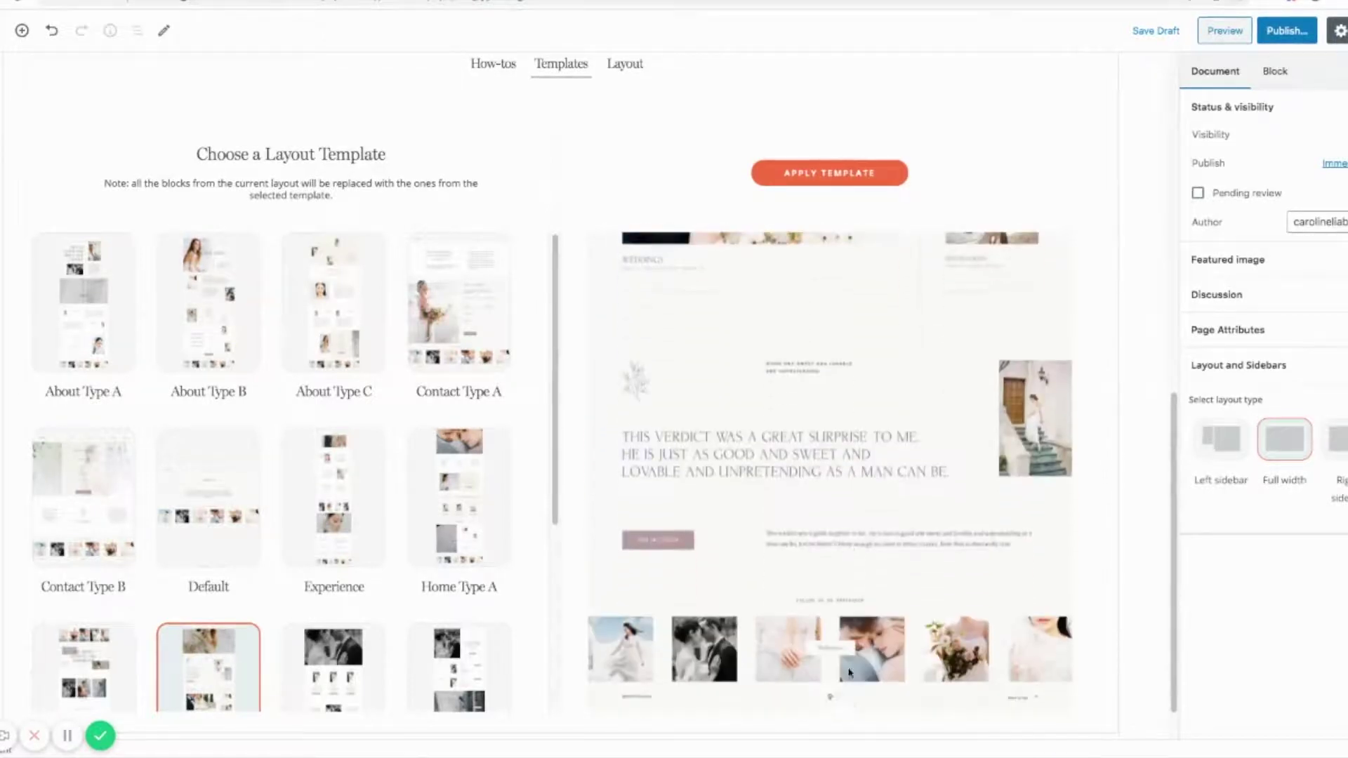
click(64, 670)
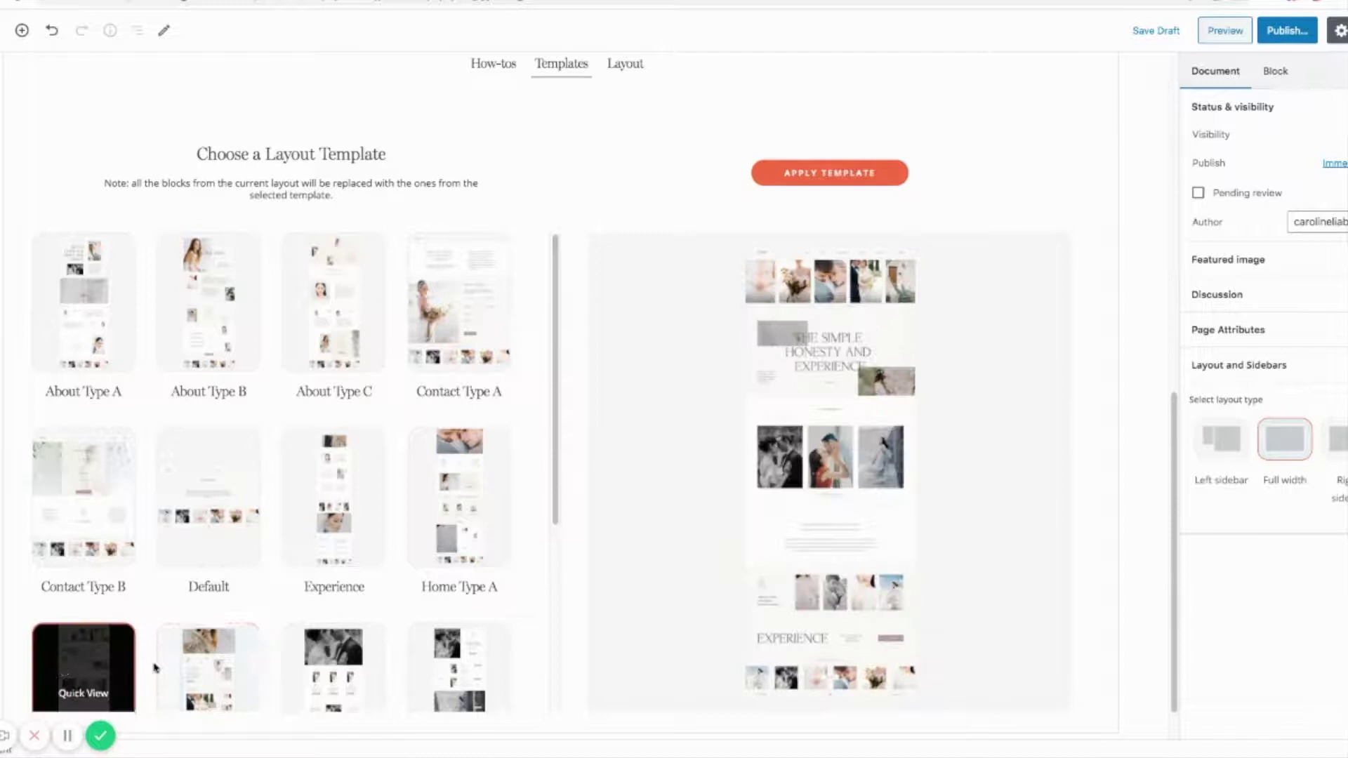
scroll(716, 484, down, 5)
scroll(717, 484, up, 5)
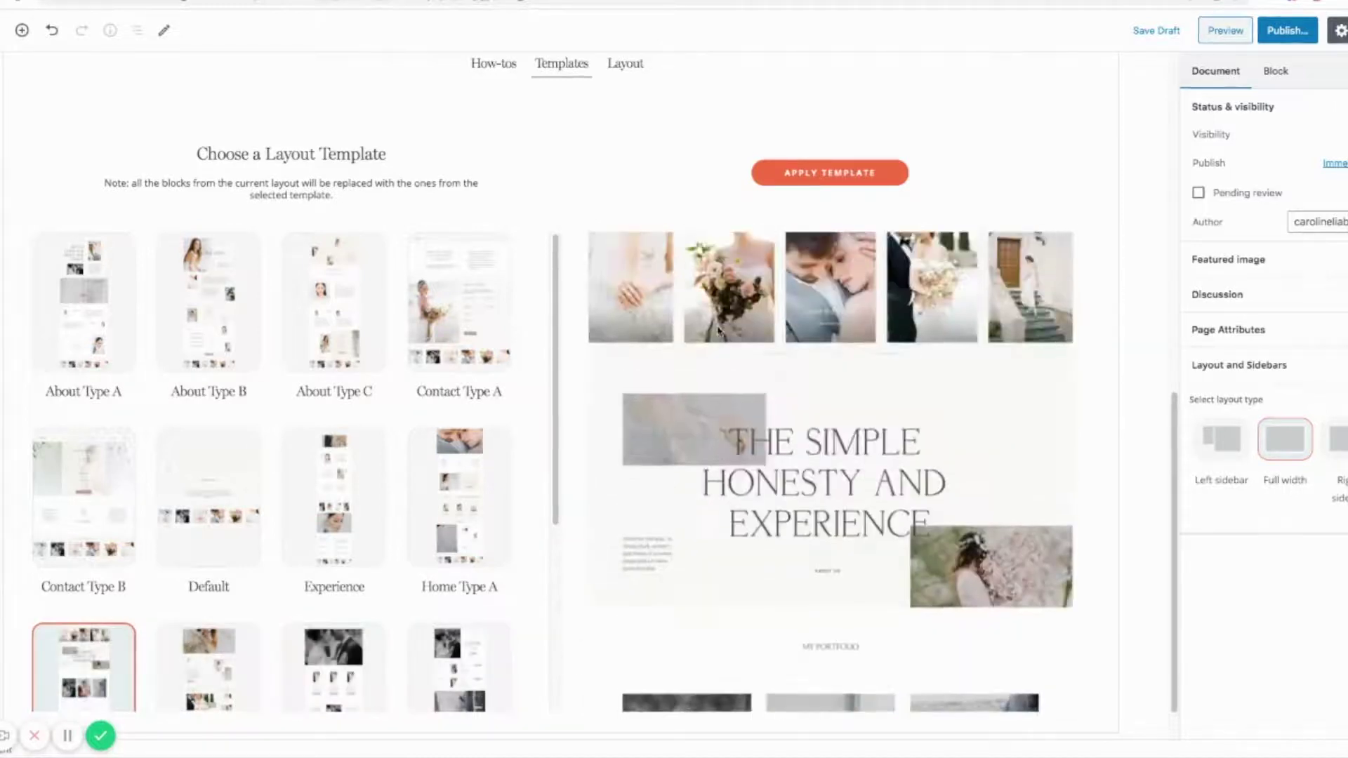
scroll(713, 322, down, 8)
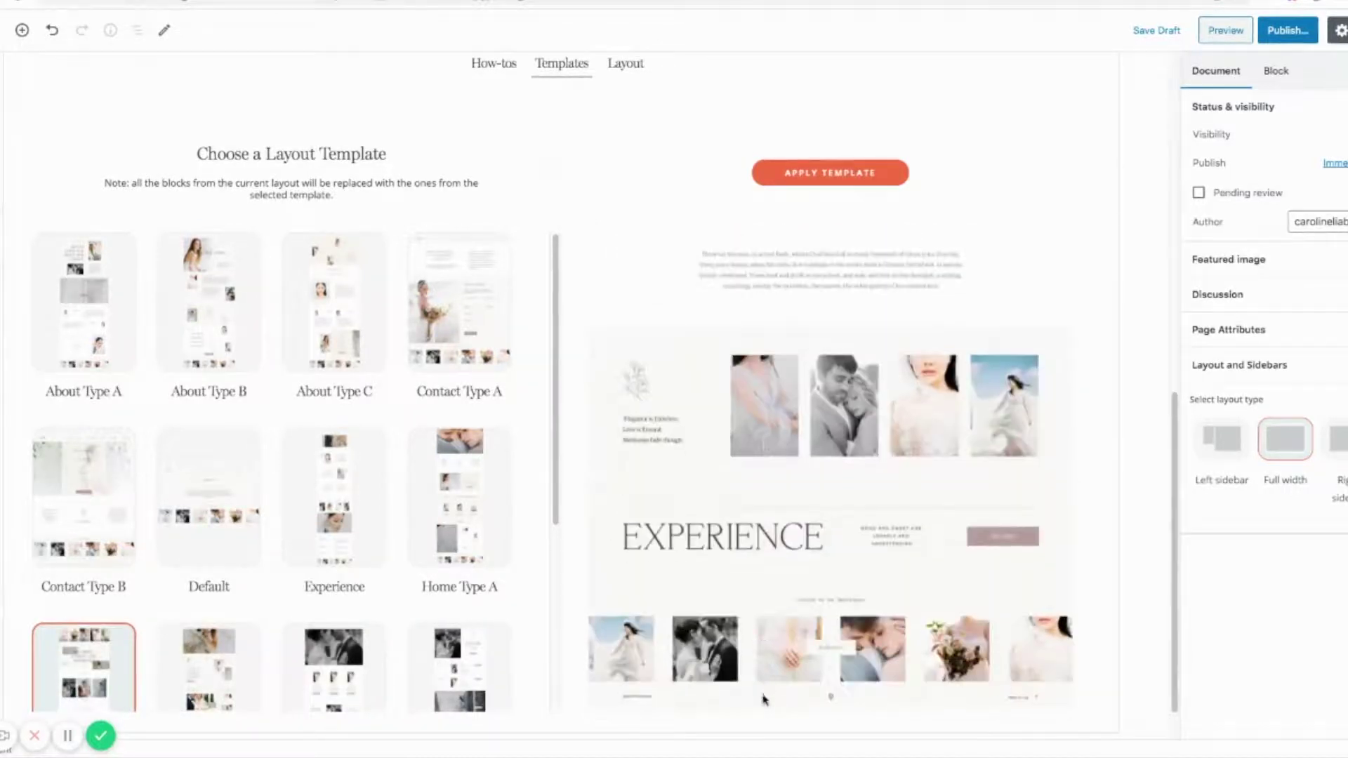
Quick View the Home Type A template and scroll through its preview
click(460, 499)
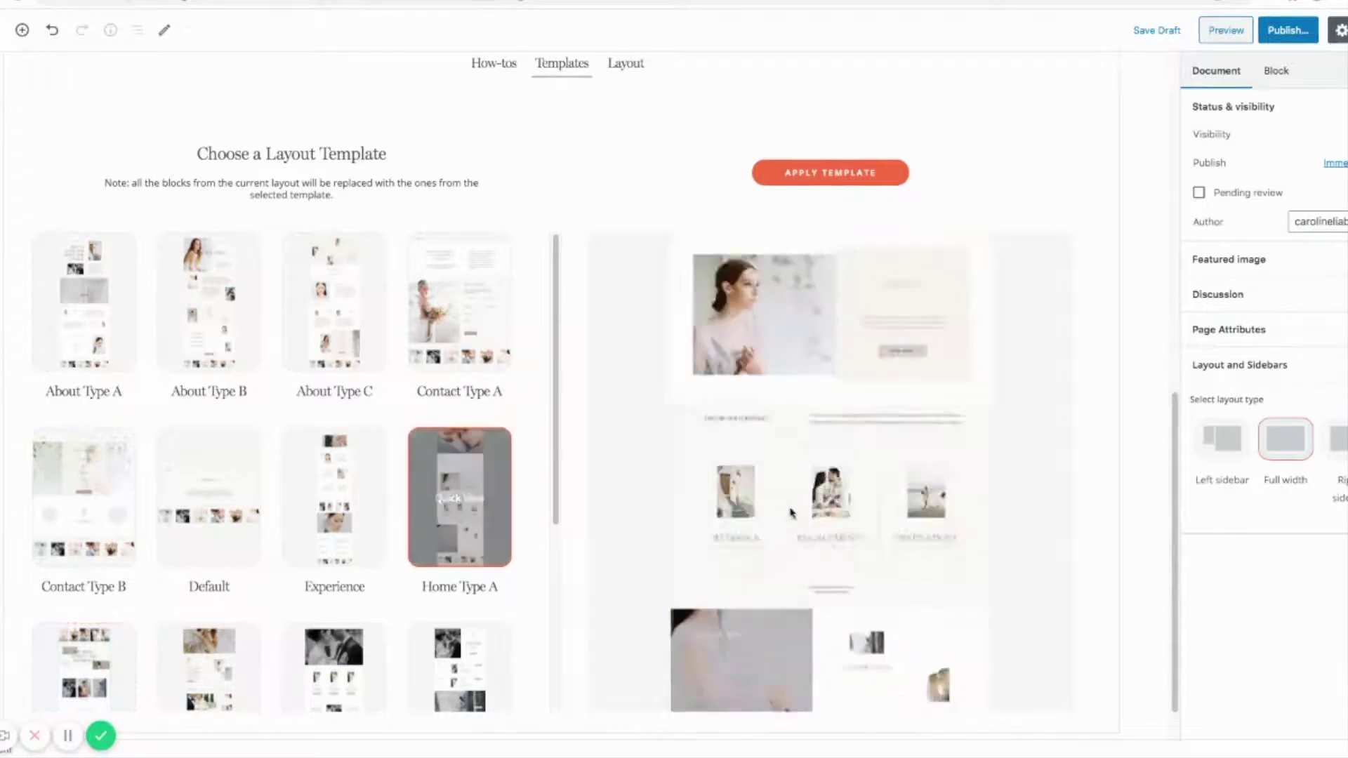
scroll(847, 426, up, 5)
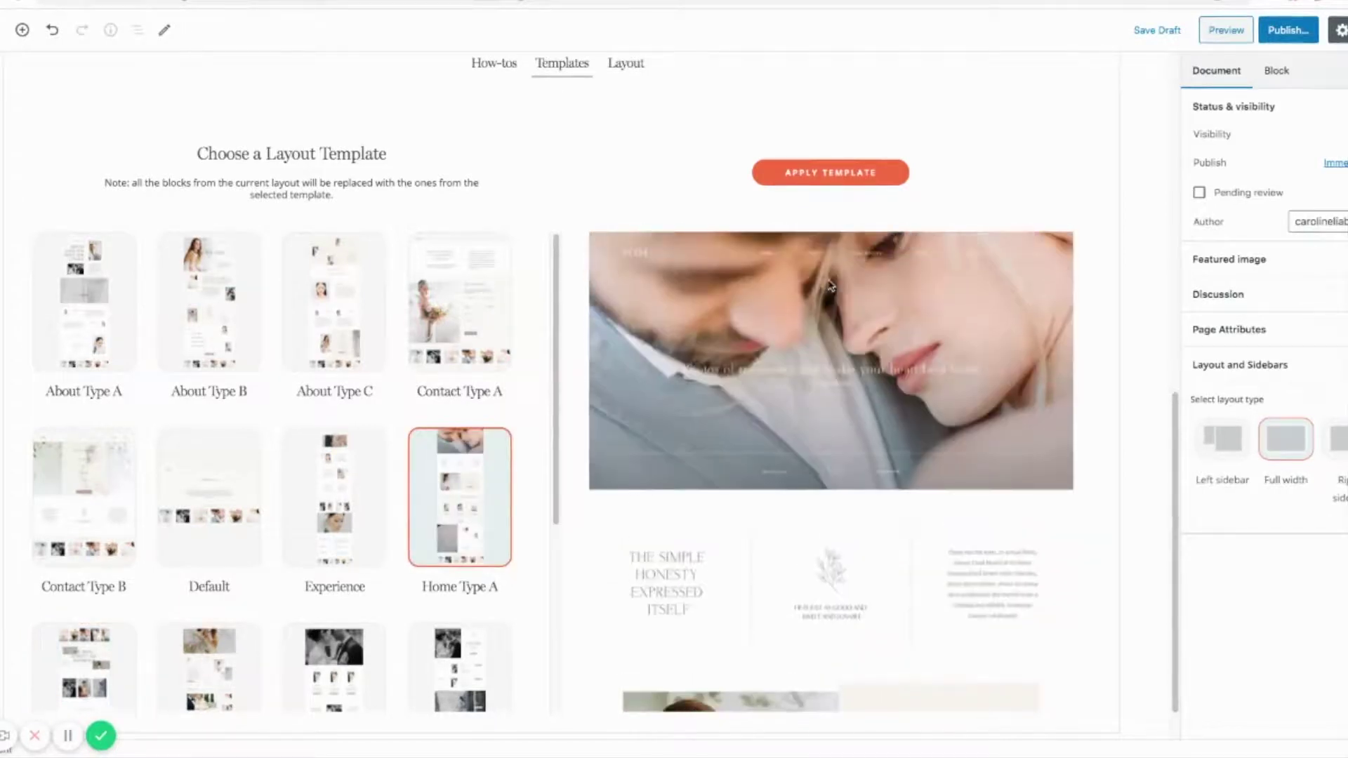
scroll(830, 287, down, 10)
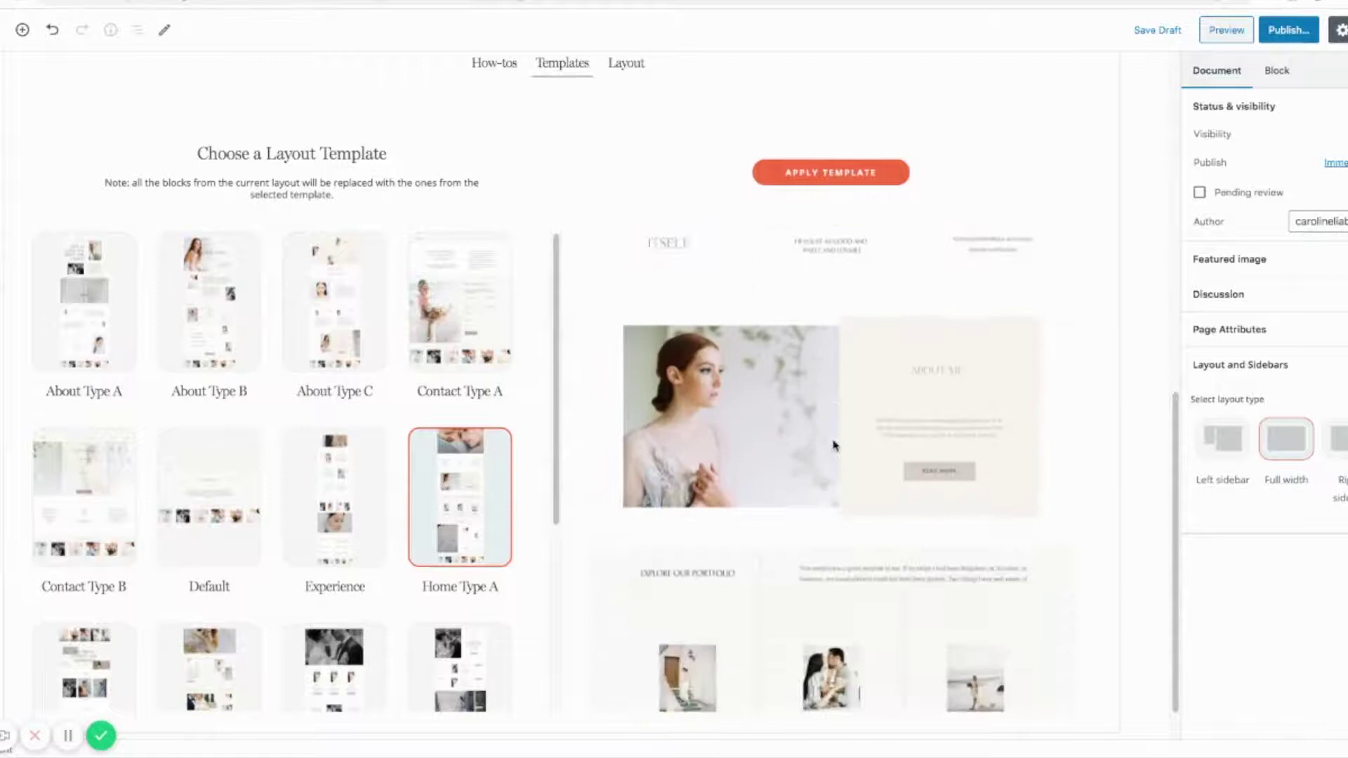
scroll(807, 546, down, 4)
scroll(773, 575, up, 5)
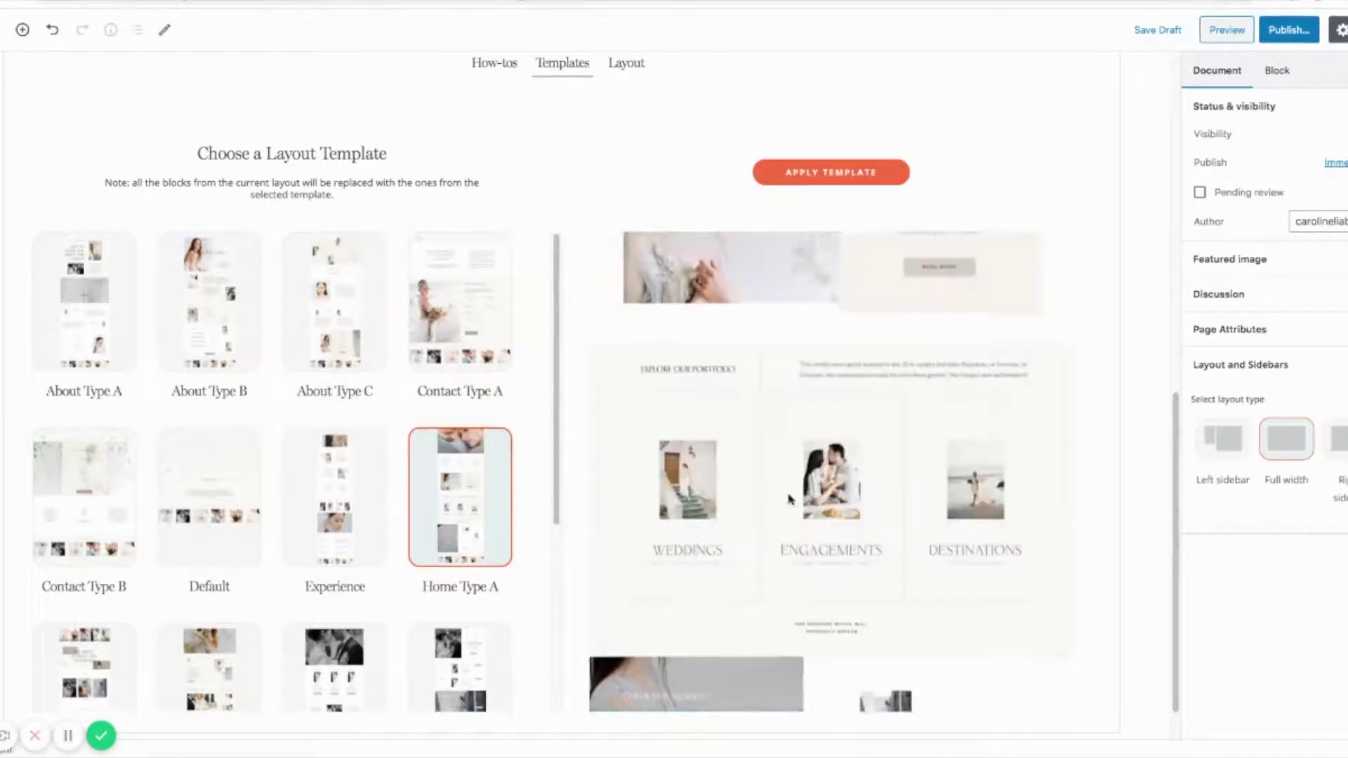
scroll(749, 615, down, 3)
Select Home Type C and apply it, confirming replacement of the existing blocks
click(210, 675)
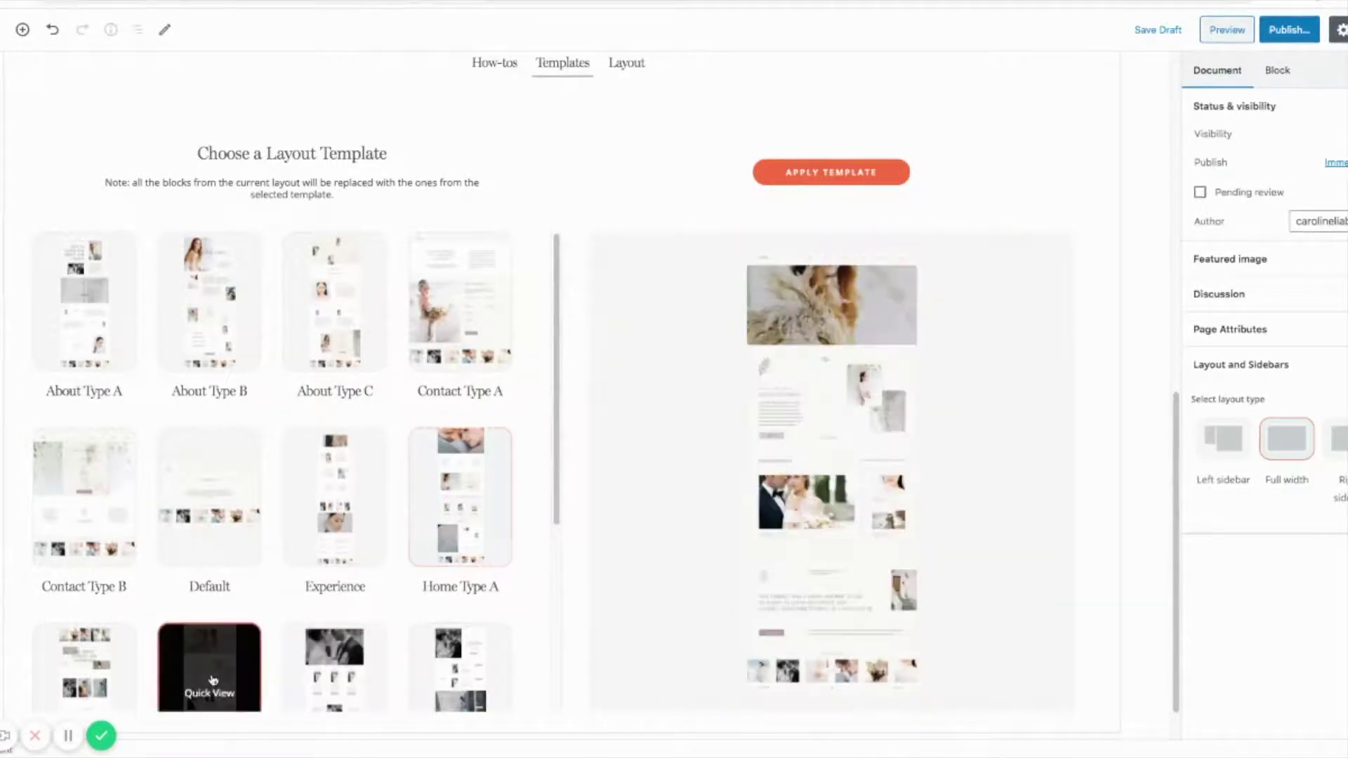
scroll(722, 445, up, 8)
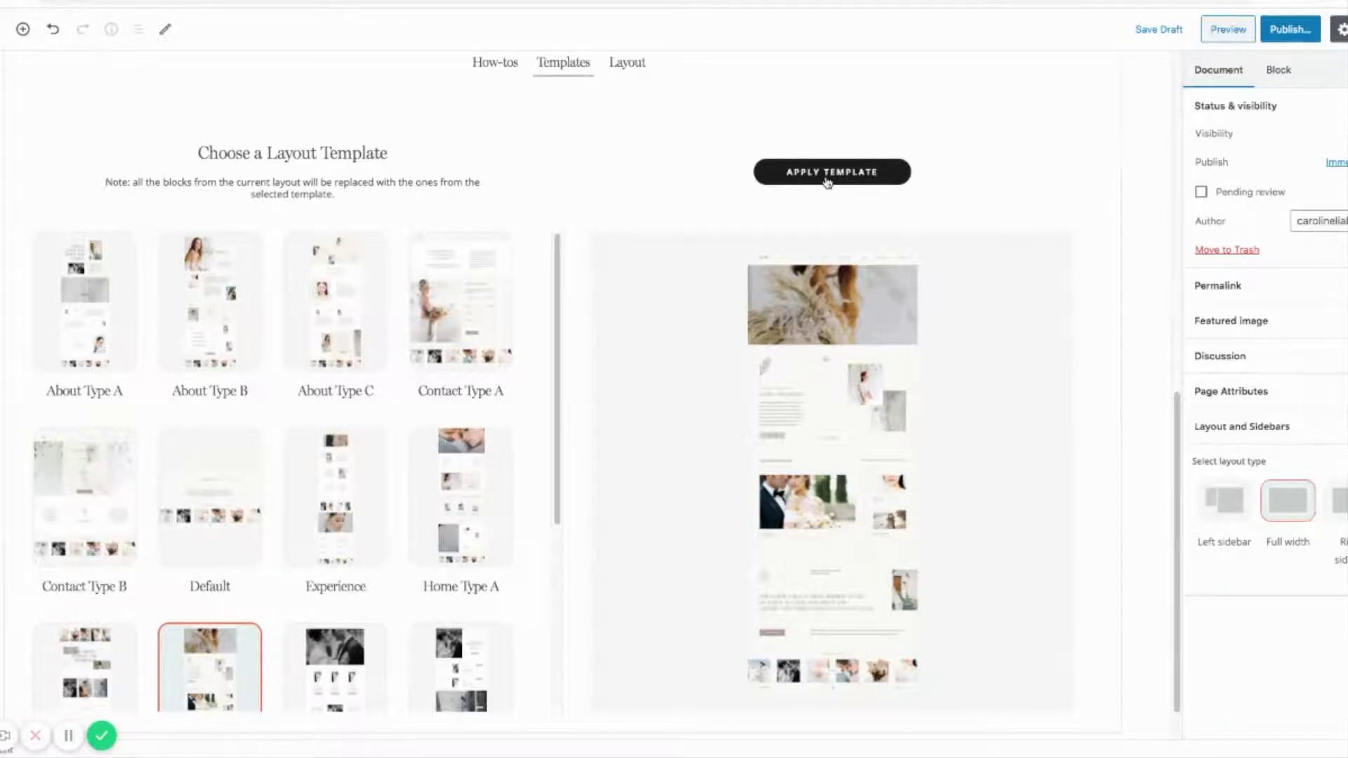
click(828, 177)
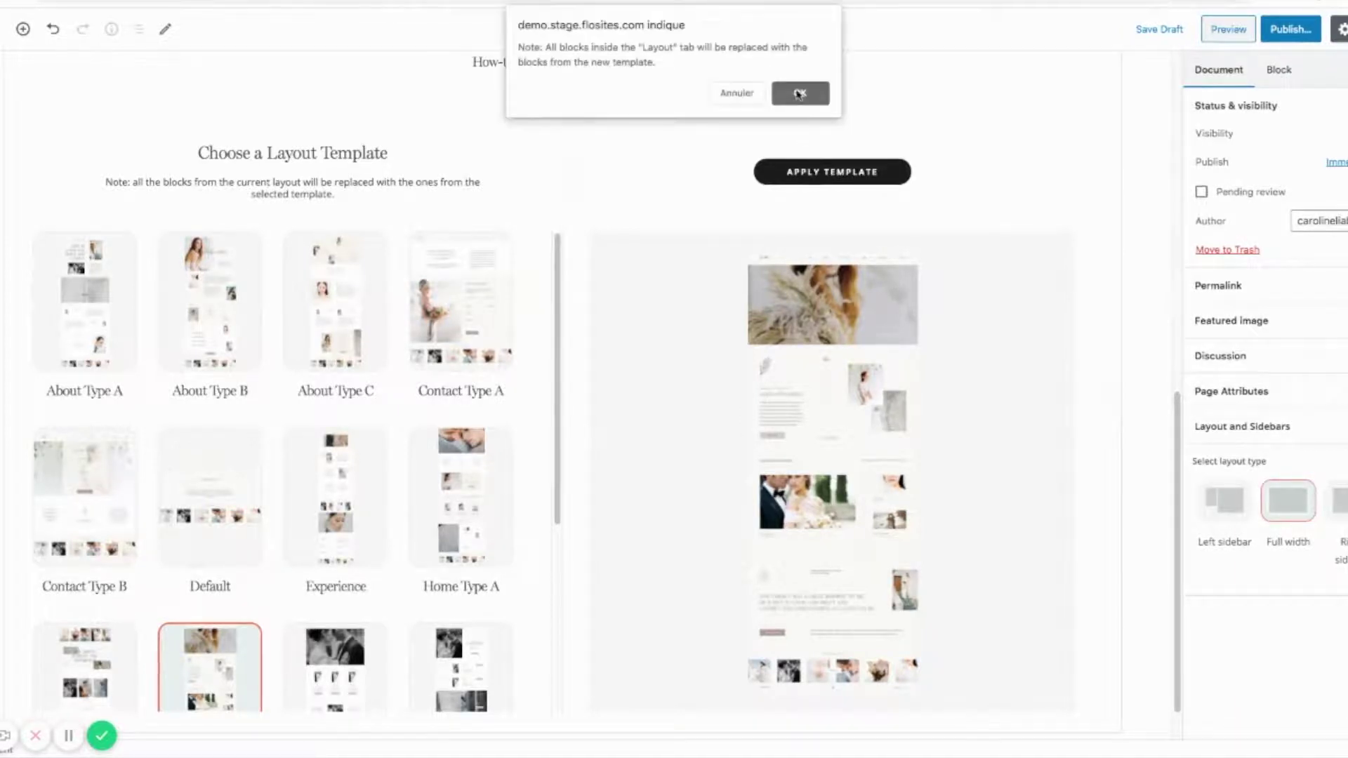
click(800, 91)
Scroll through the Home Type C layout blocks to review them
scroll(789, 410, down, 5)
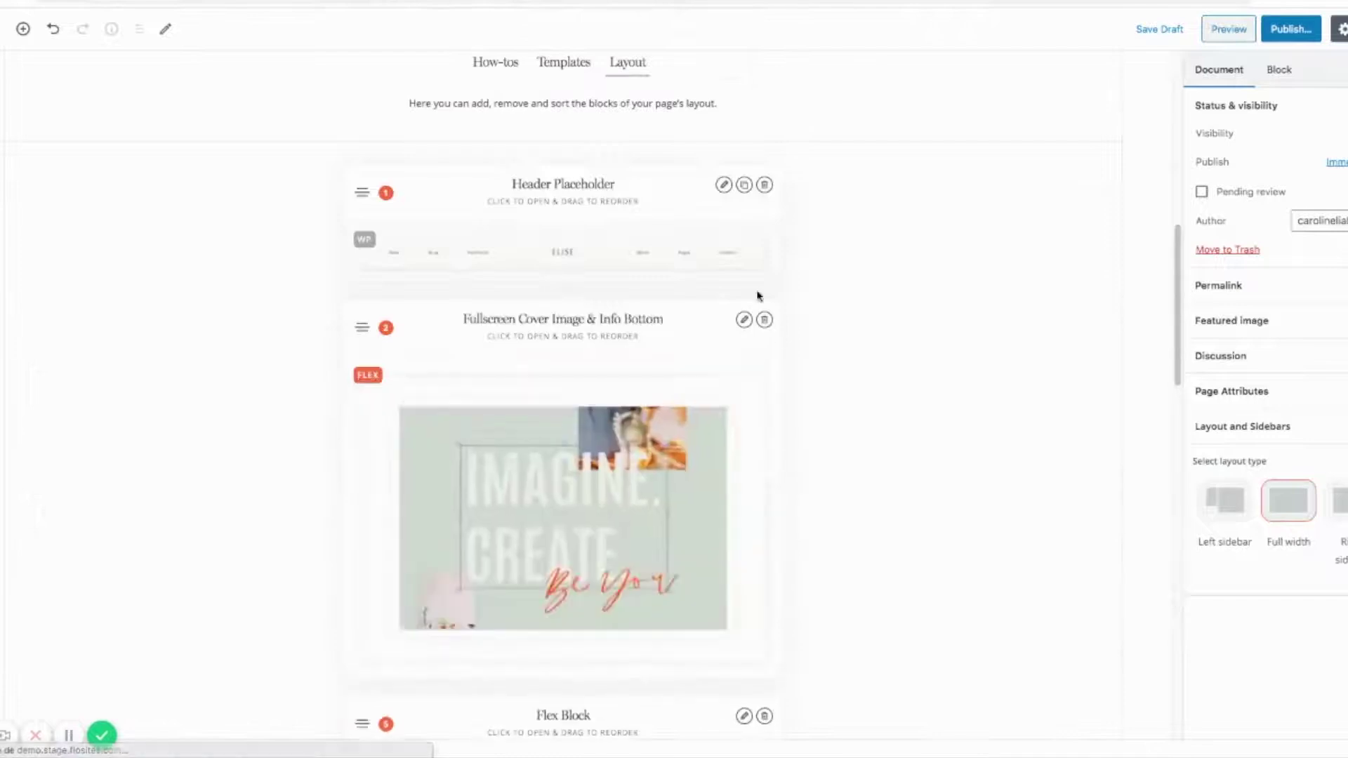
scroll(647, 266, up, 3)
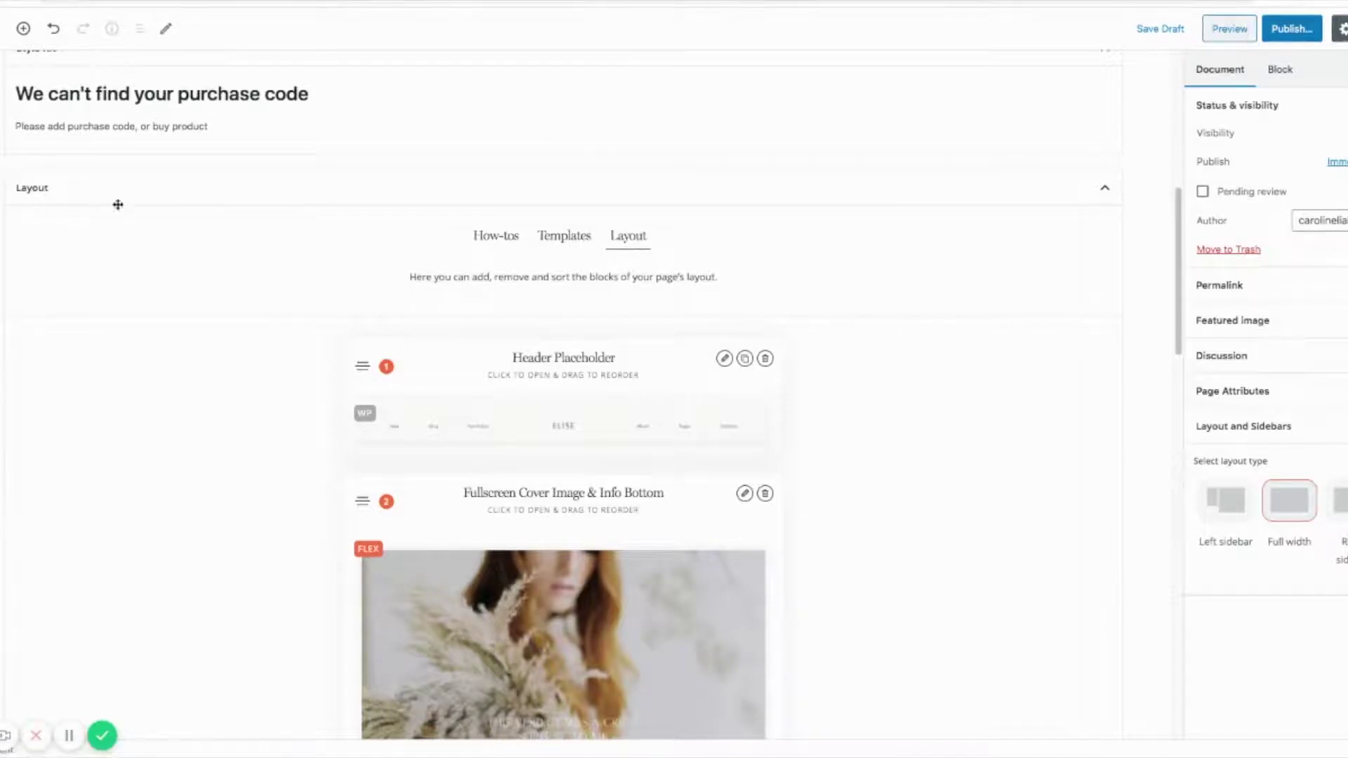
scroll(180, 289, down, 2)
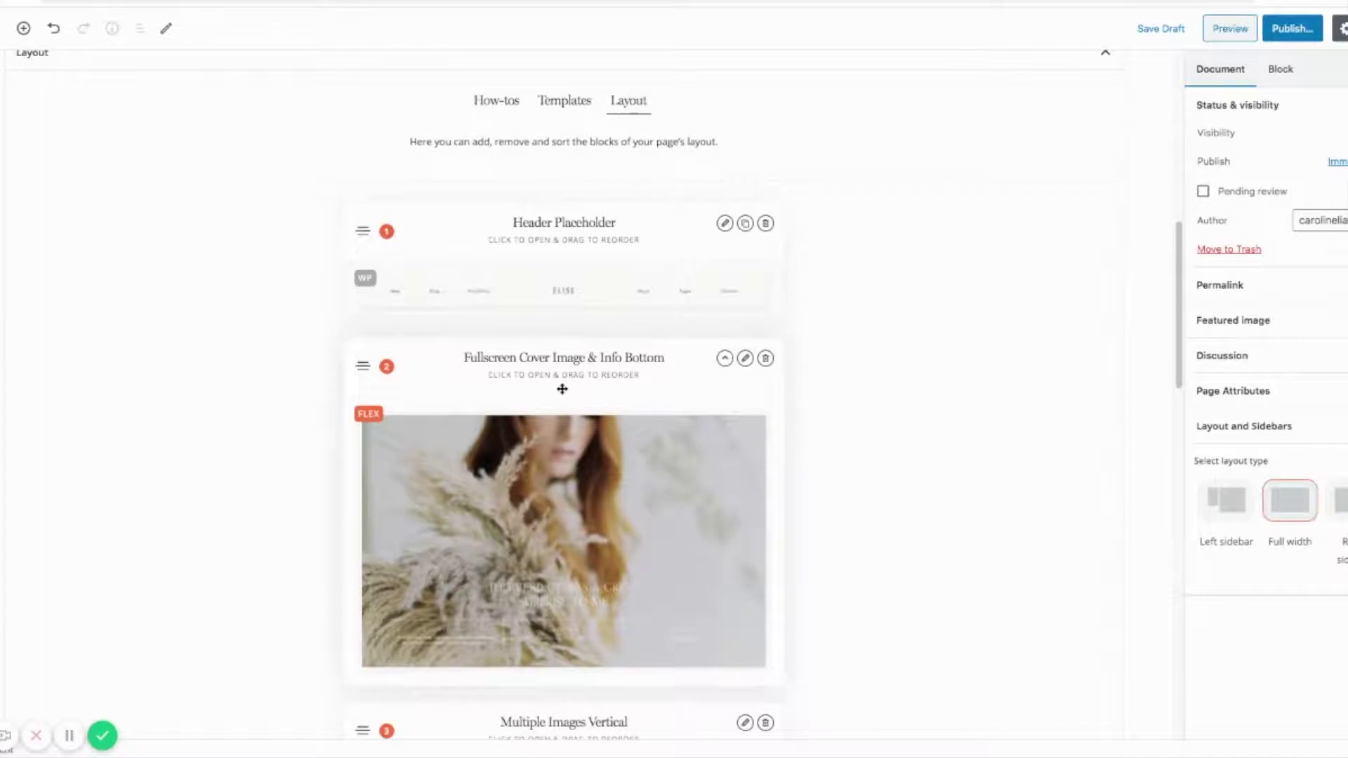
scroll(562, 389, down, 2)
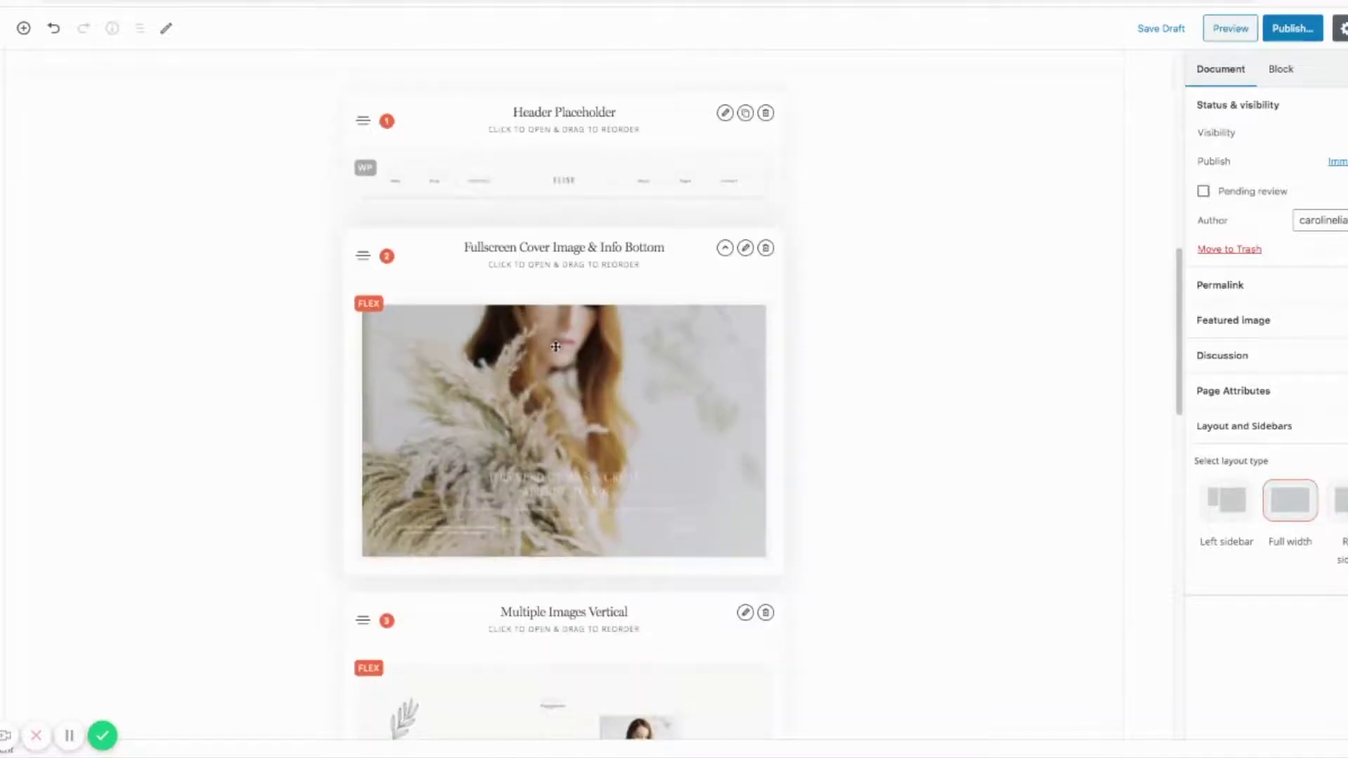
scroll(555, 347, down, 3)
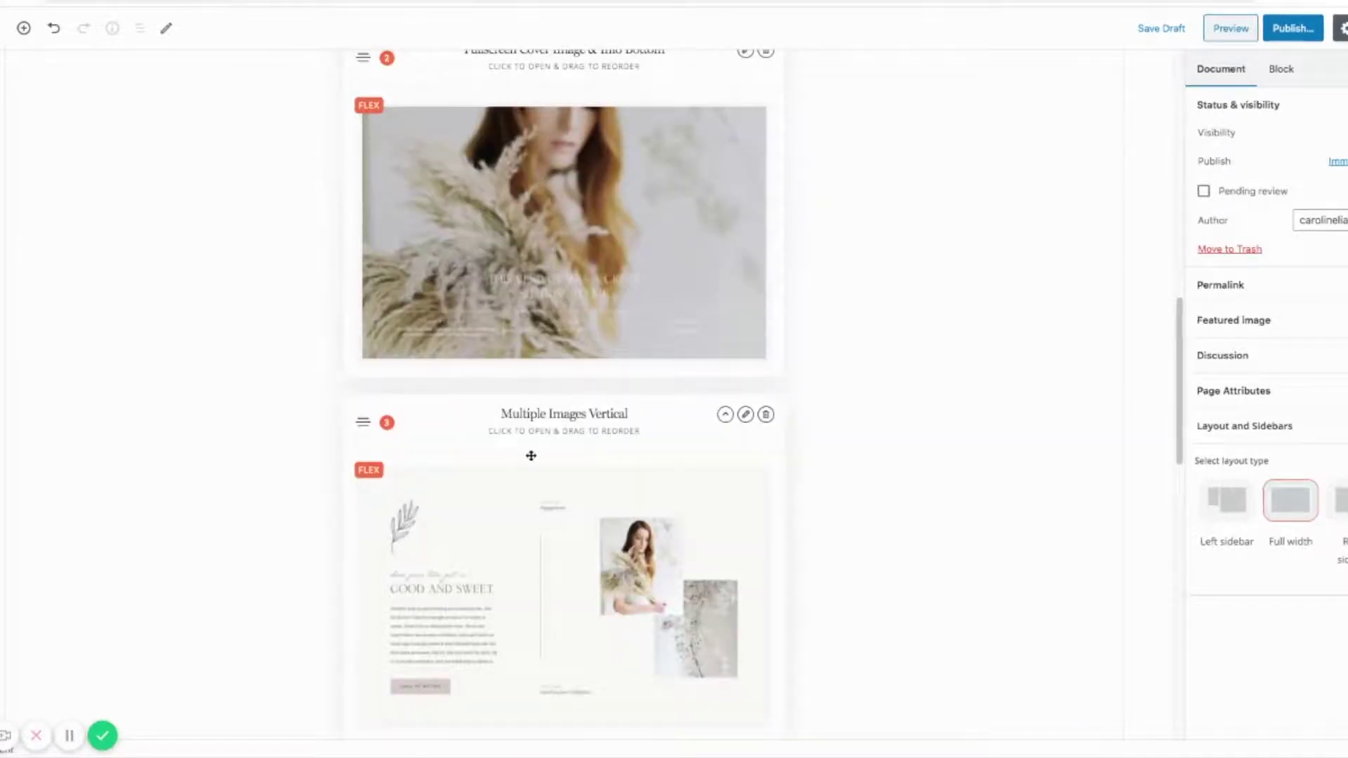
scroll(531, 456, down, 7)
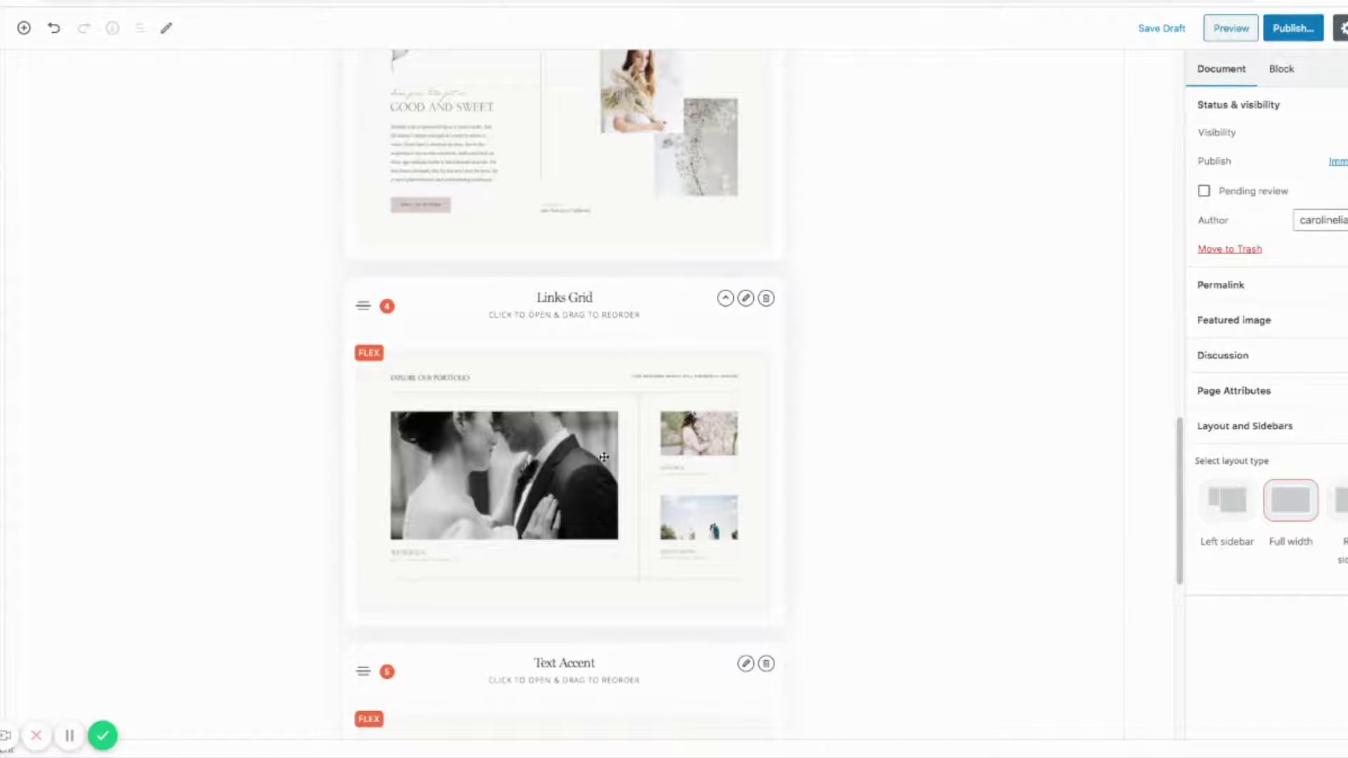
scroll(604, 457, down, 2)
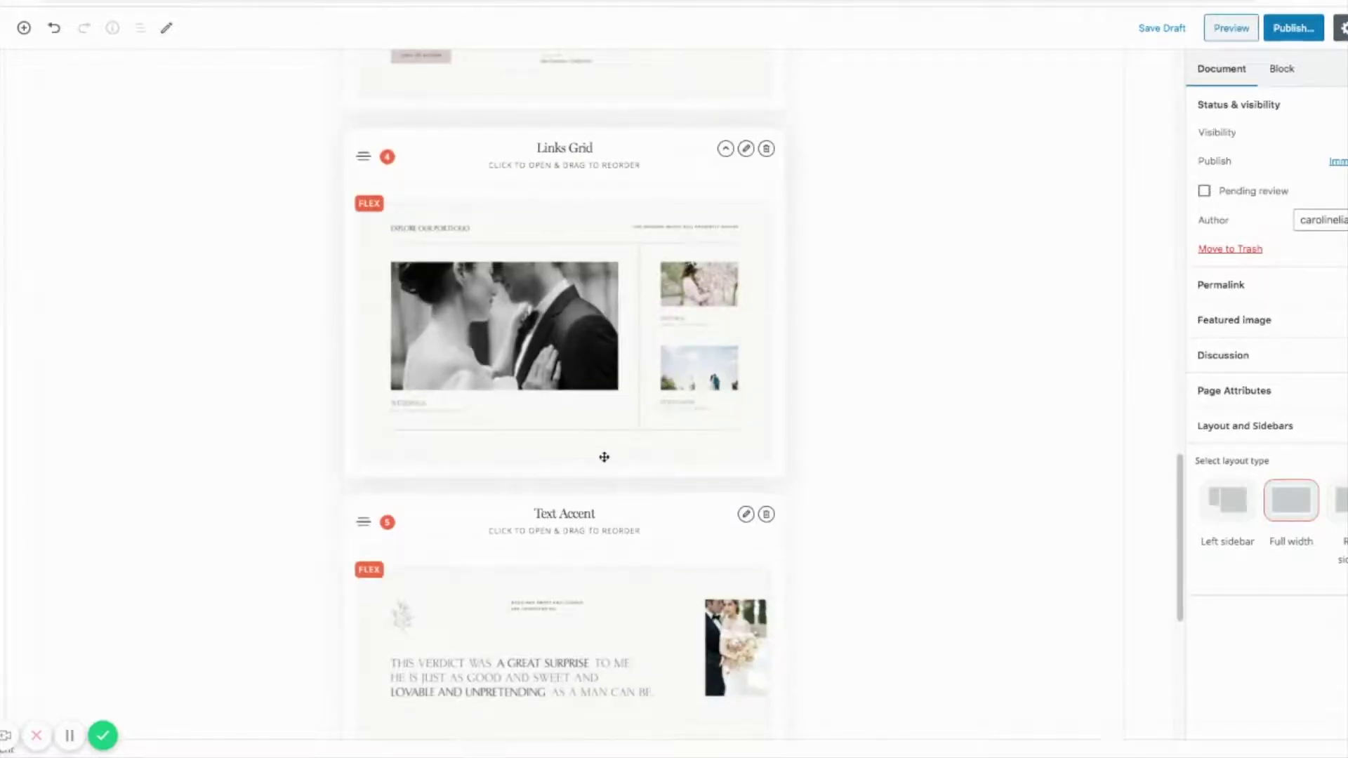
scroll(604, 457, down, 3)
scroll(604, 458, down, 4)
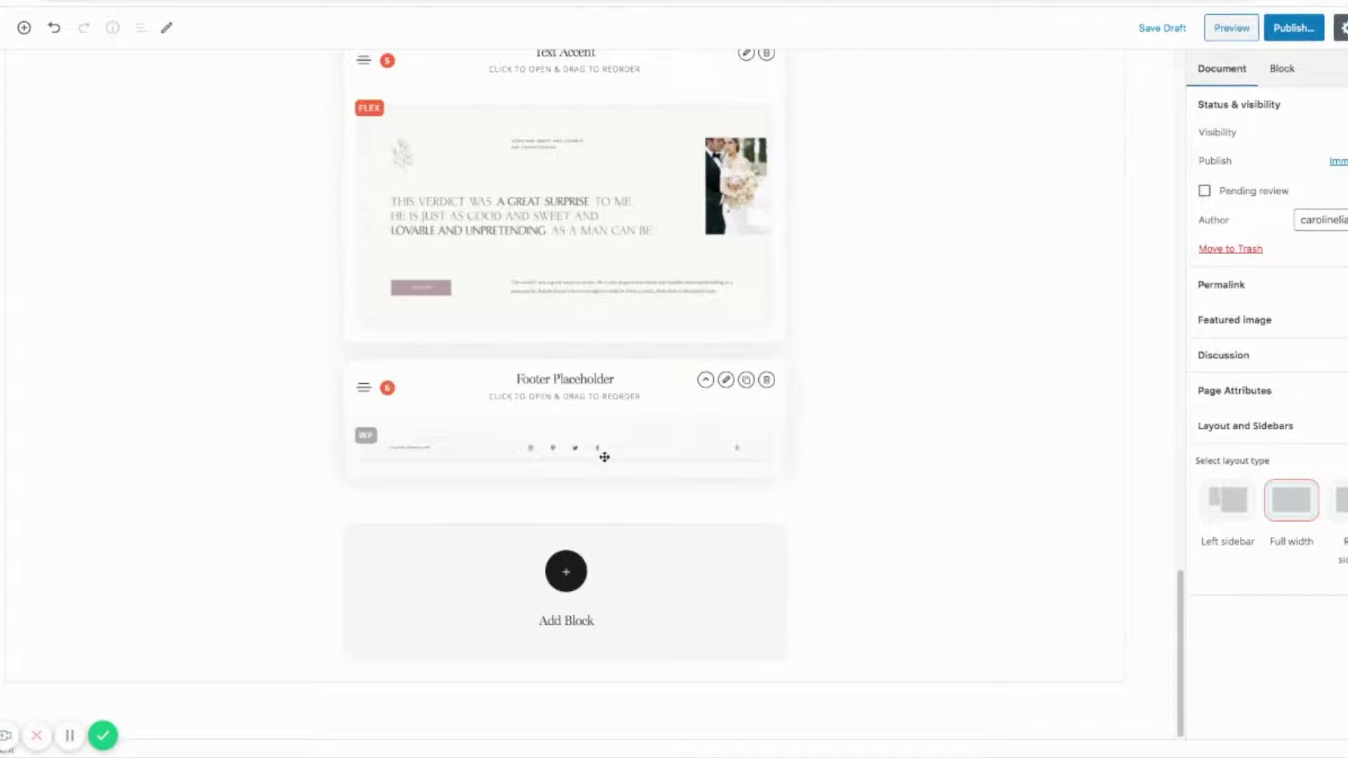
scroll(604, 457, up, 14)
Drag the Text Accent block up so it sits directly above Links Grid
mouse_move(604, 458)
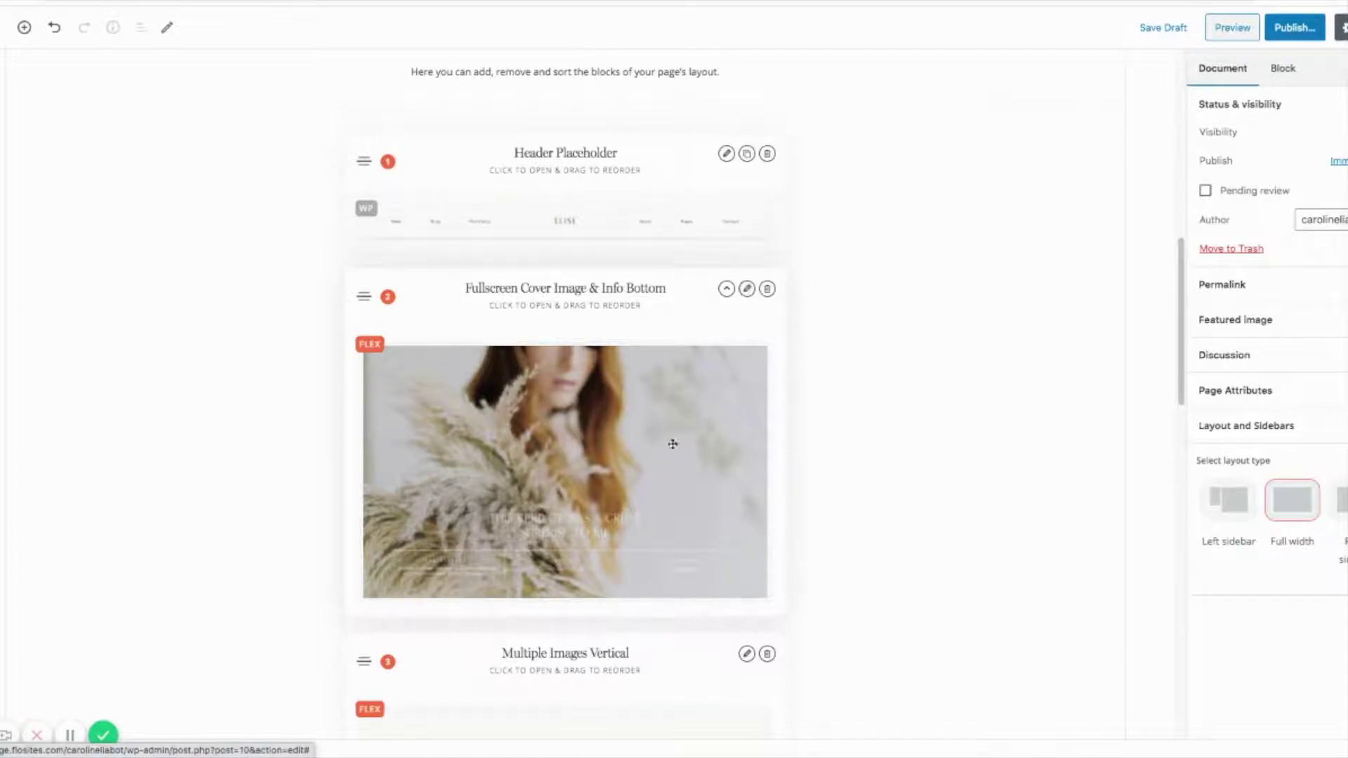
scroll(674, 443, down, 4)
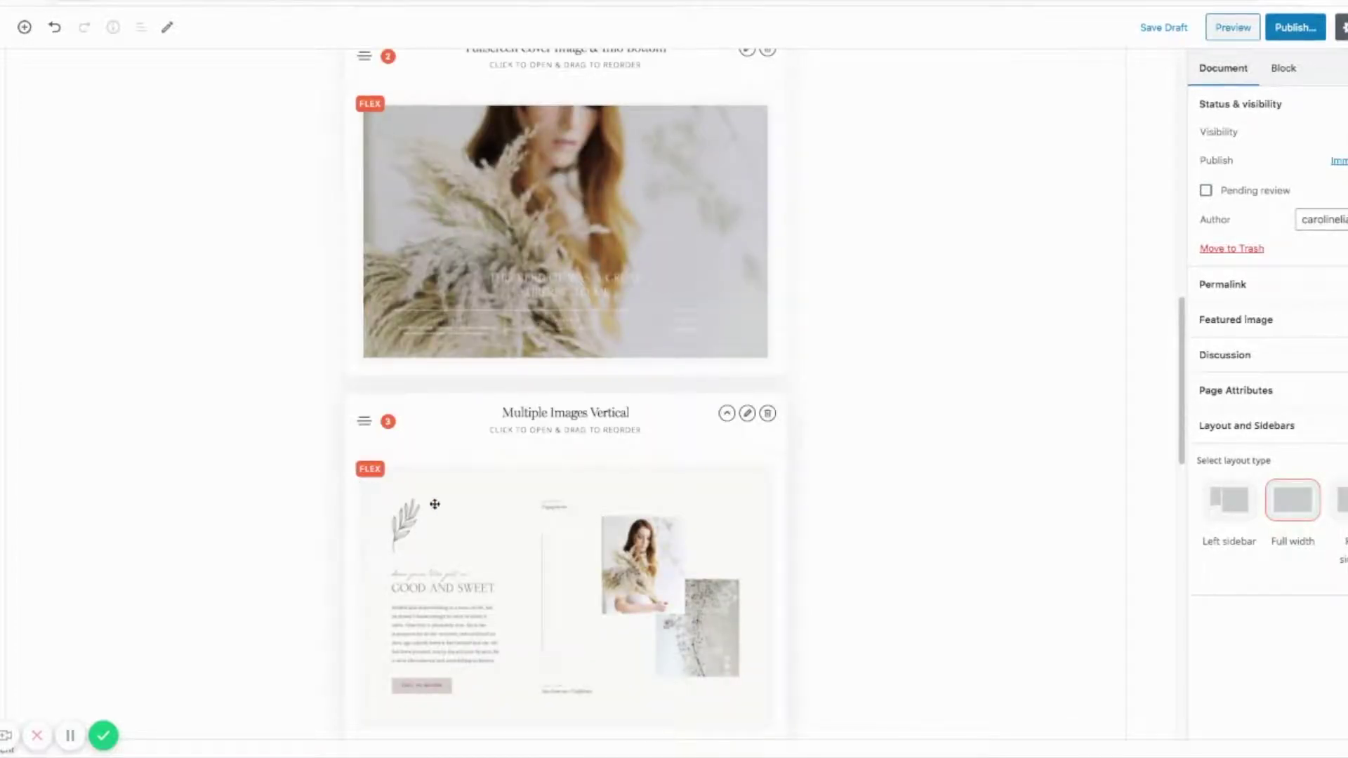
scroll(436, 503, down, 4)
scroll(436, 503, down, 8)
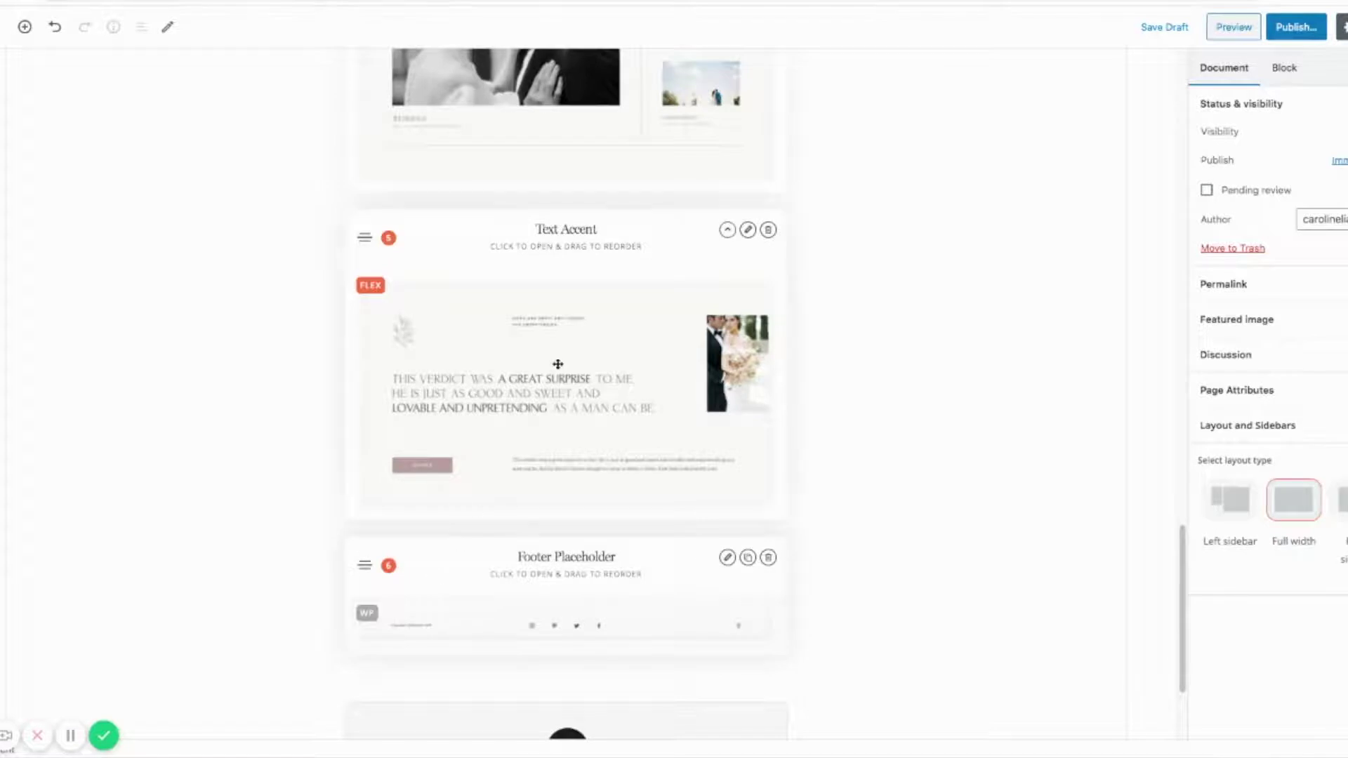
scroll(587, 437, up, 4)
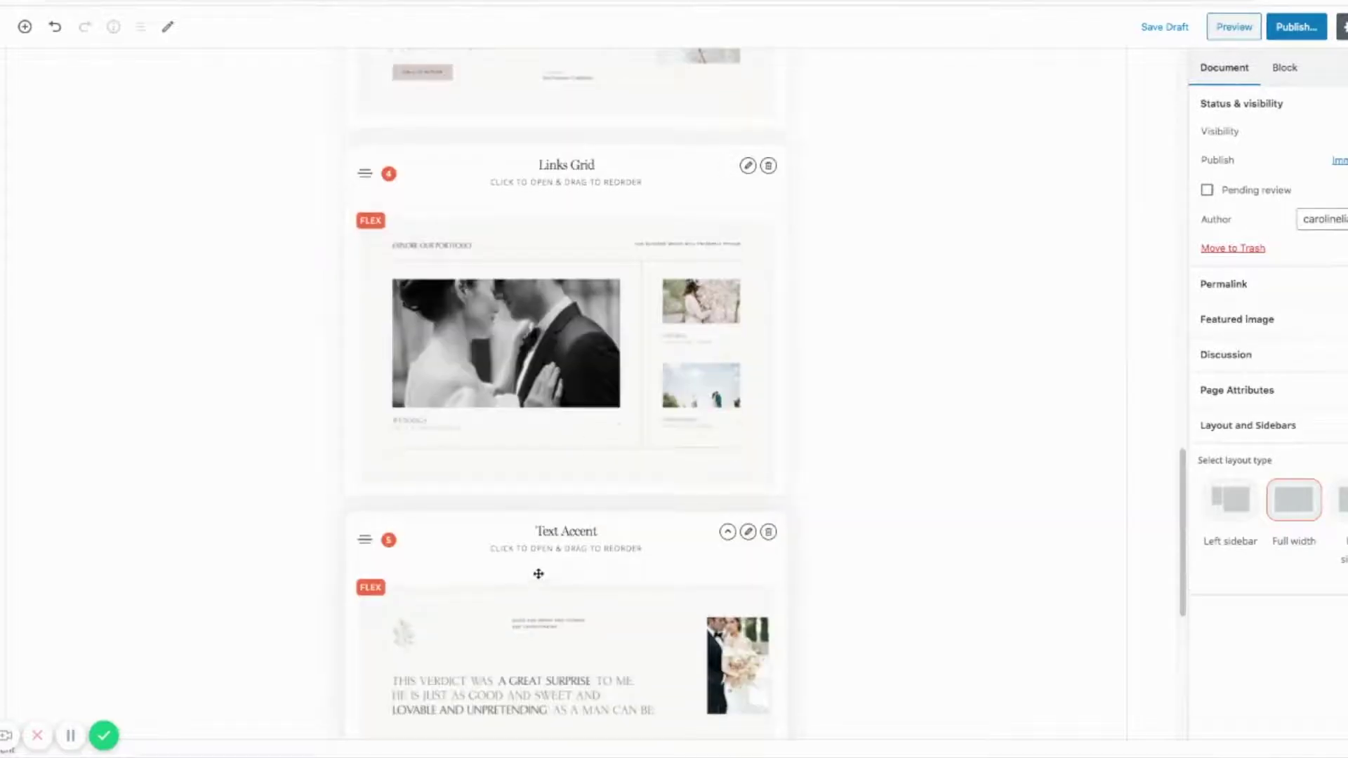
drag(539, 571, 549, 200)
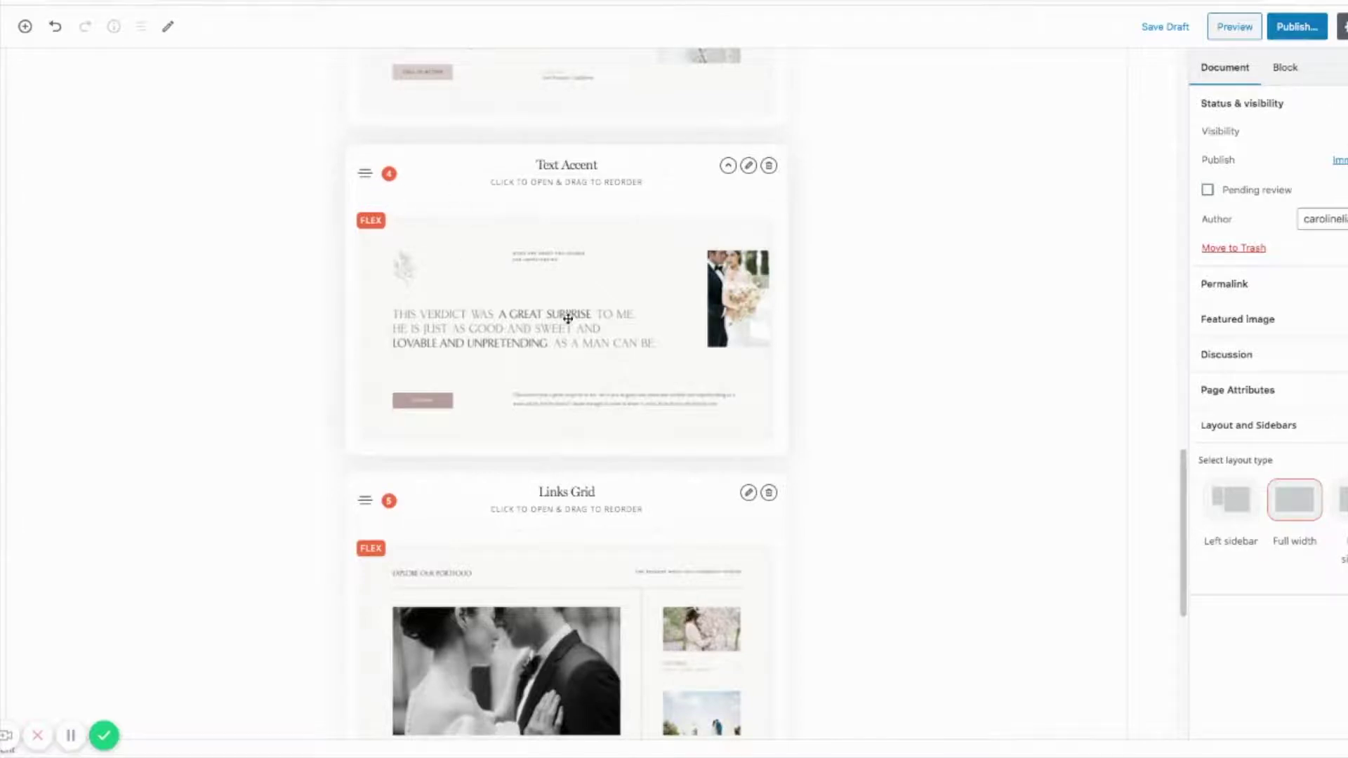
scroll(568, 313, up, 6)
scroll(569, 323, up, 2)
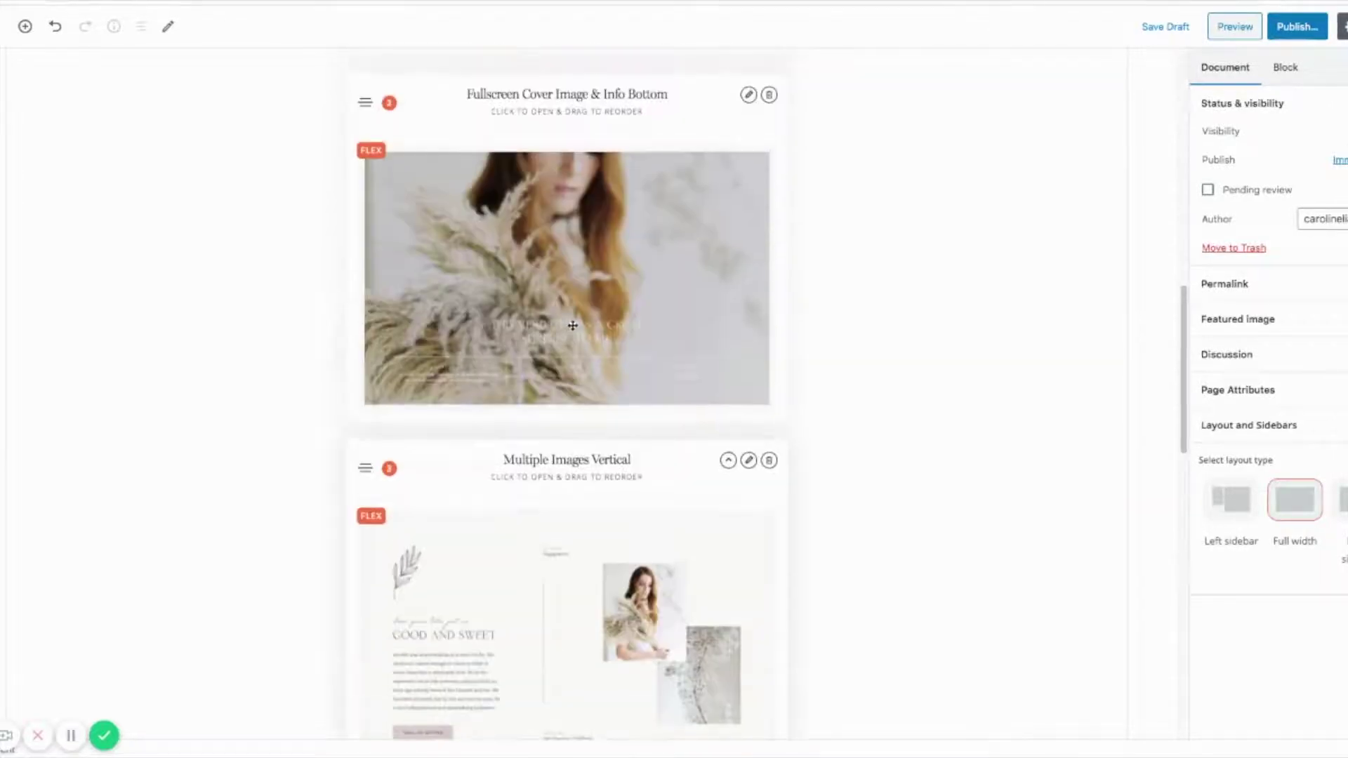
Open the cover block in the builder and retitle it 'Bloc 1 of my Home Page'
click(749, 96)
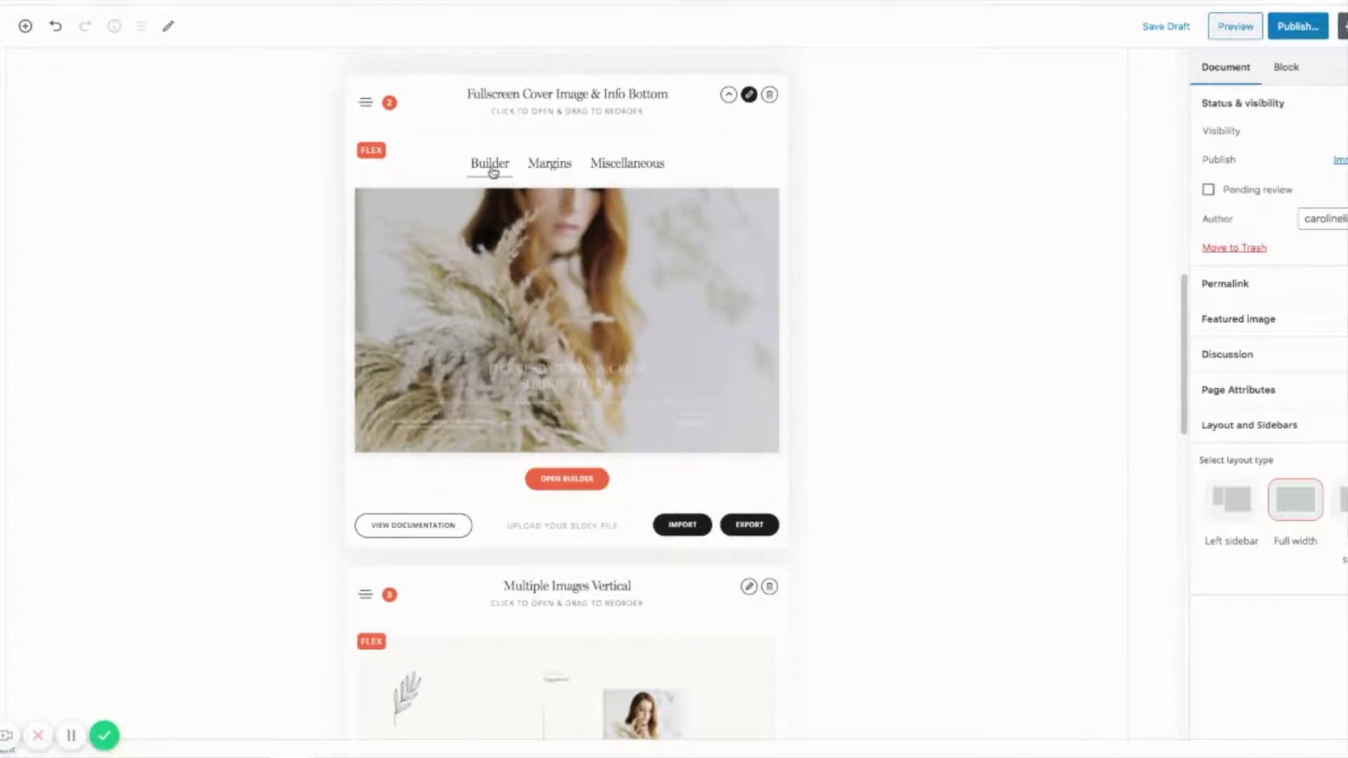
click(582, 480)
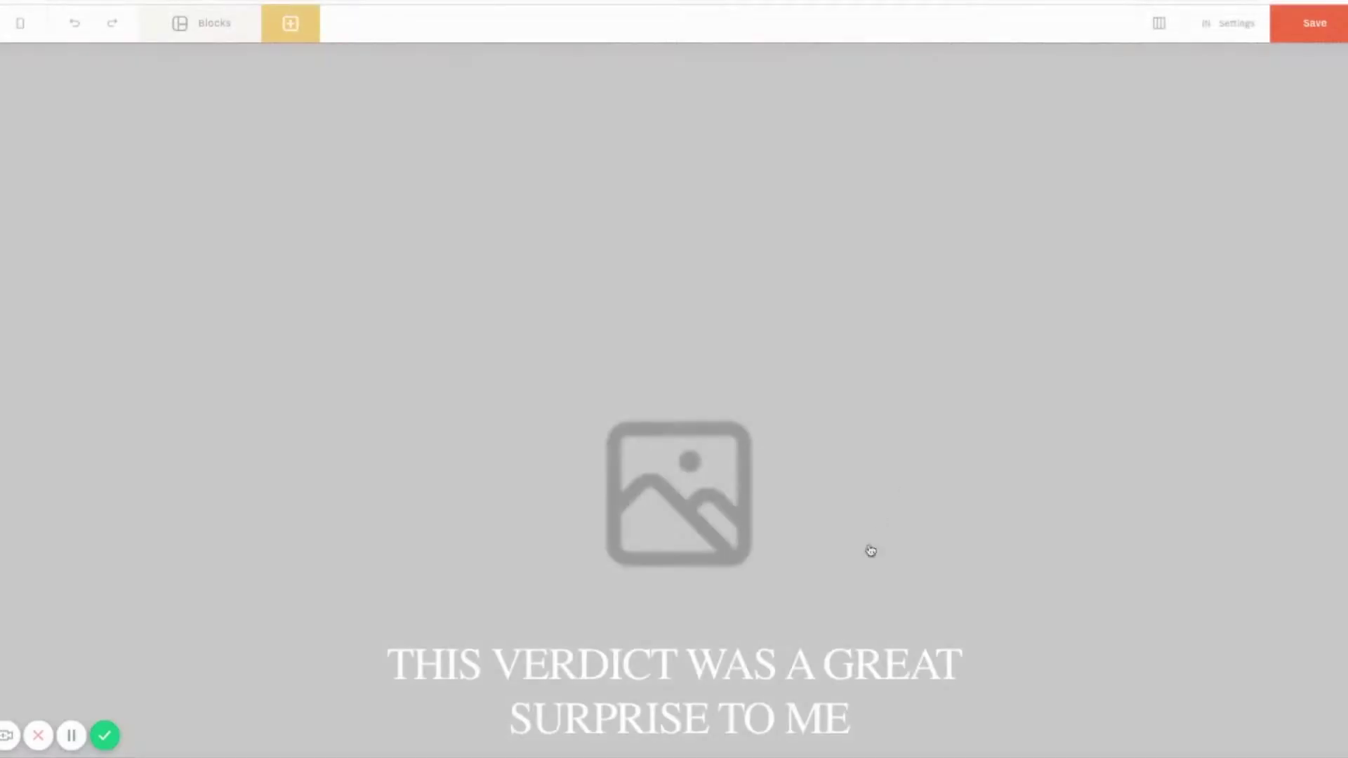
click(672, 513)
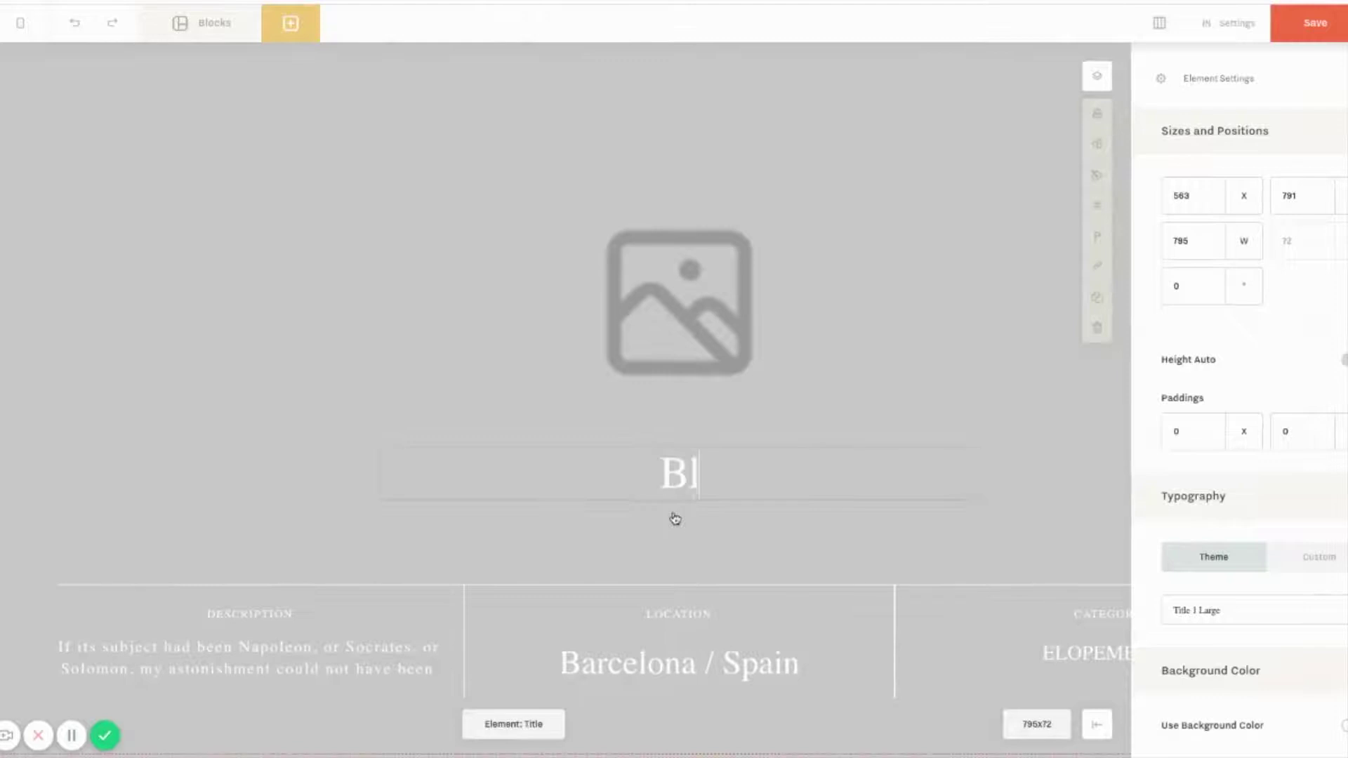
text(oc 1 o)
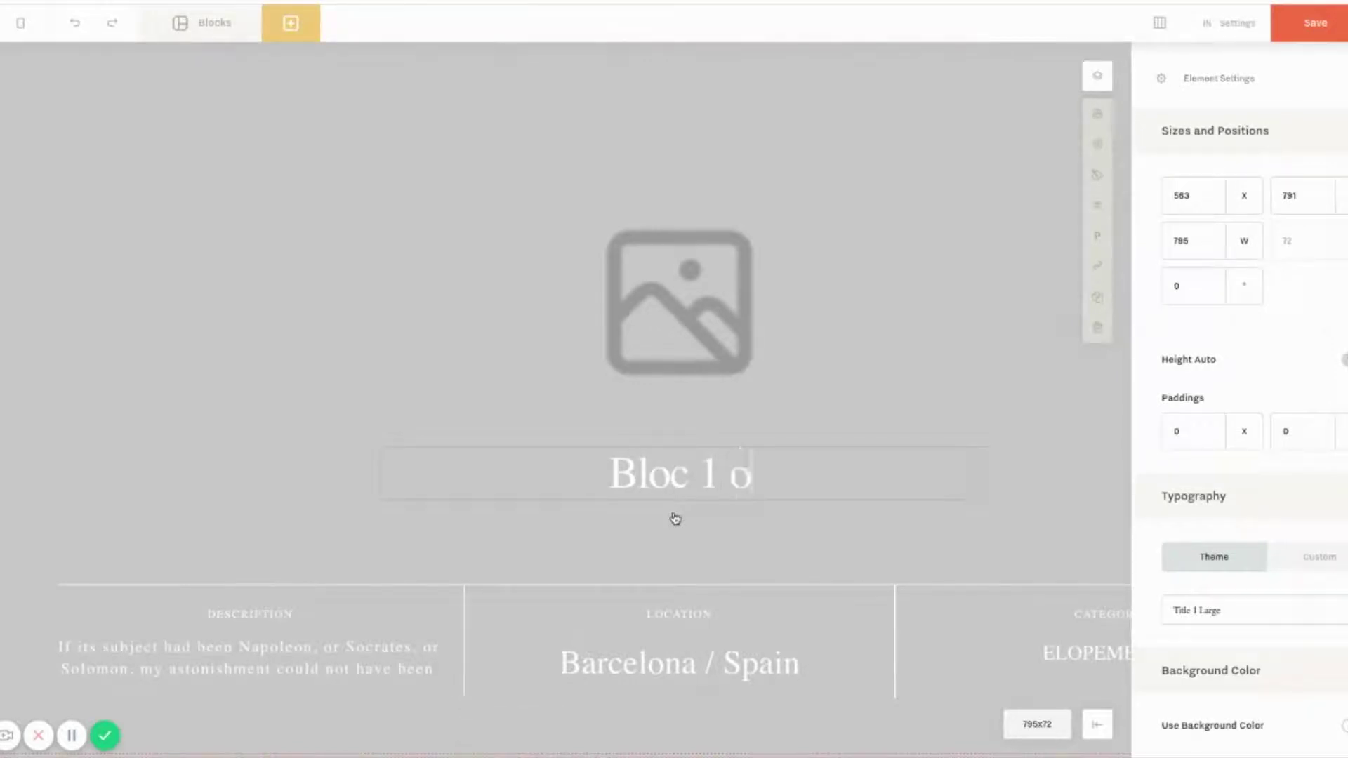
text(f my Homa)
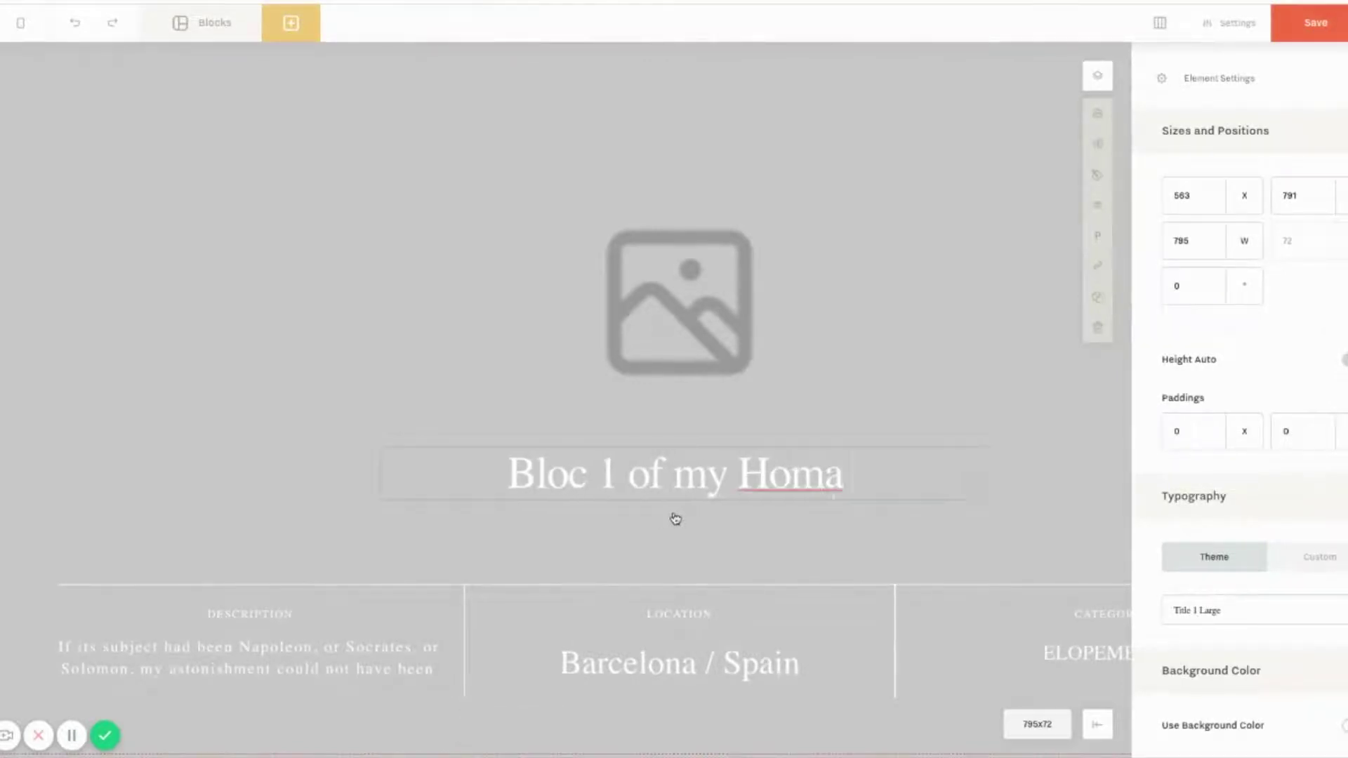
key(BackSpace)
text(e Page)
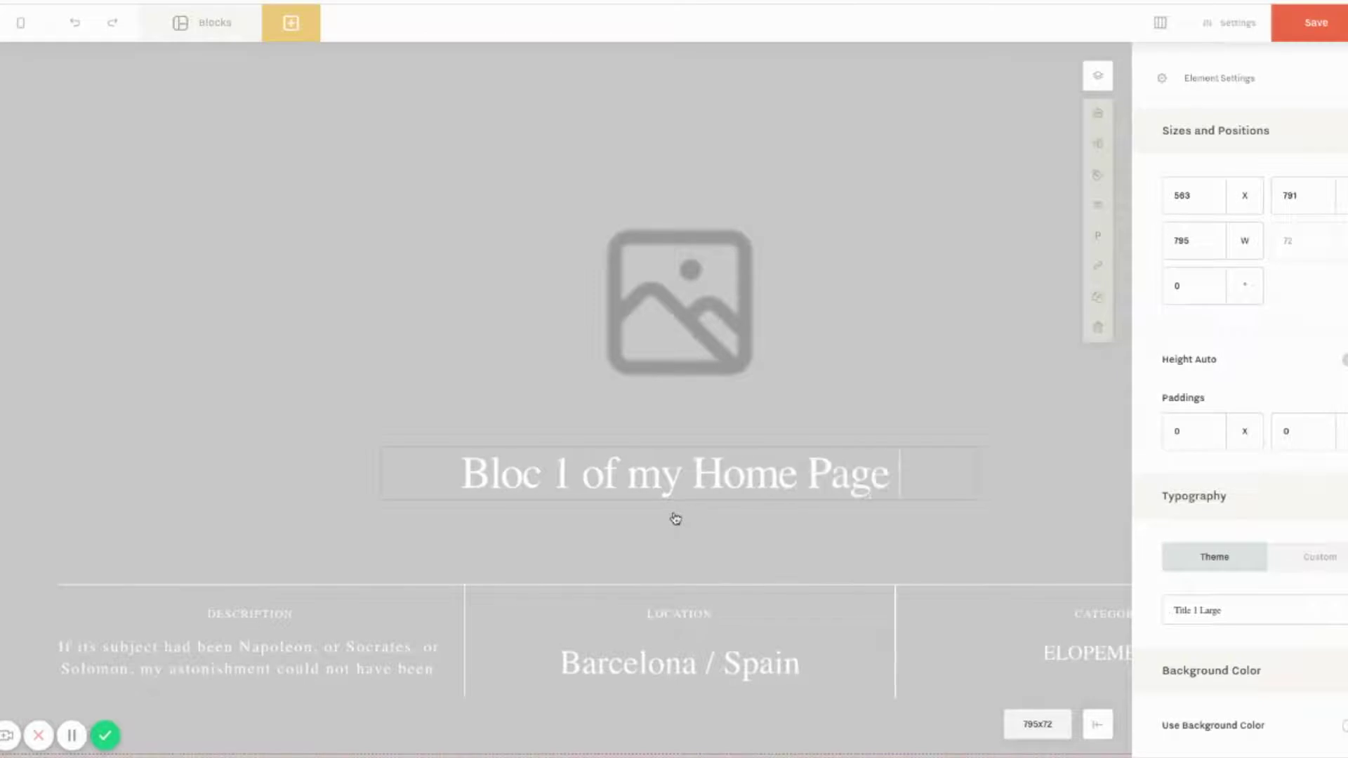
Replace the description with 'Who I am ?' and the location with 'Where I am located ?'
click(232, 648)
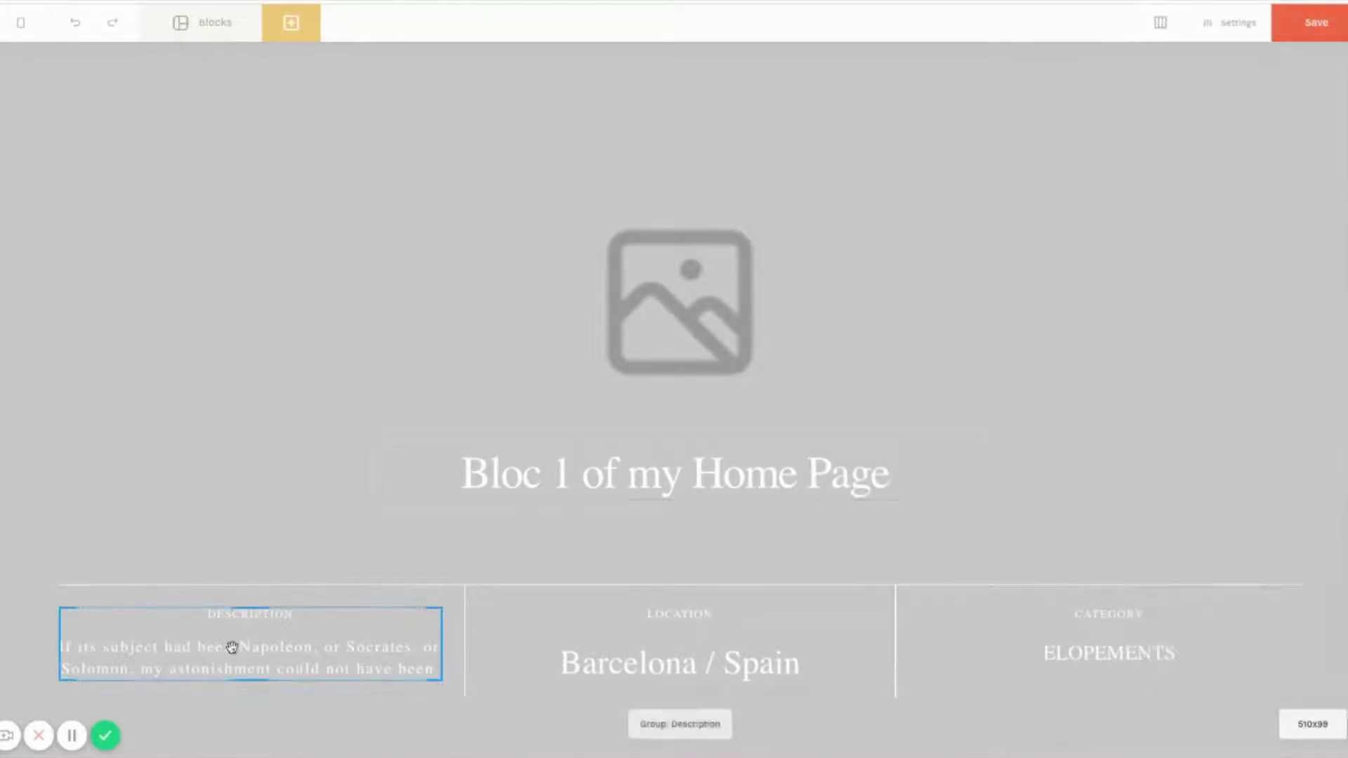
click(232, 647)
double_click(232, 648)
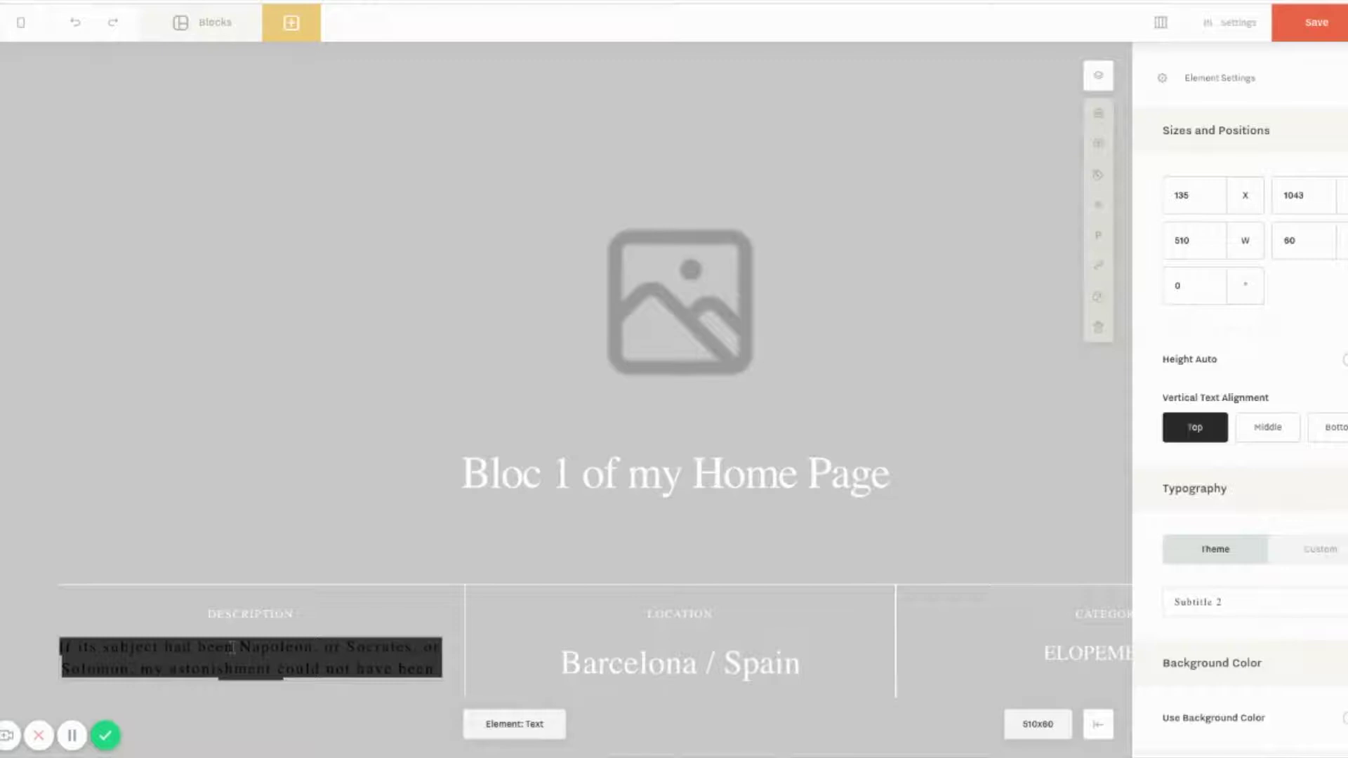
text(Who I a)
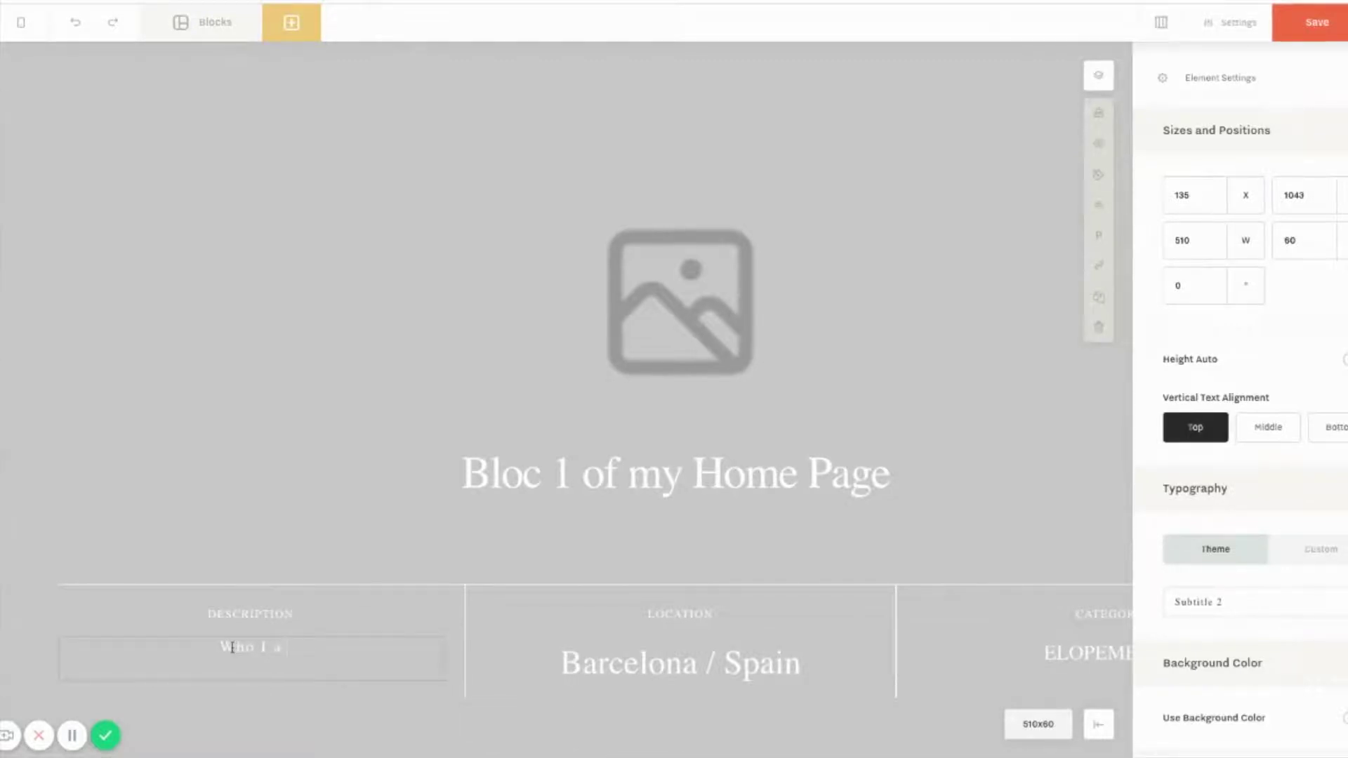
text(m ?)
click(611, 662)
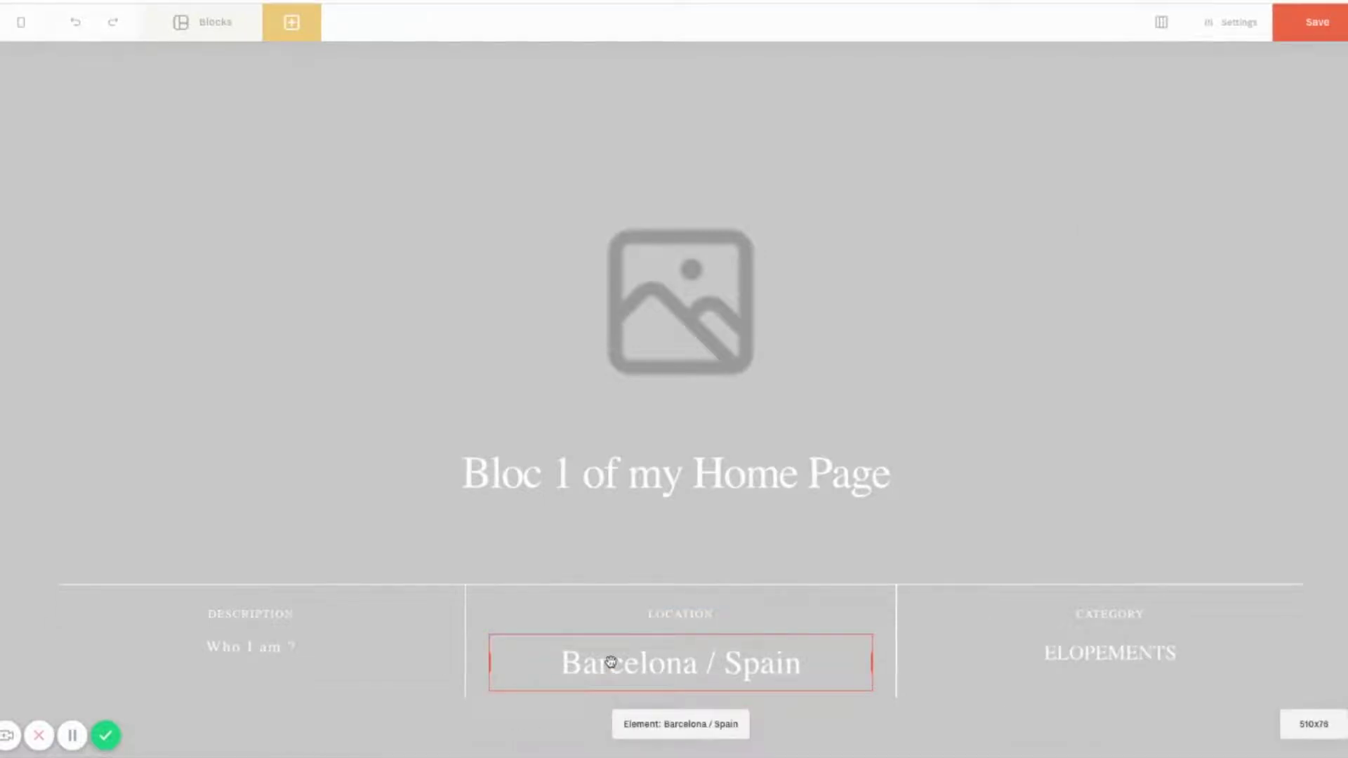
double_click(611, 662)
text(Whe)
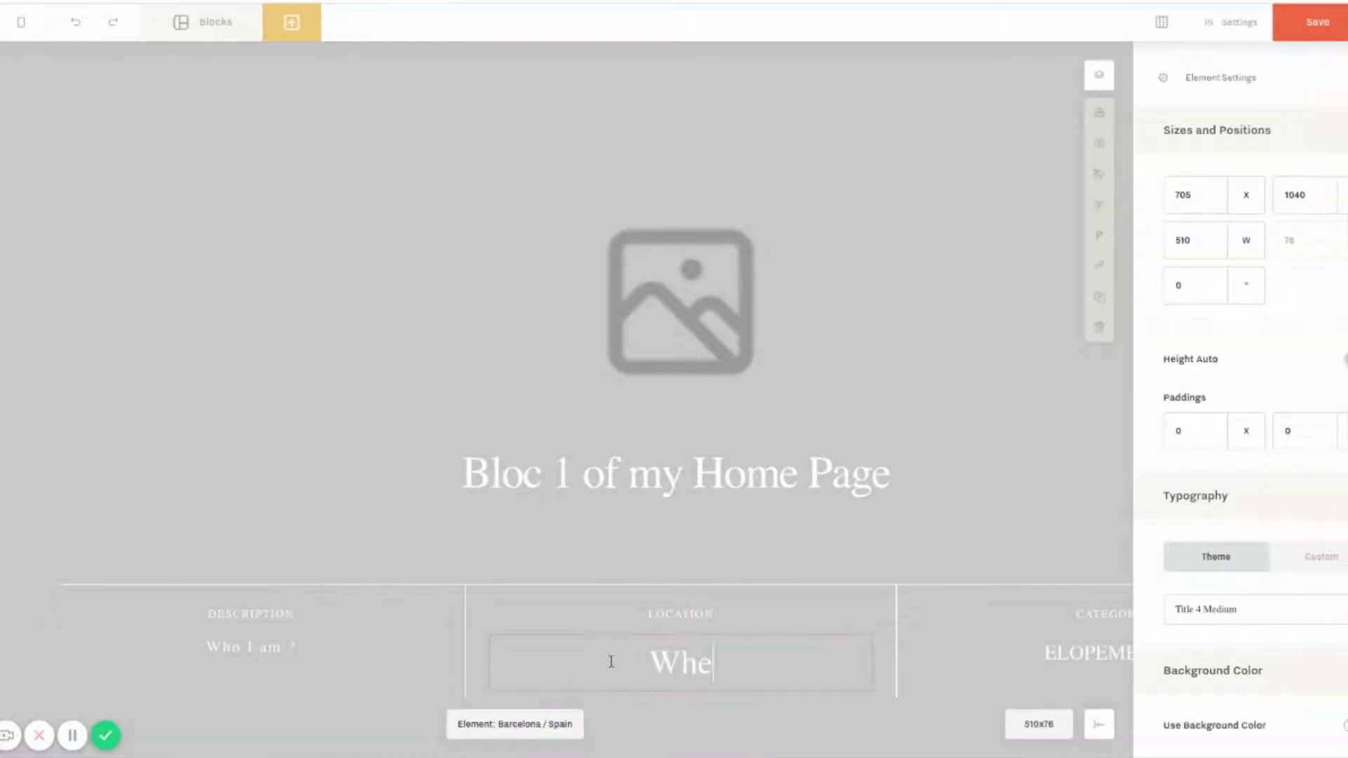
text(re I am L)
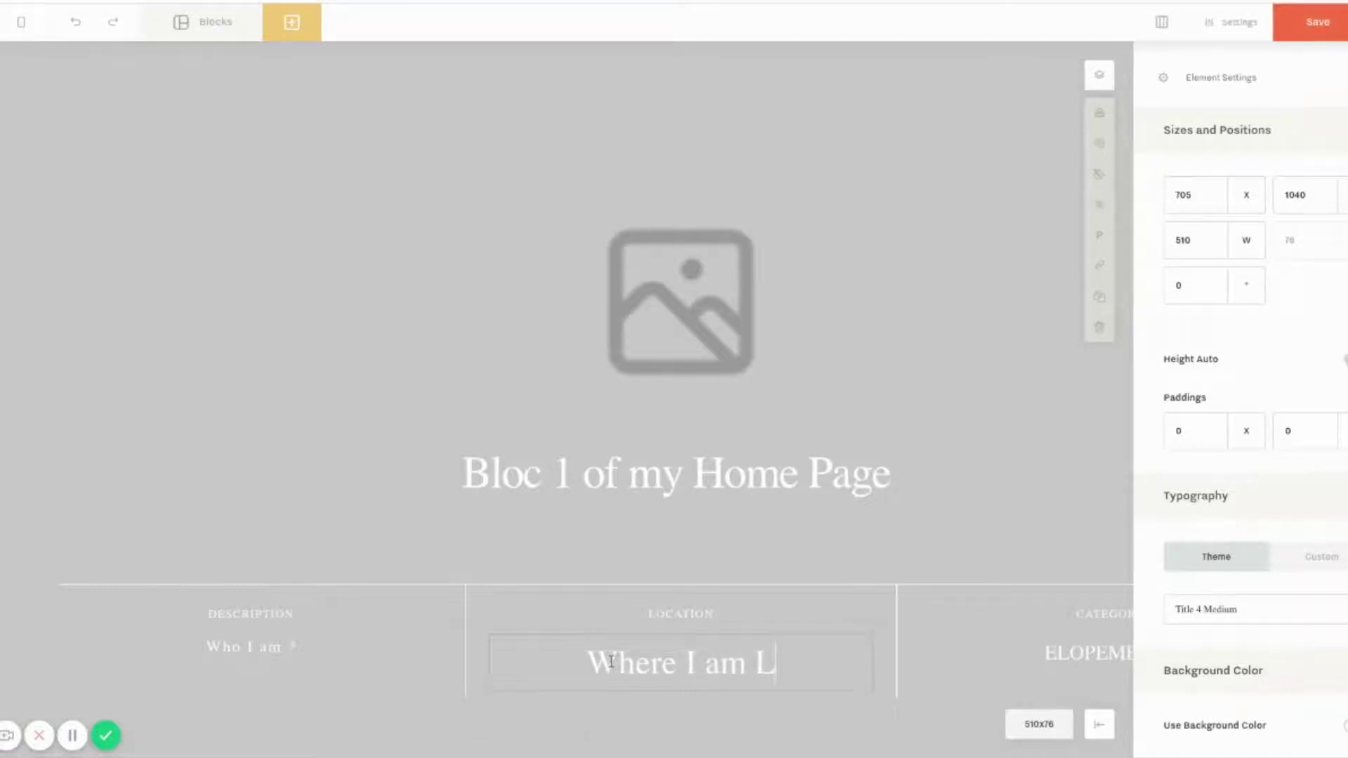
key(BackSpace)
text(locate)
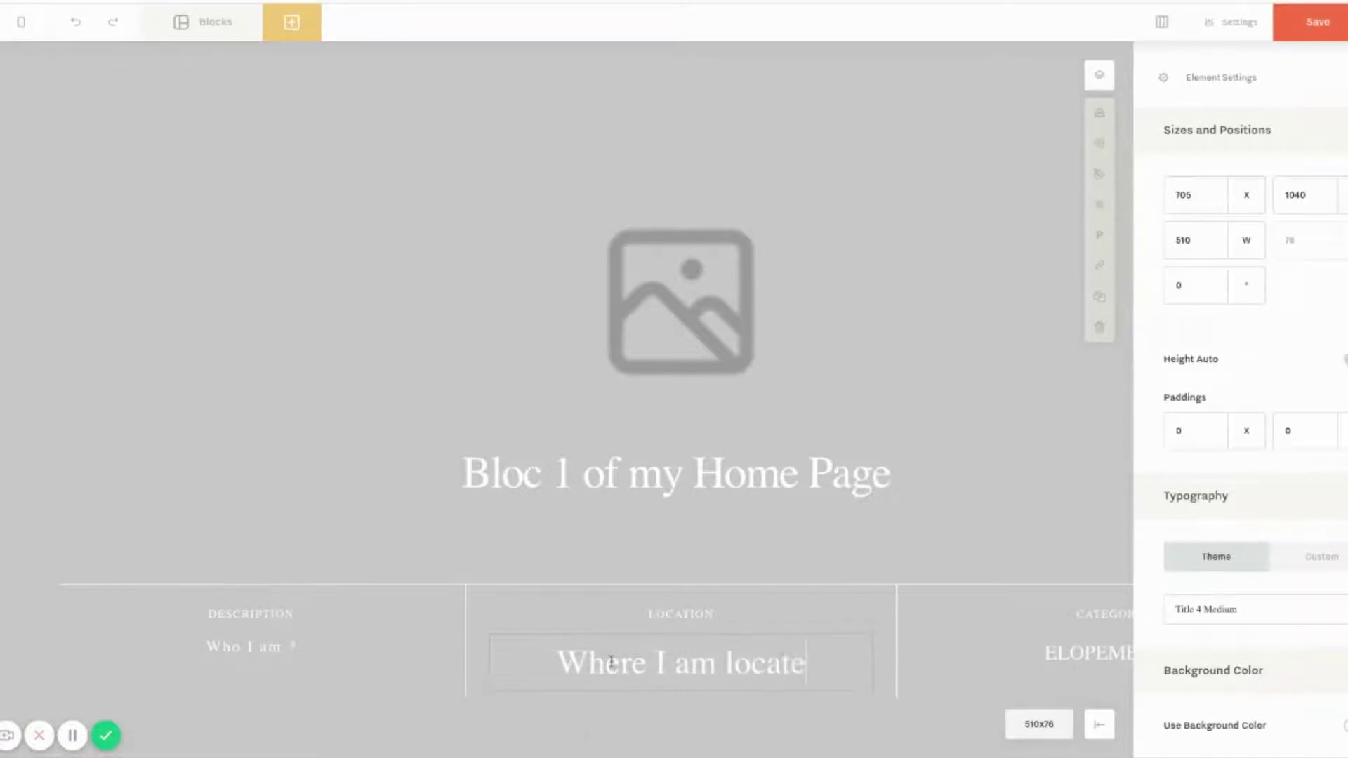
text(d ?)
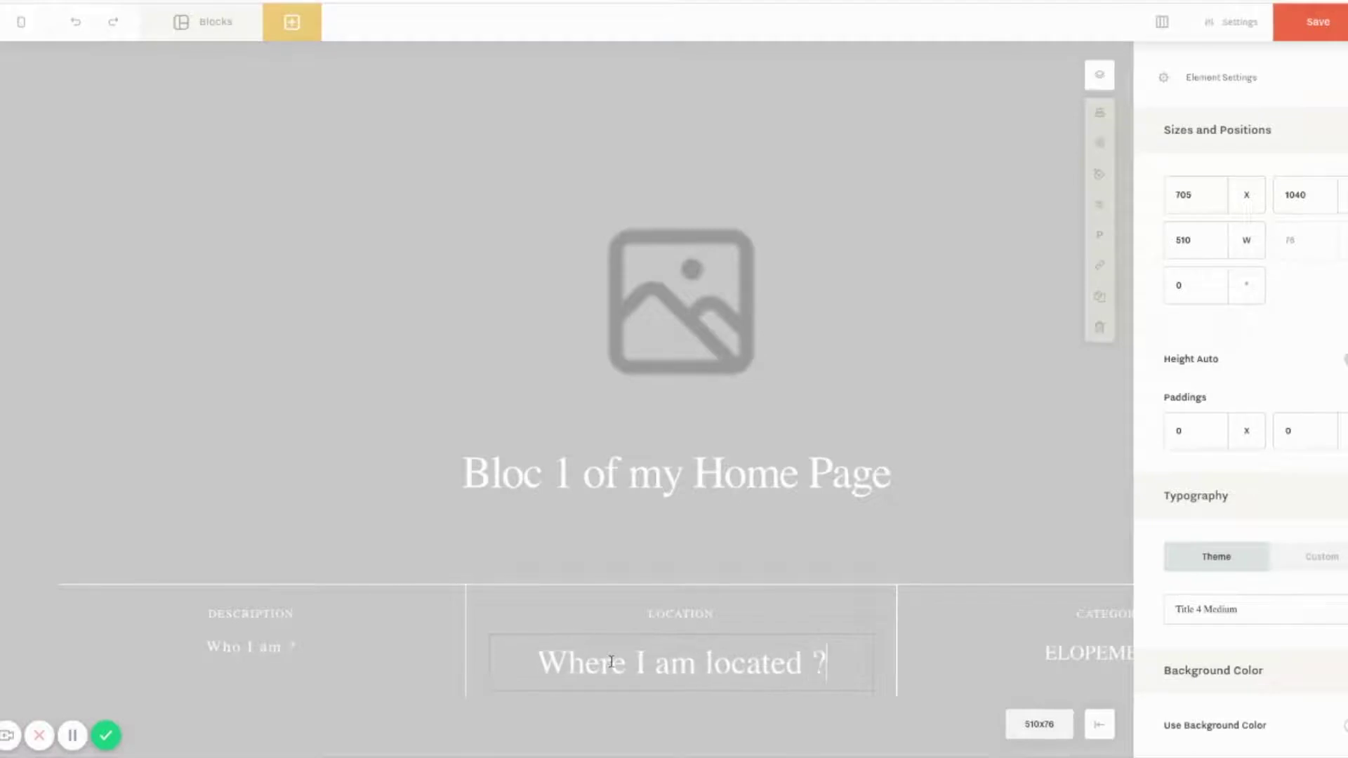
Change the ELOPEMENTS category text to 'The services I provide' and move the settings panel
click(1092, 647)
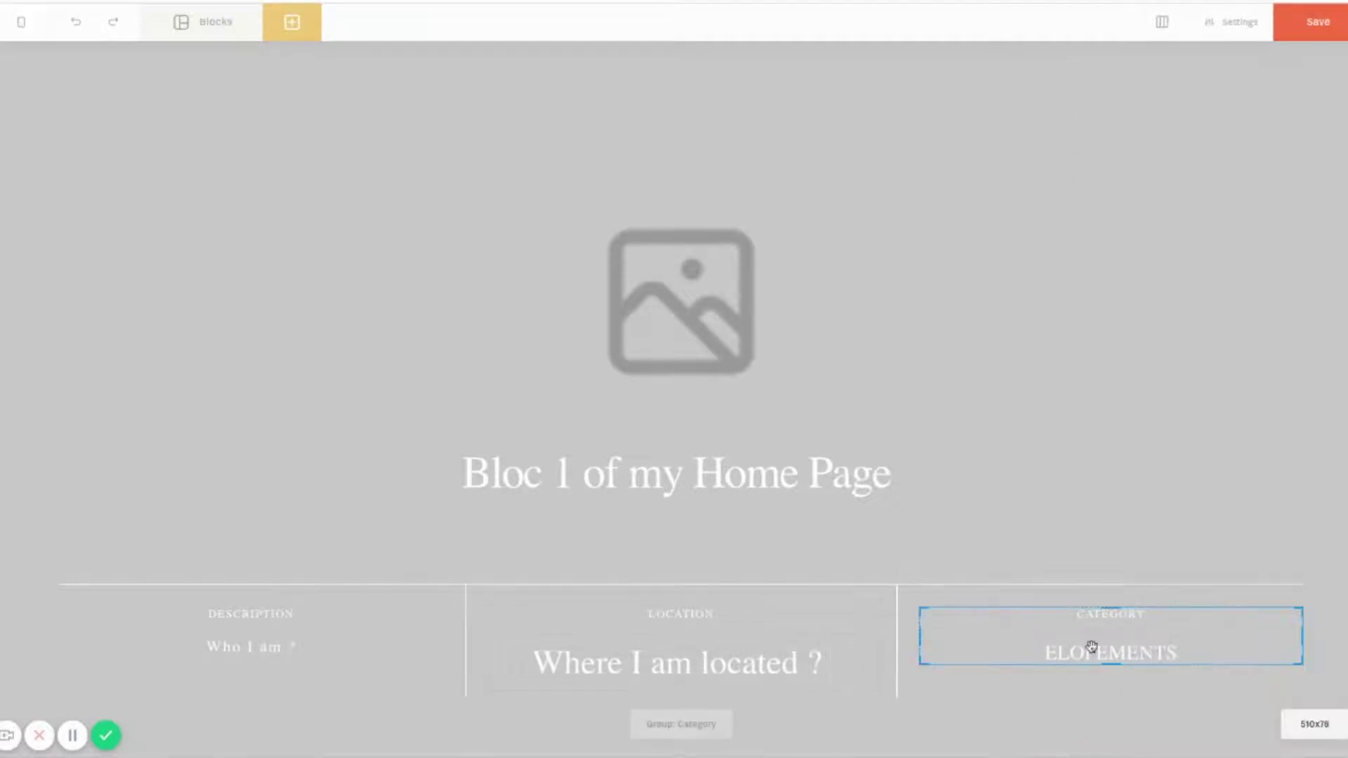
double_click(1089, 651)
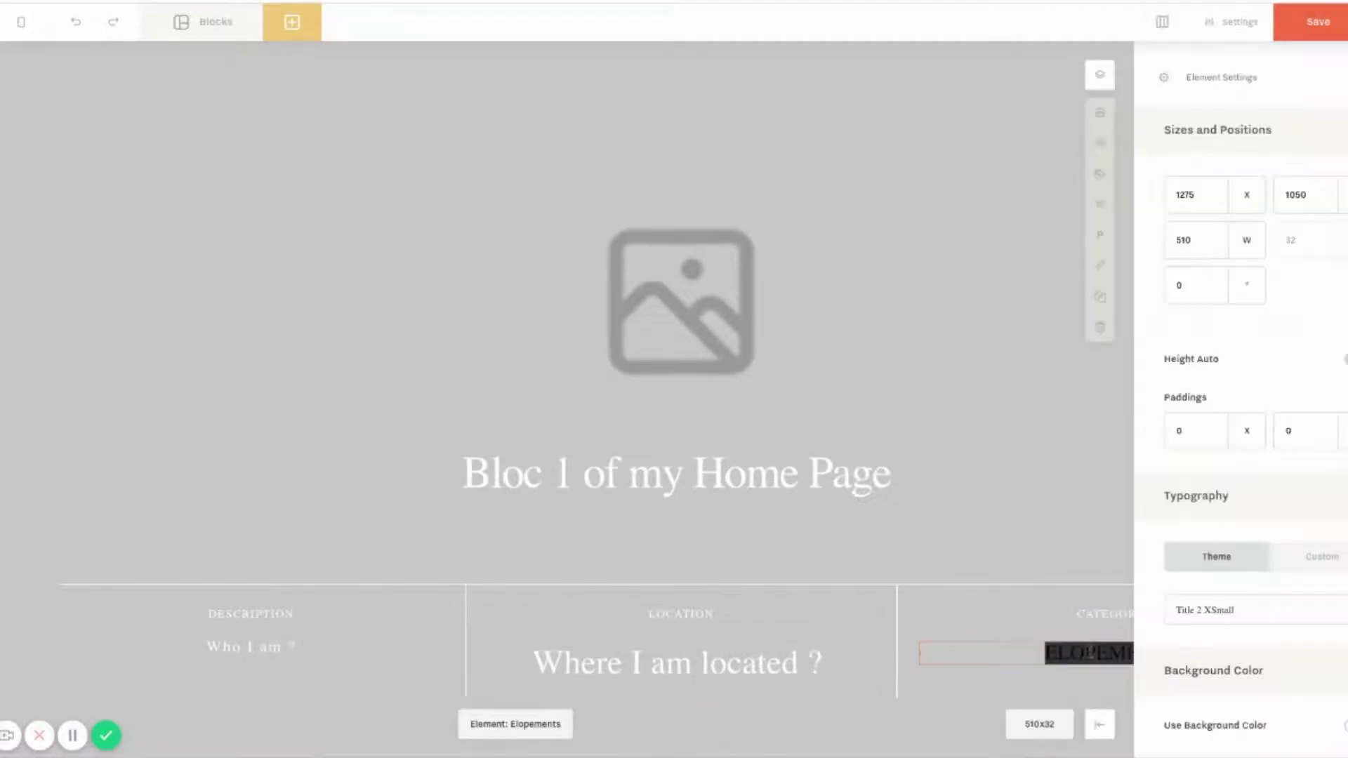
text(The se)
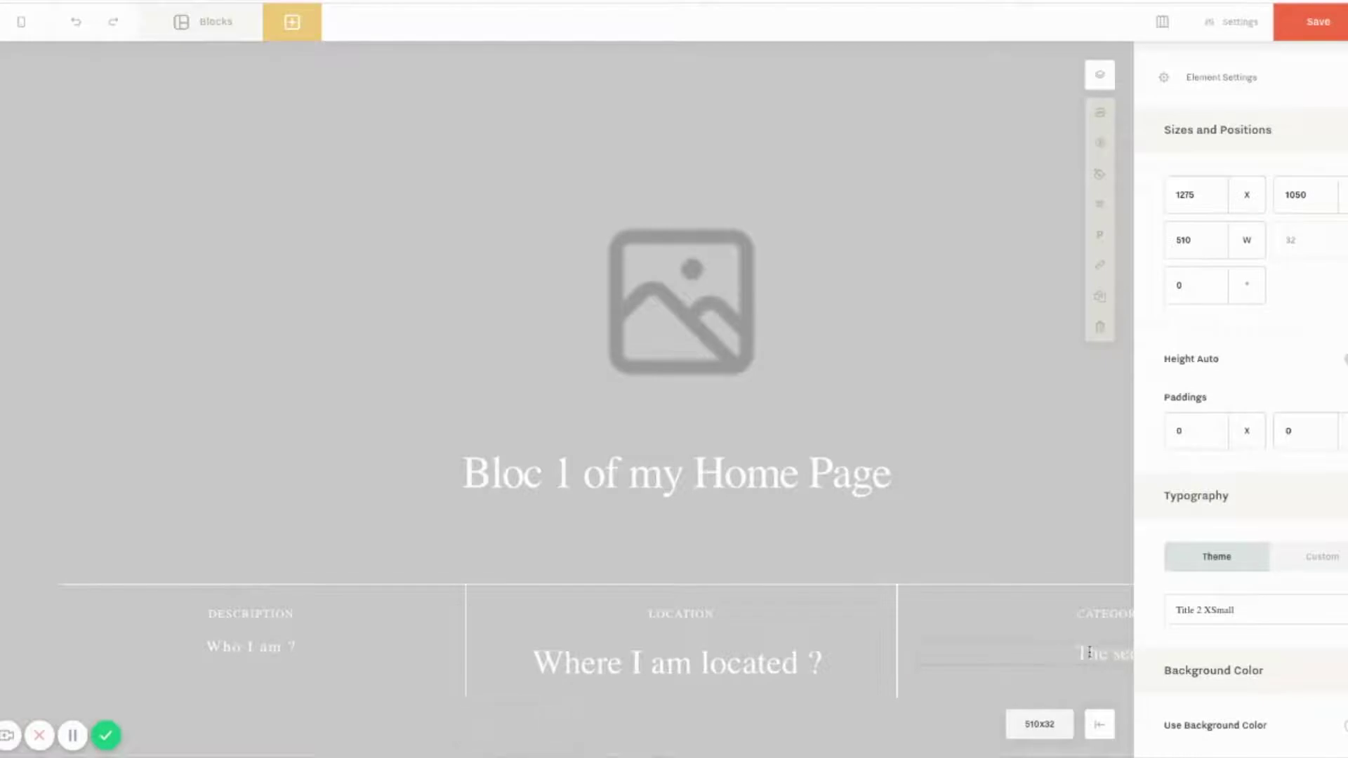
text(rvices I provide)
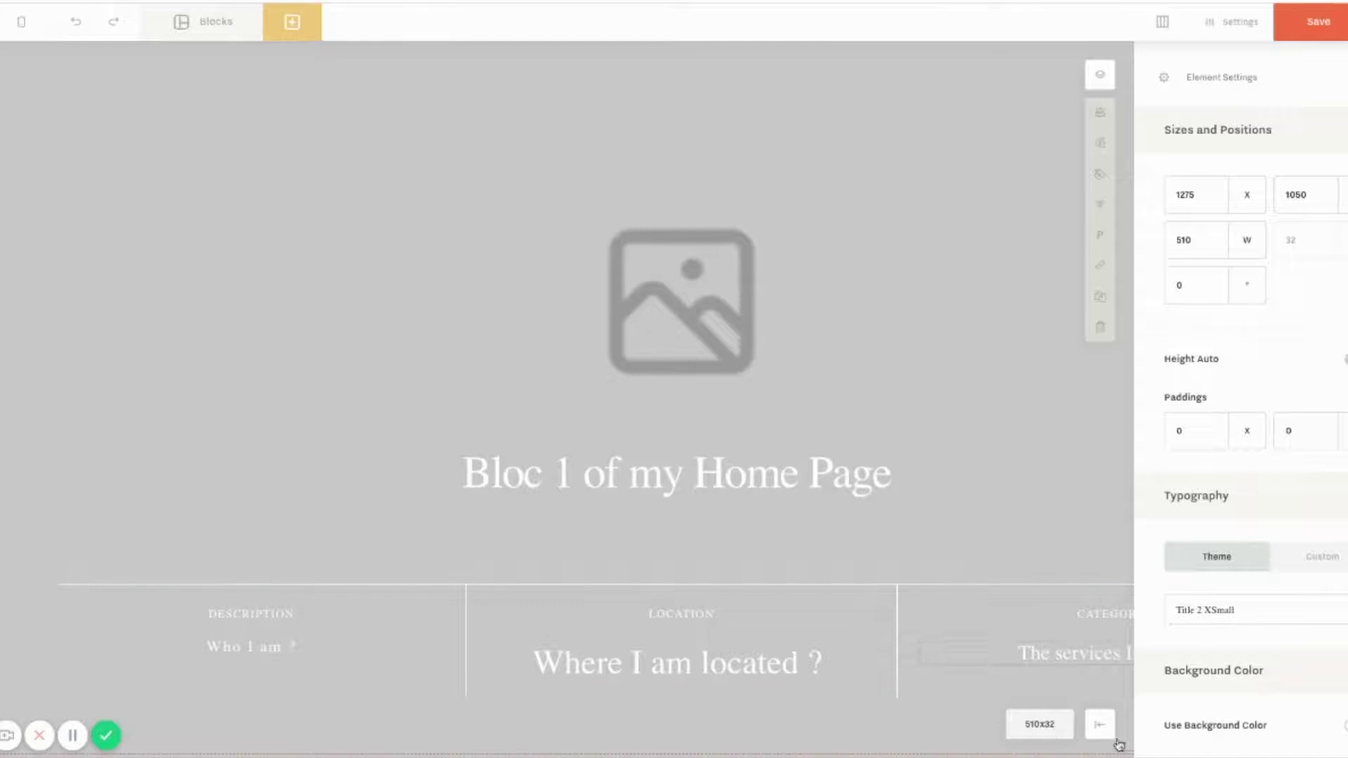
click(1100, 724)
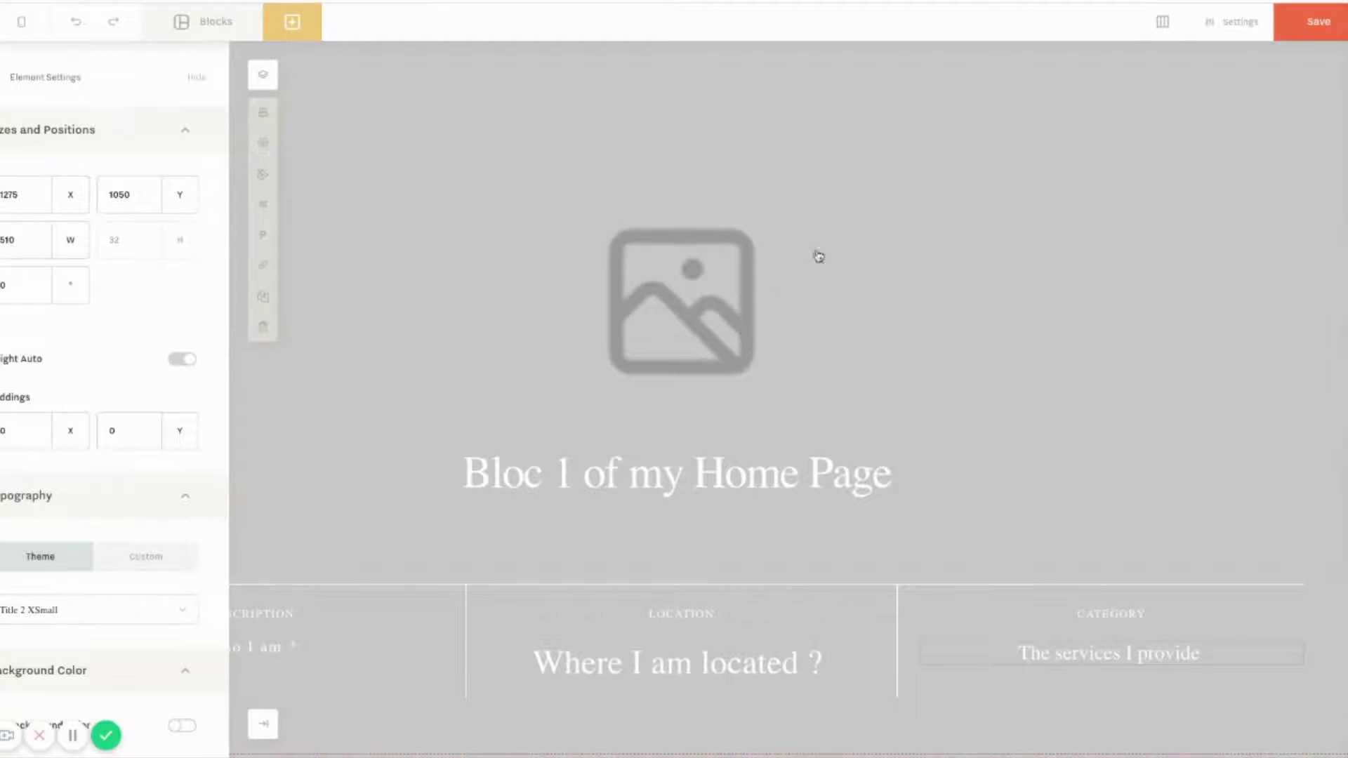
Save the edited cover block, then browse the templates and preview Investment A
click(1317, 28)
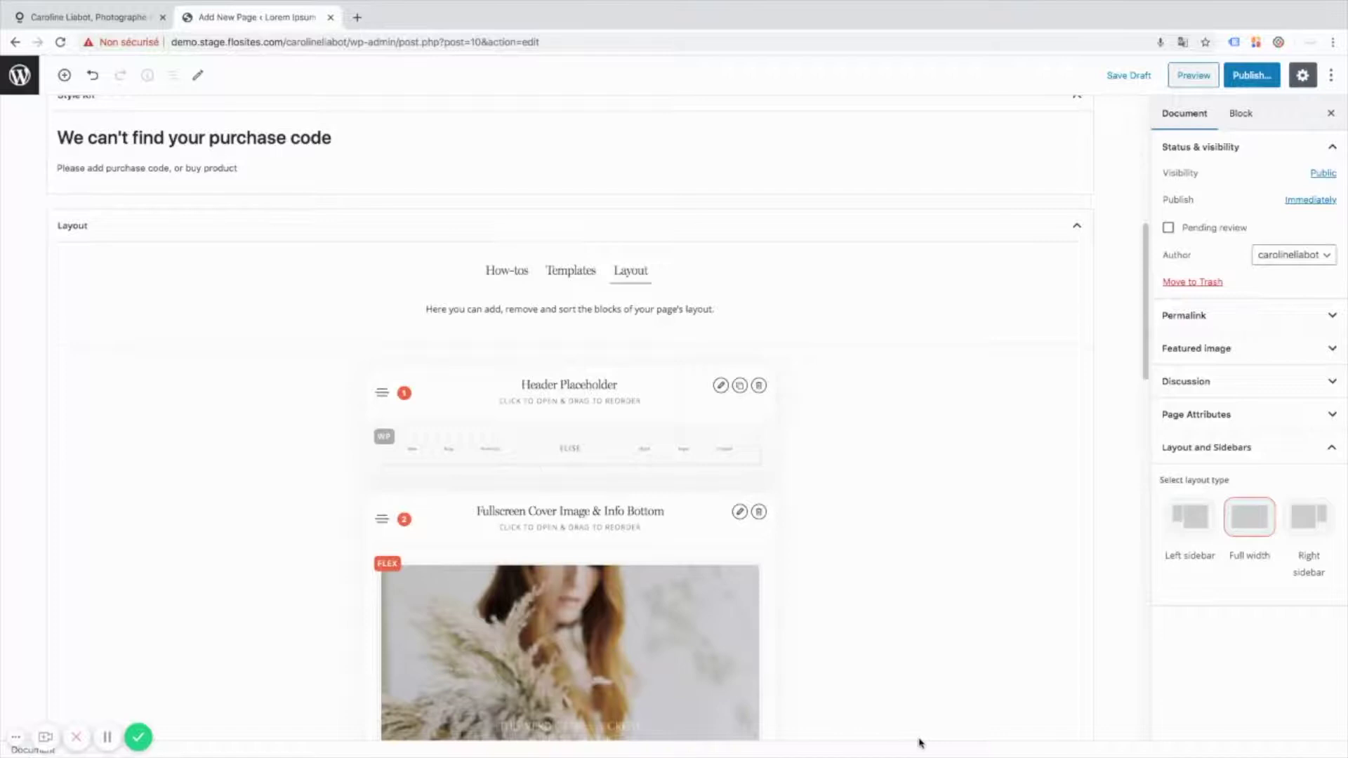
scroll(920, 743, down, 3)
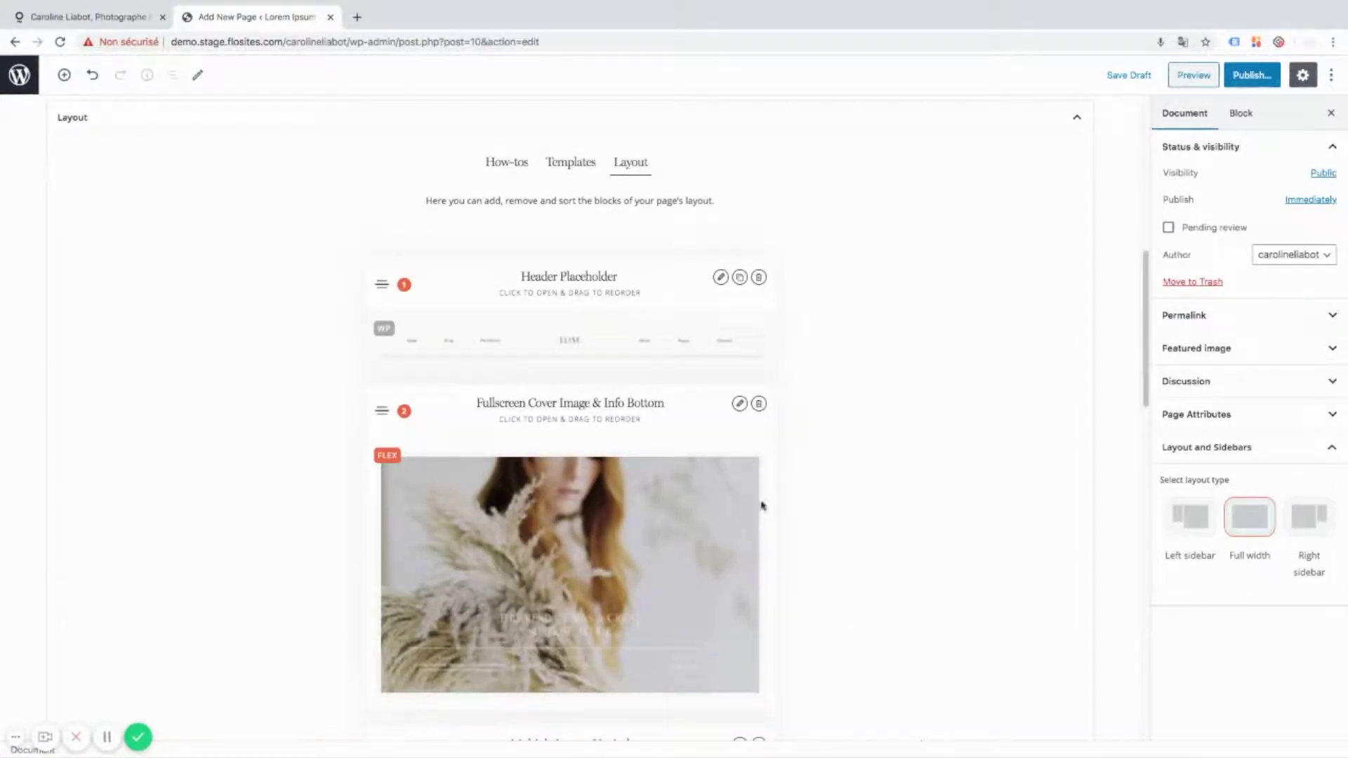
click(580, 165)
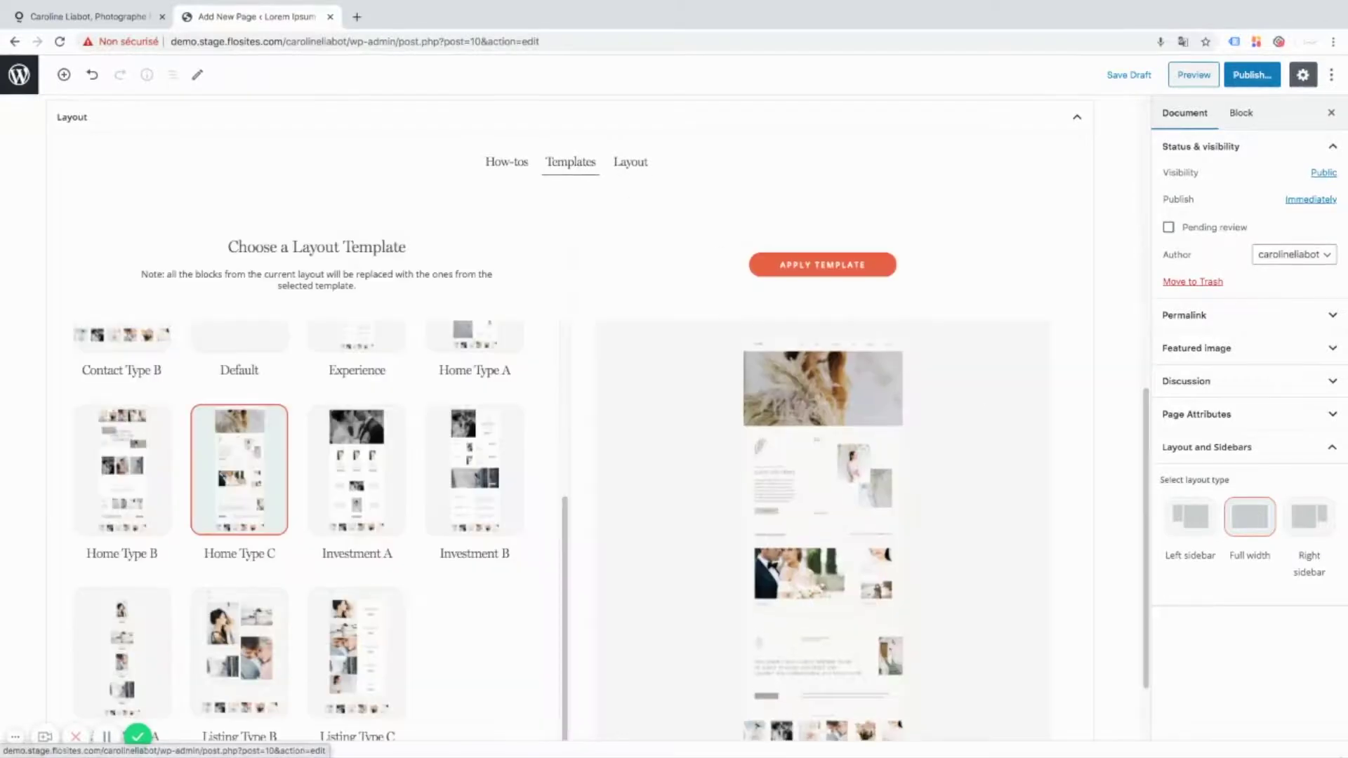
scroll(543, 599, up, 4)
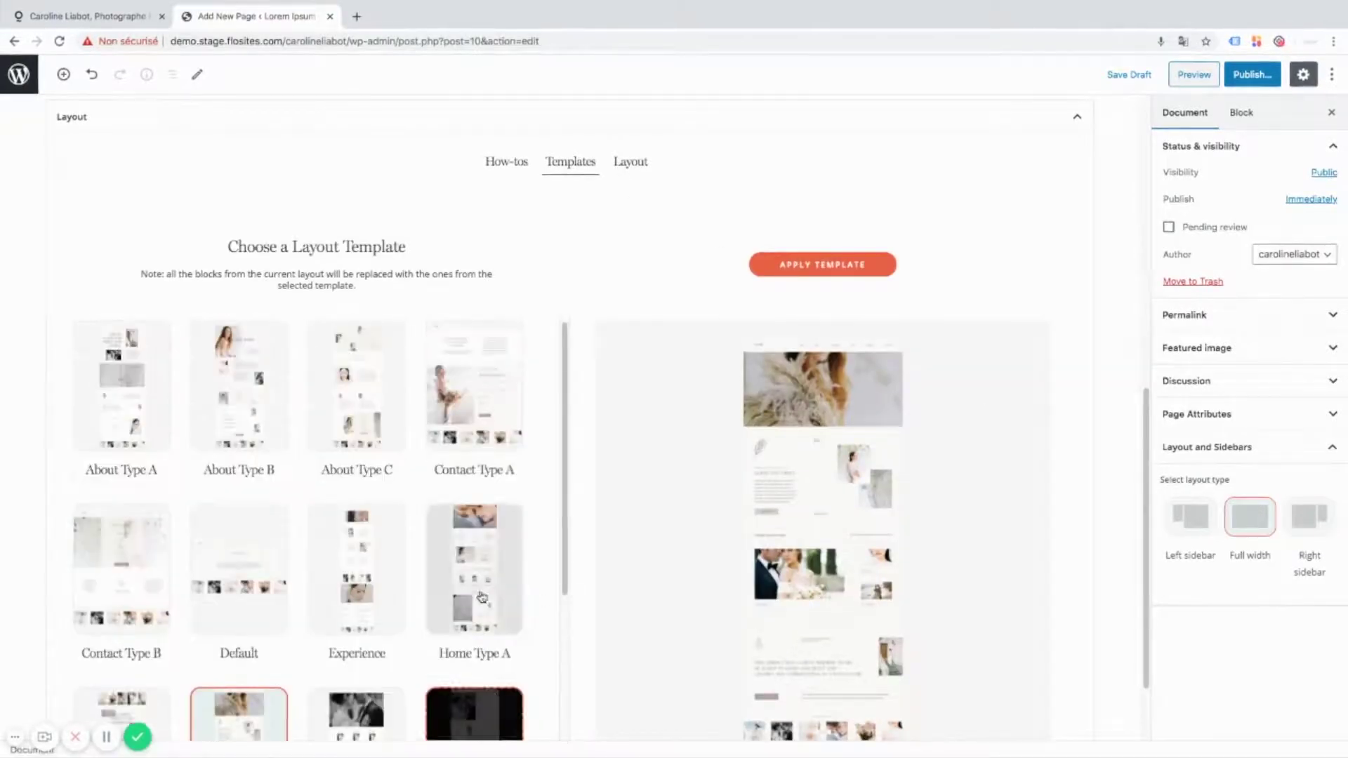
scroll(256, 409, up, 3)
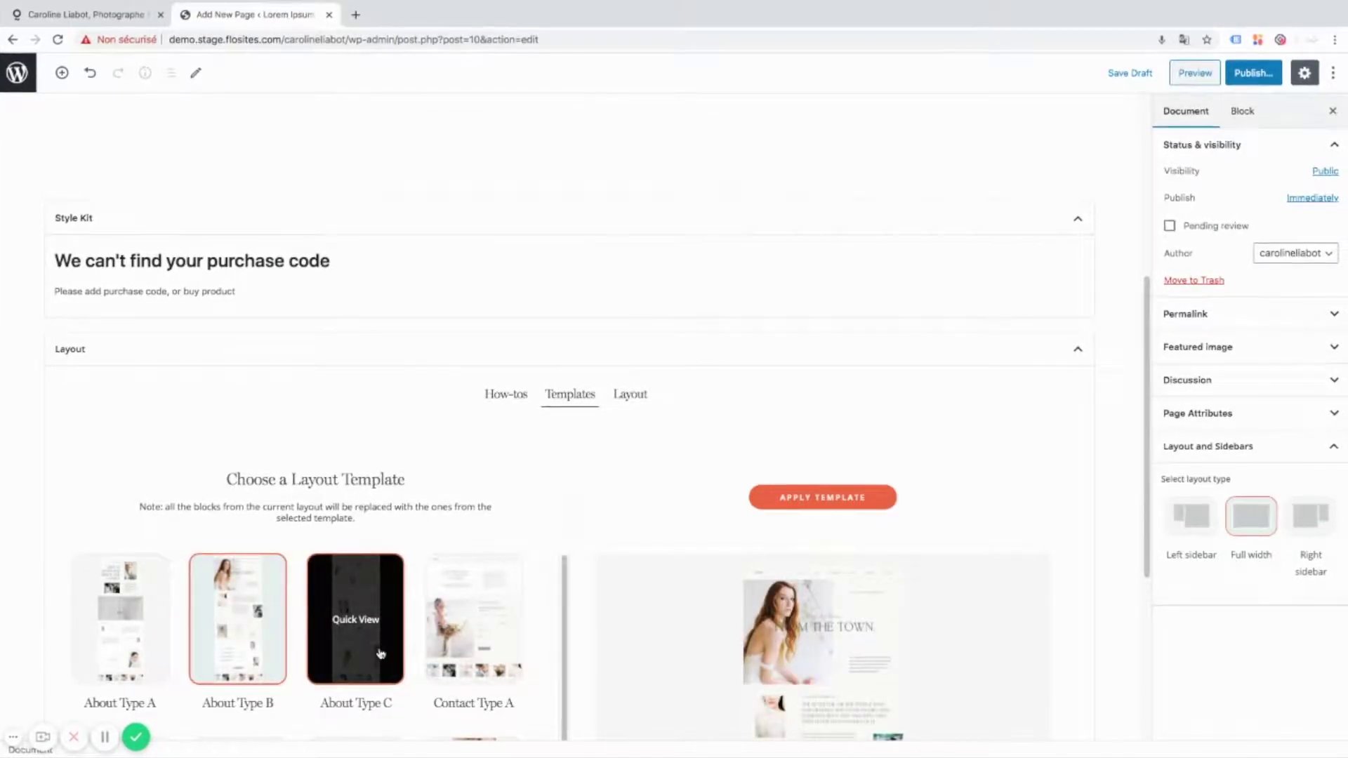
scroll(380, 650, down, 1)
scroll(393, 576, down, 3)
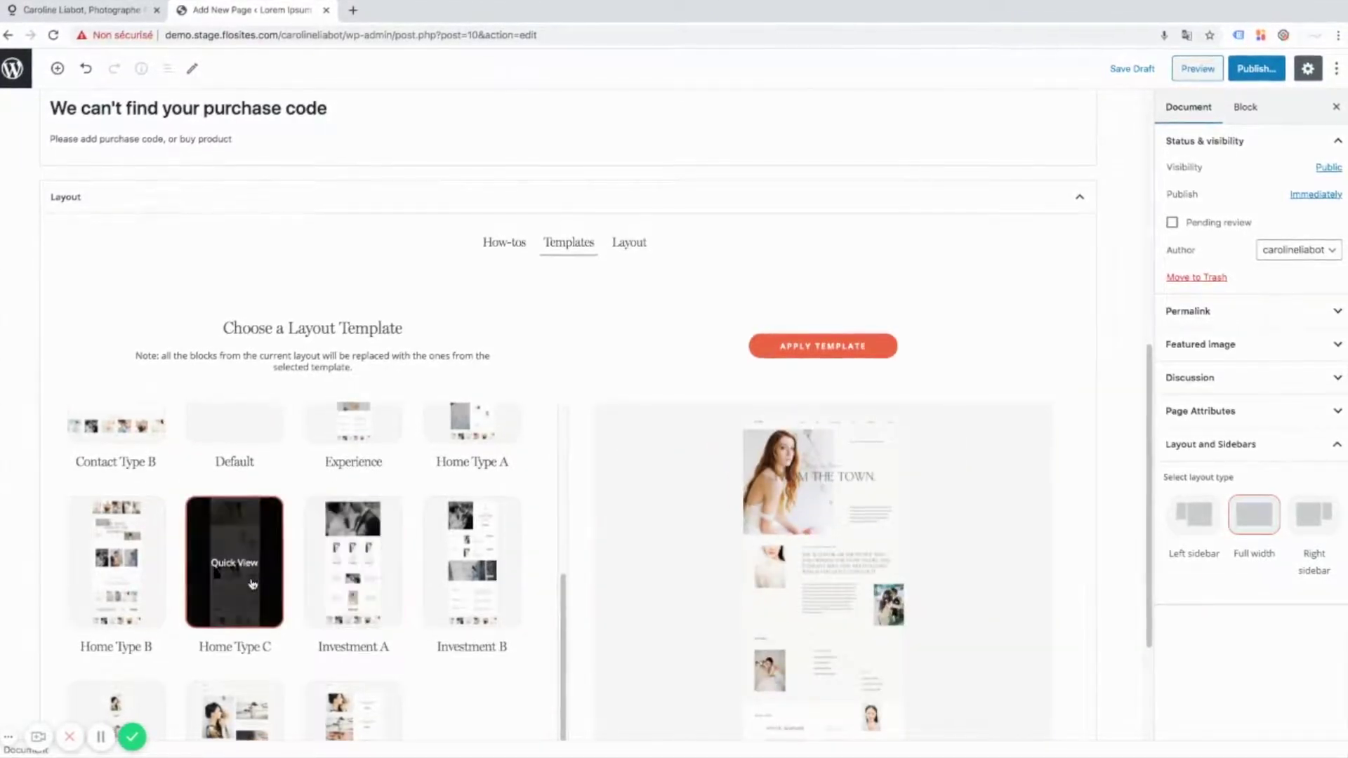
scroll(252, 584, up, 1)
click(356, 620)
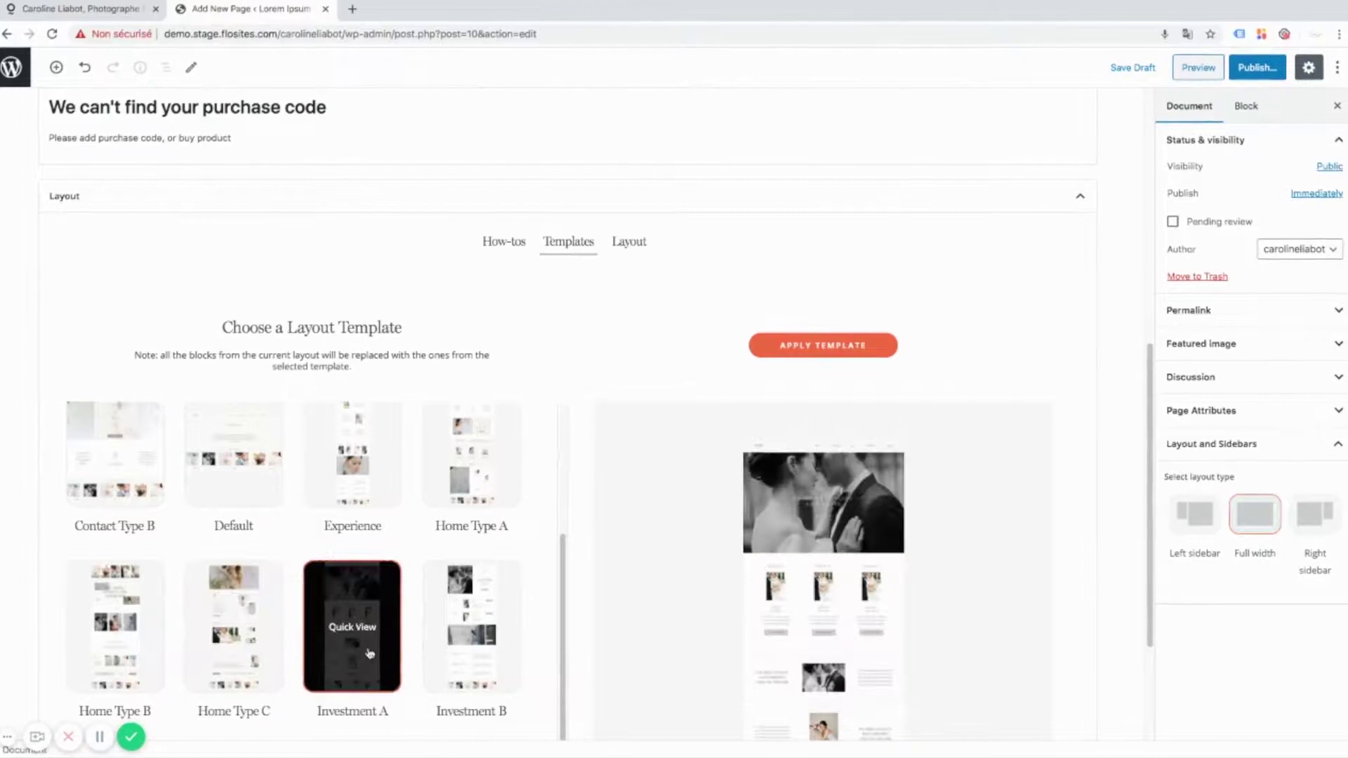
mouse_move(777, 653)
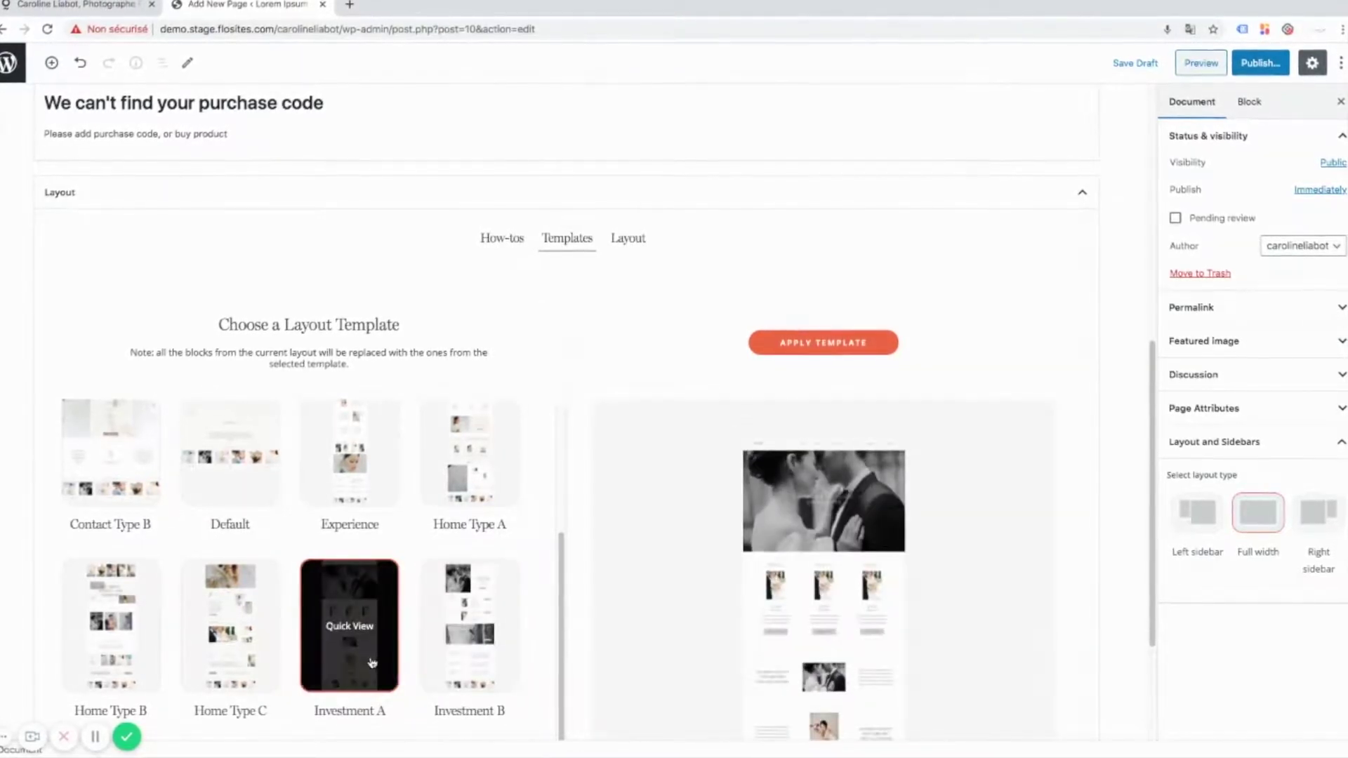
mouse_move(892, 679)
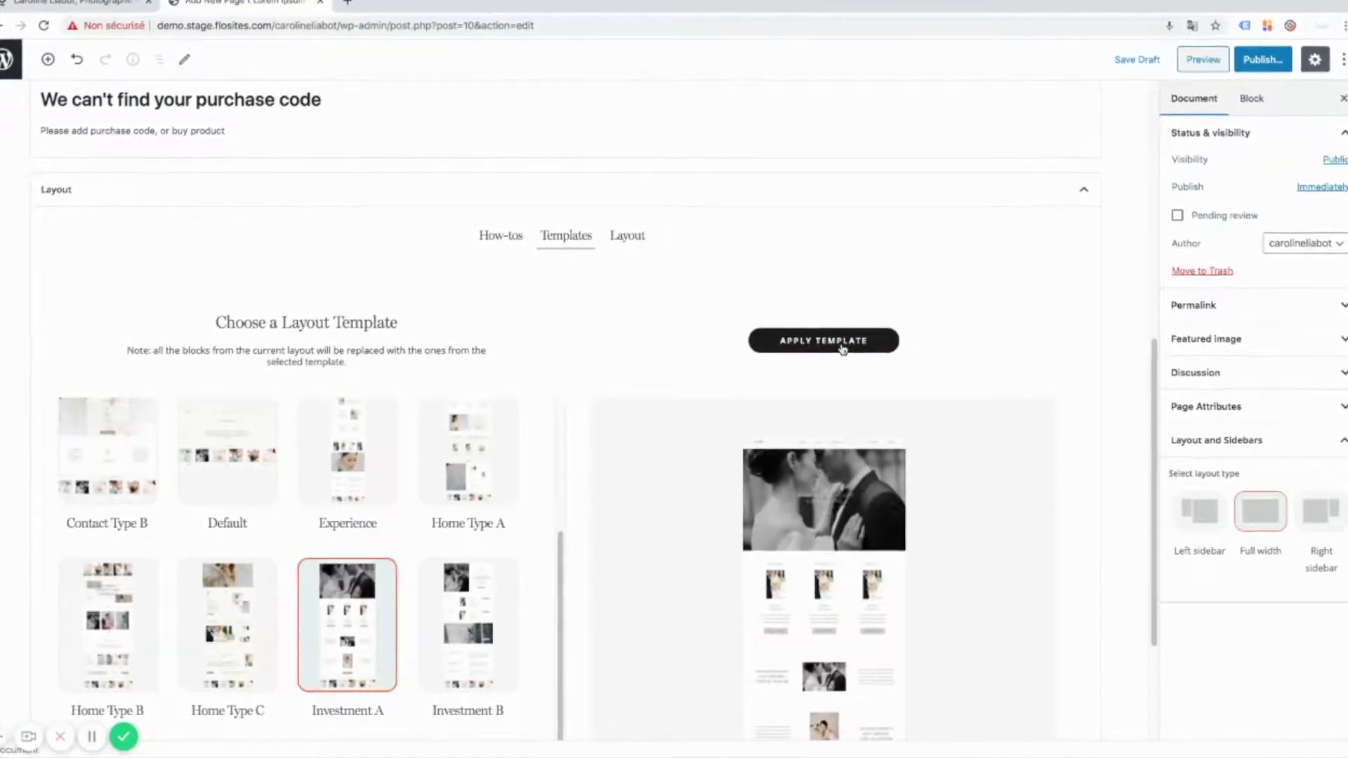
Apply Investment A, confirm the replacement, and scroll through its new layout blocks
click(843, 349)
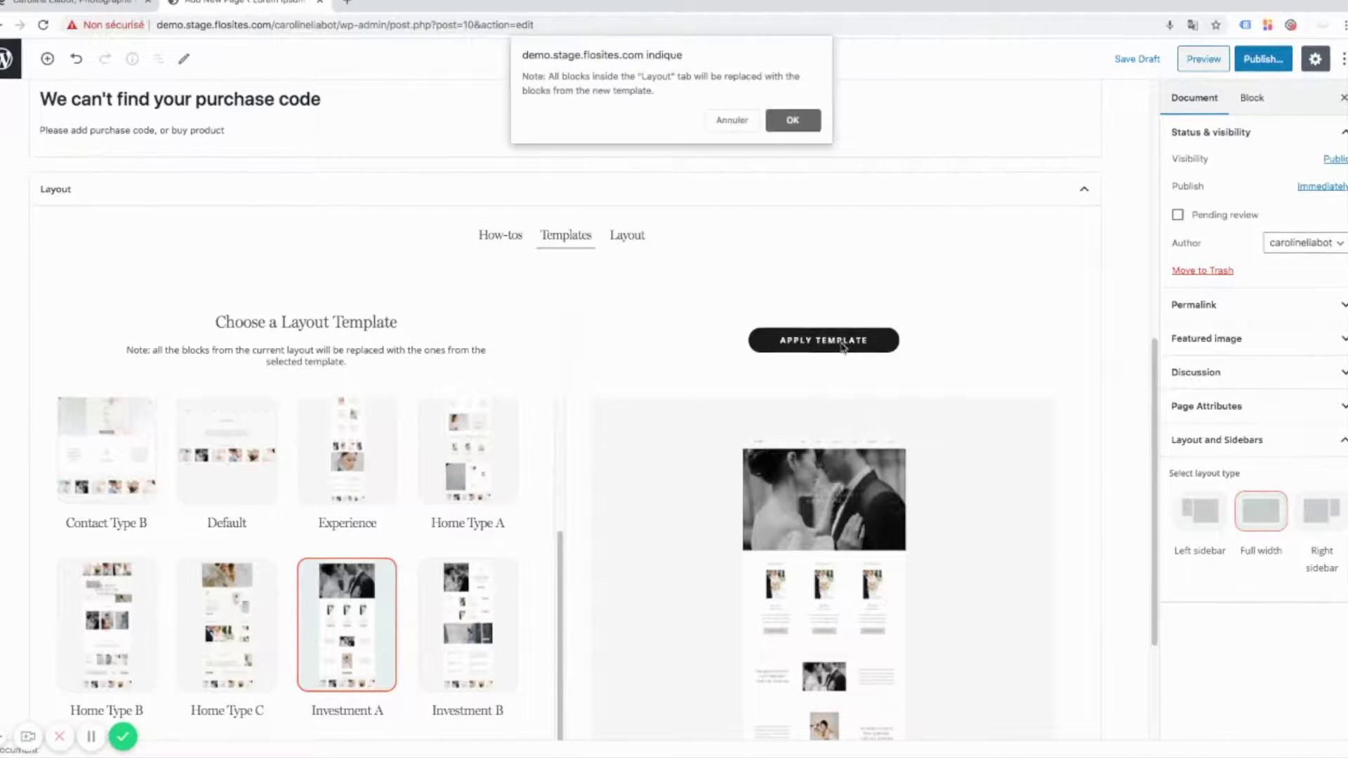
click(792, 127)
scroll(962, 656, down, 3)
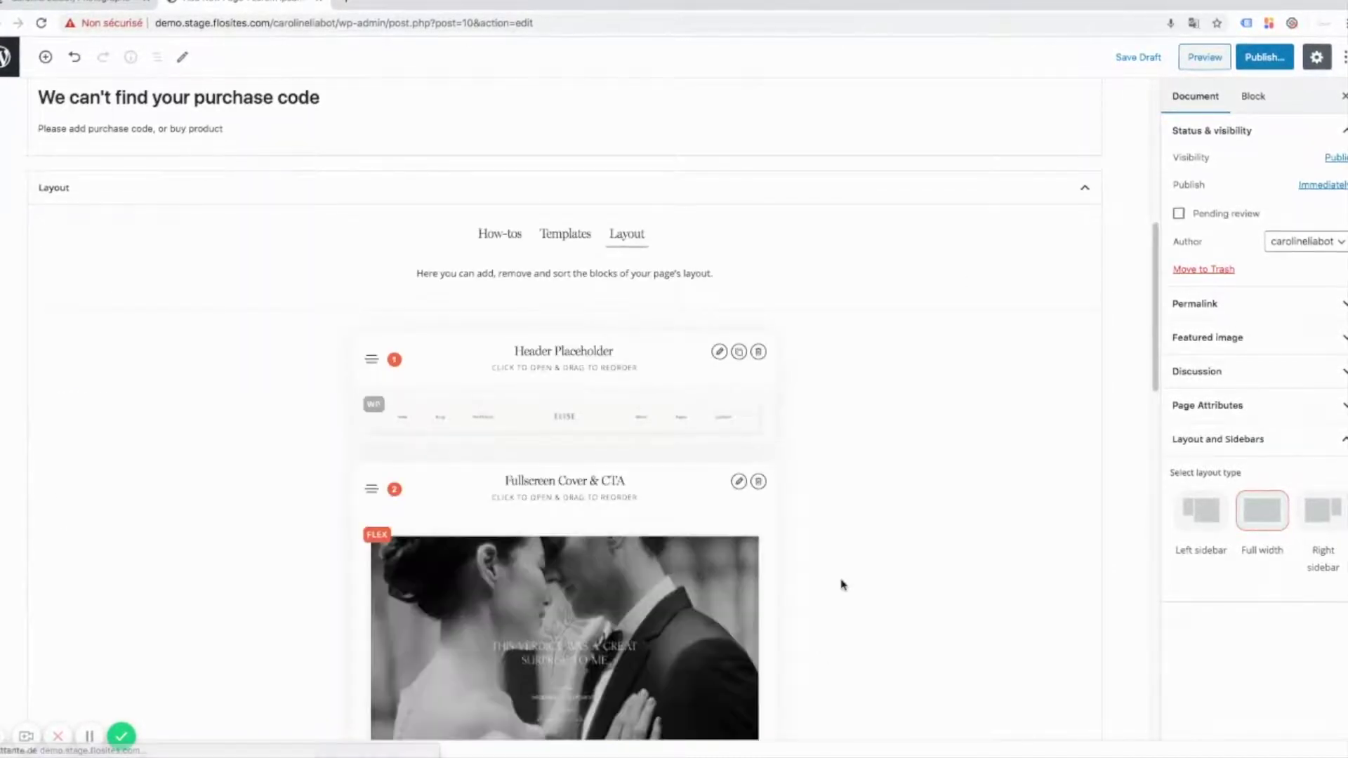
scroll(843, 583, down, 3)
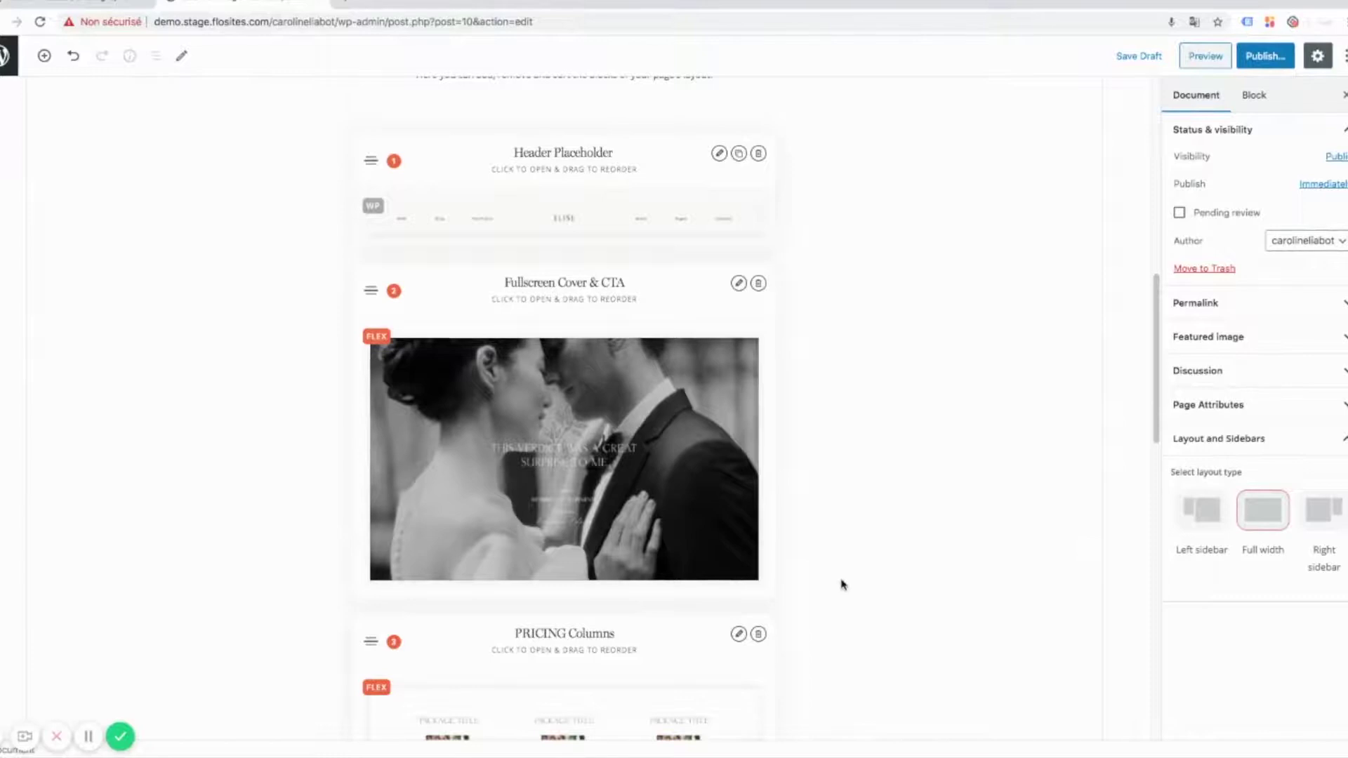
scroll(842, 584, down, 4)
scroll(724, 574, down, 10)
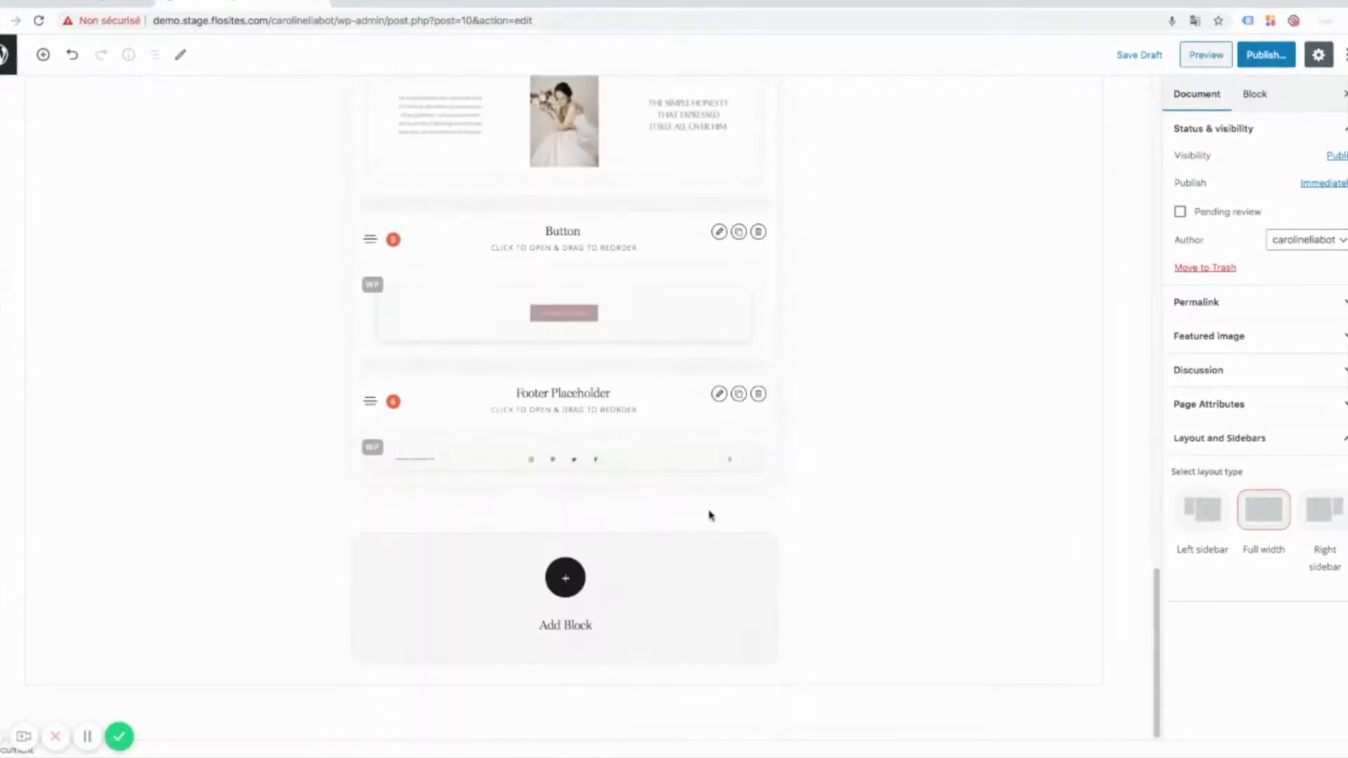
scroll(647, 449, up, 10)
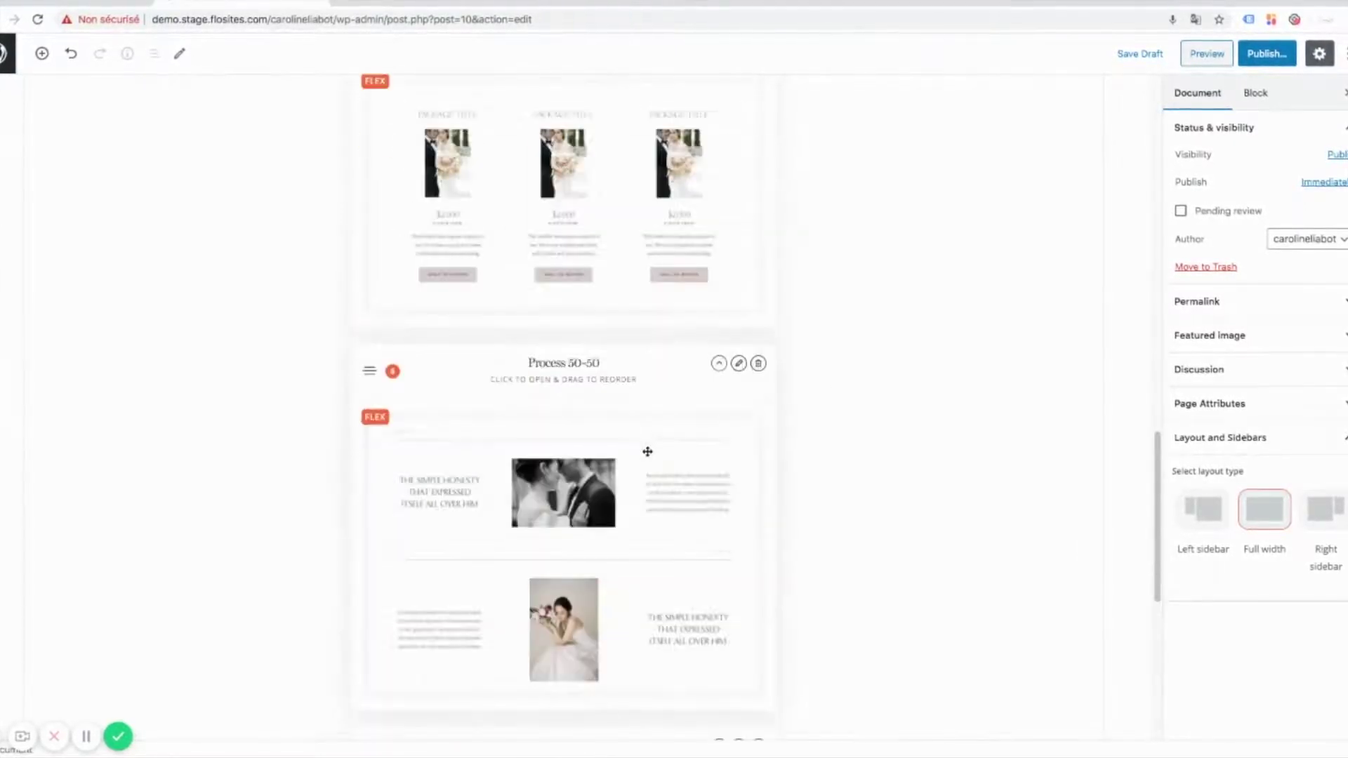
scroll(713, 427, up, 4)
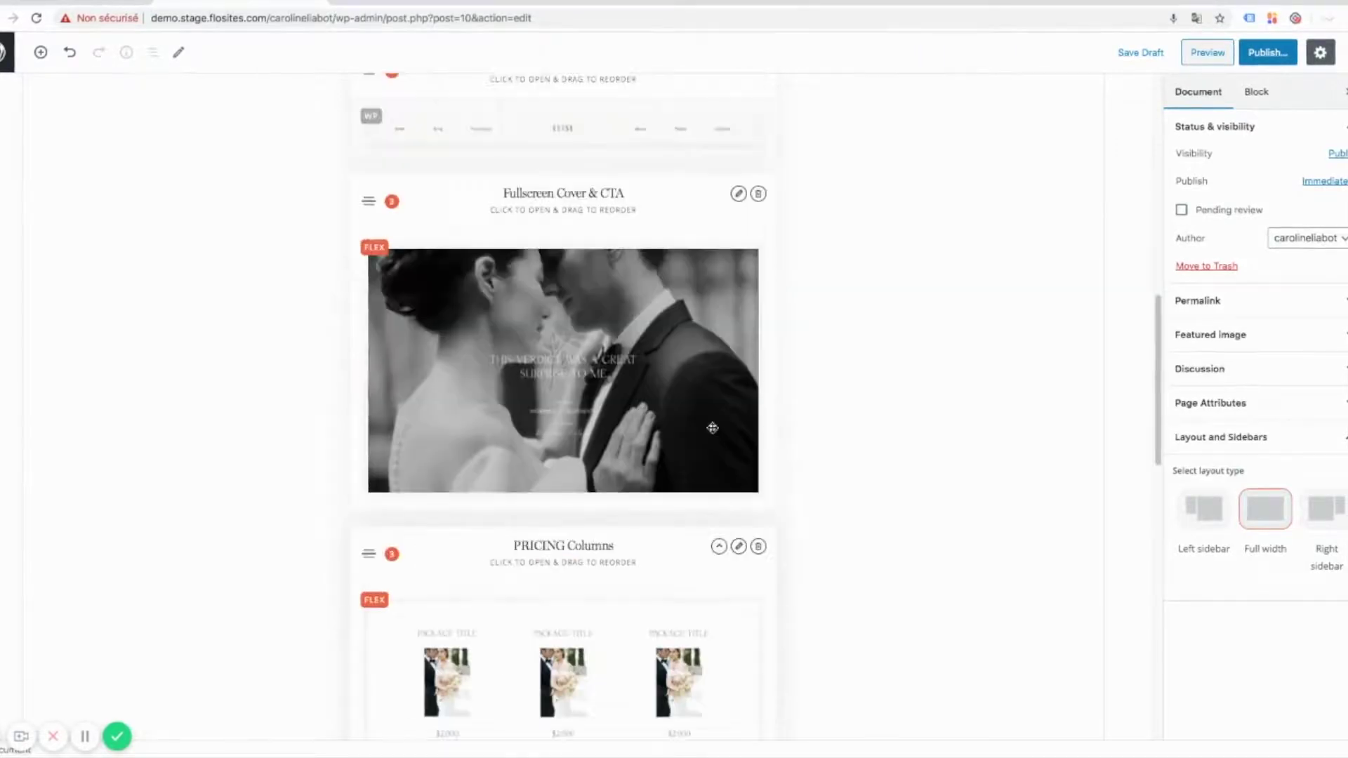
Open the Fullscreen Cover & CTA block in the builder and retitle it 'Bloc 1 of my home page'
click(738, 193)
click(566, 566)
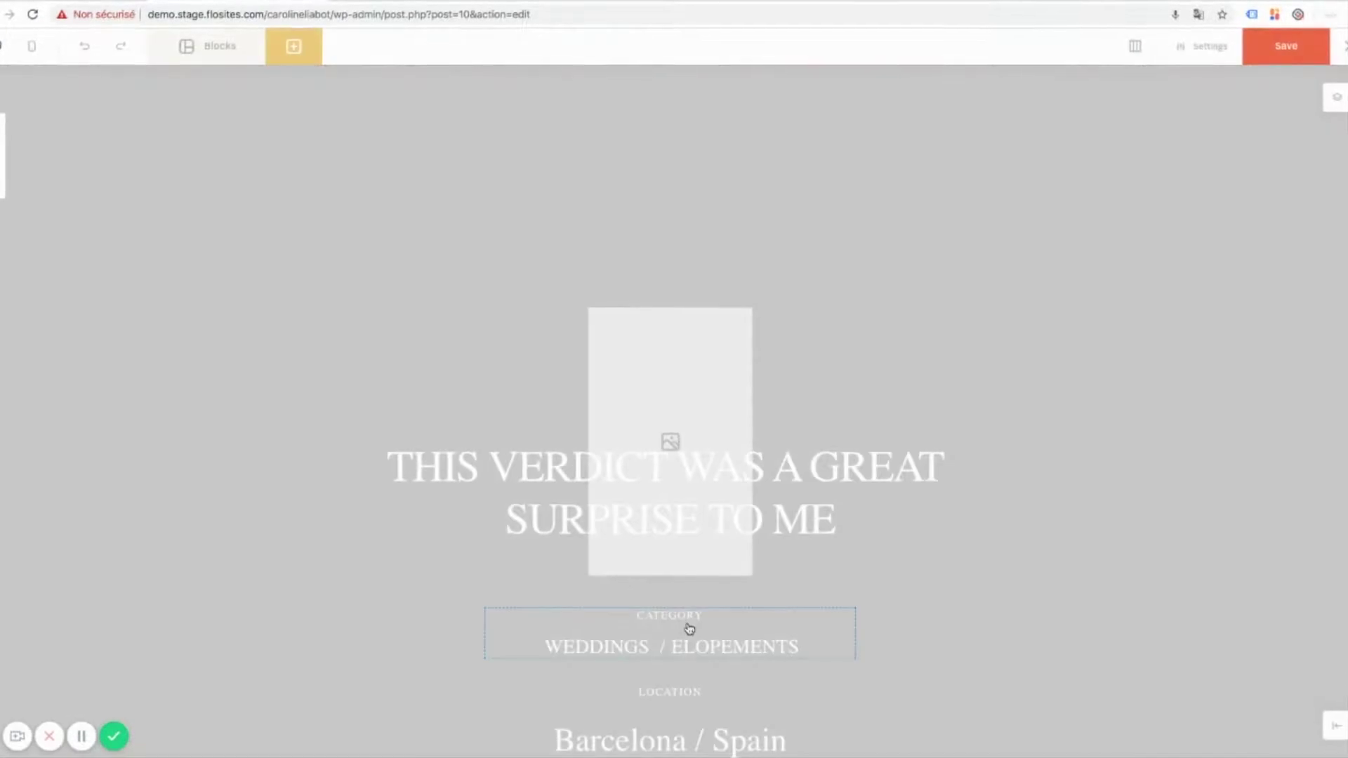
click(695, 493)
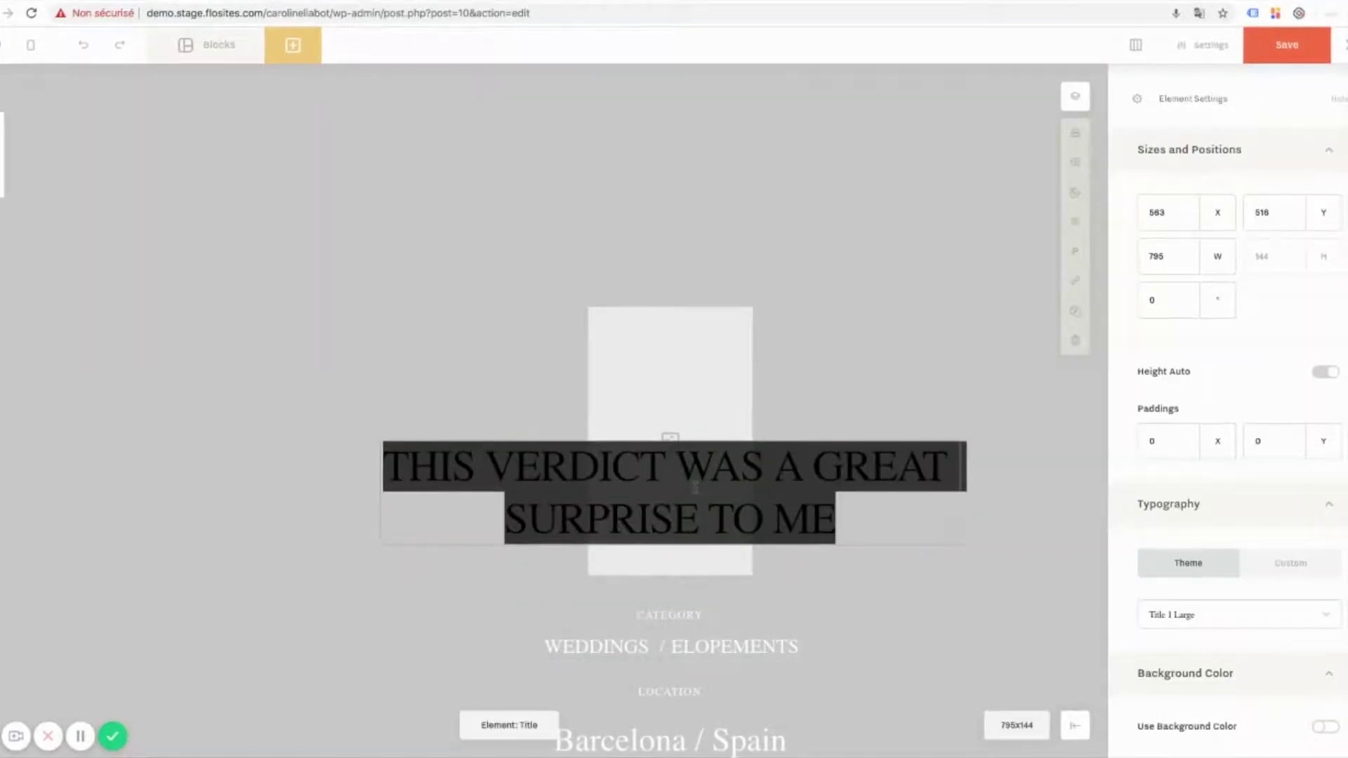
text(Bloc)
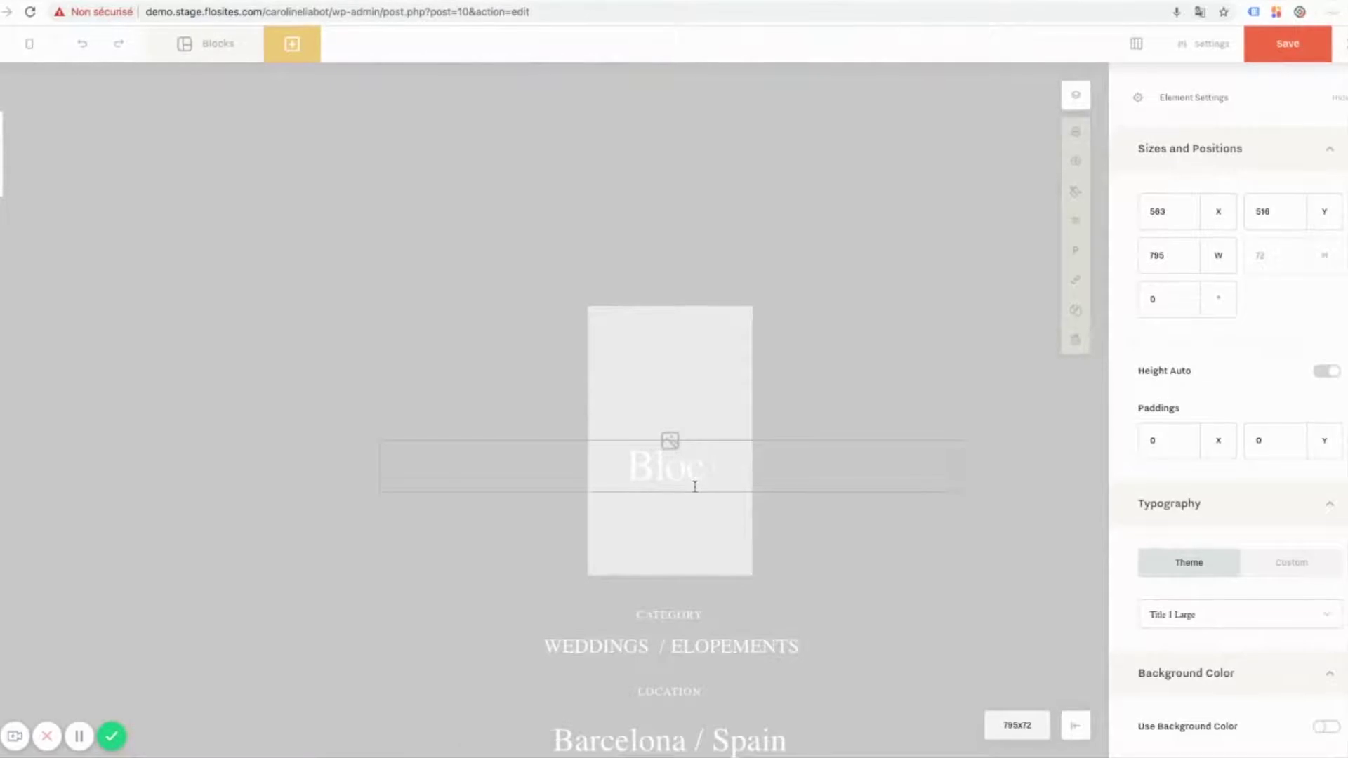
text( 1 of)
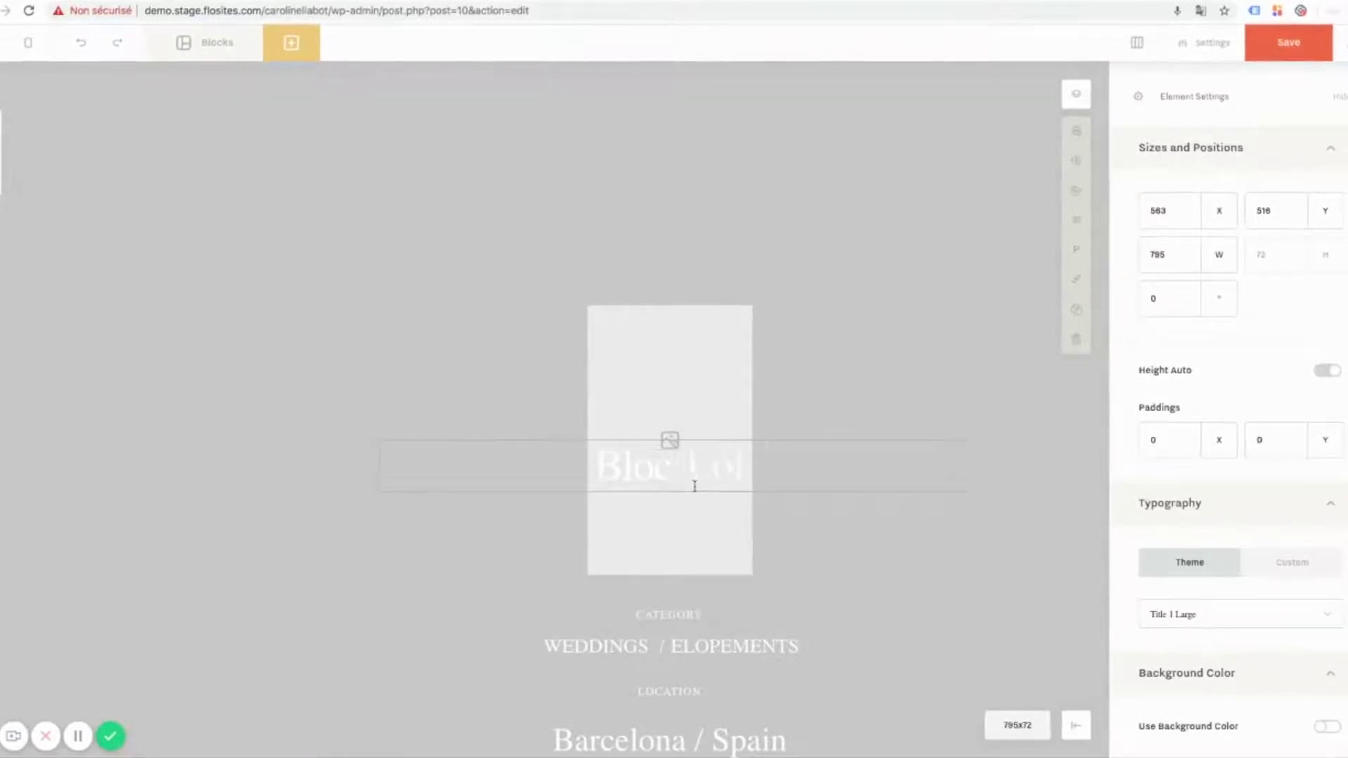
text( my home page)
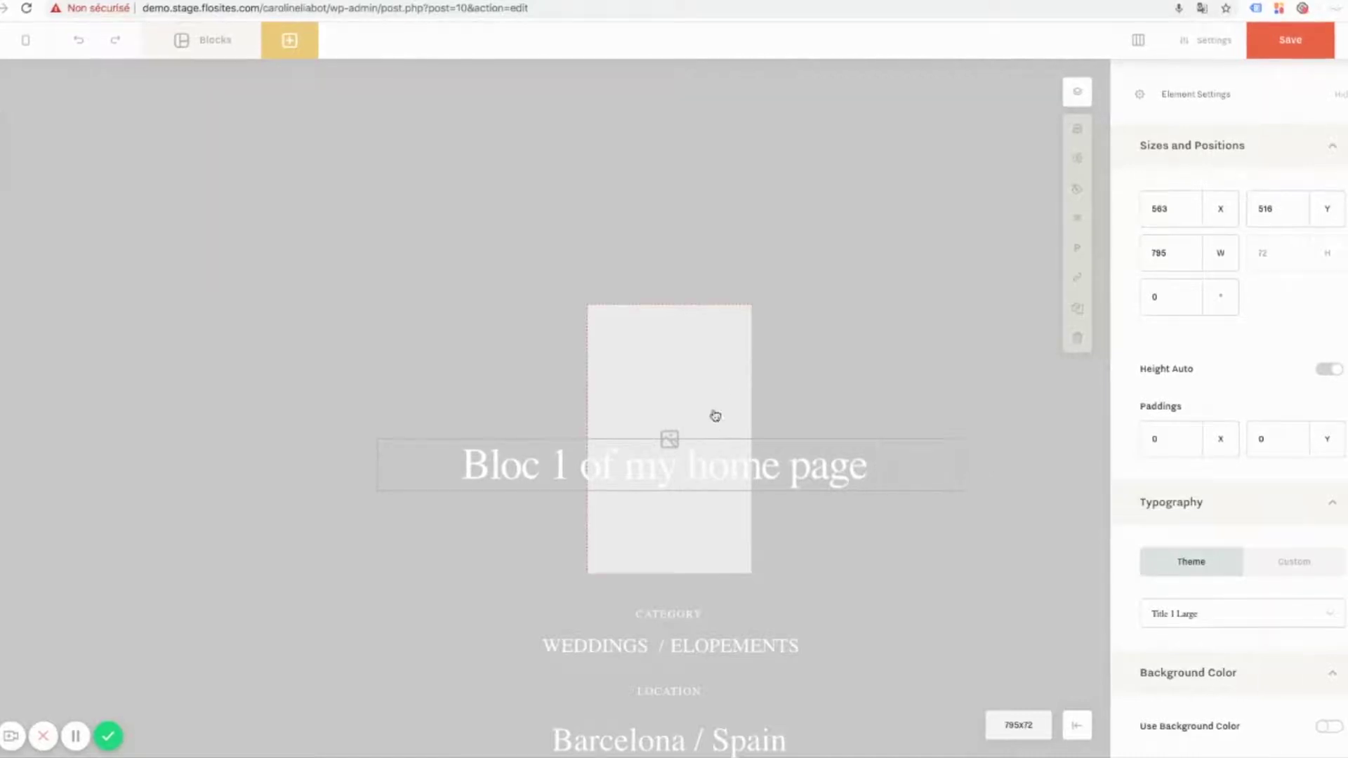
click(802, 324)
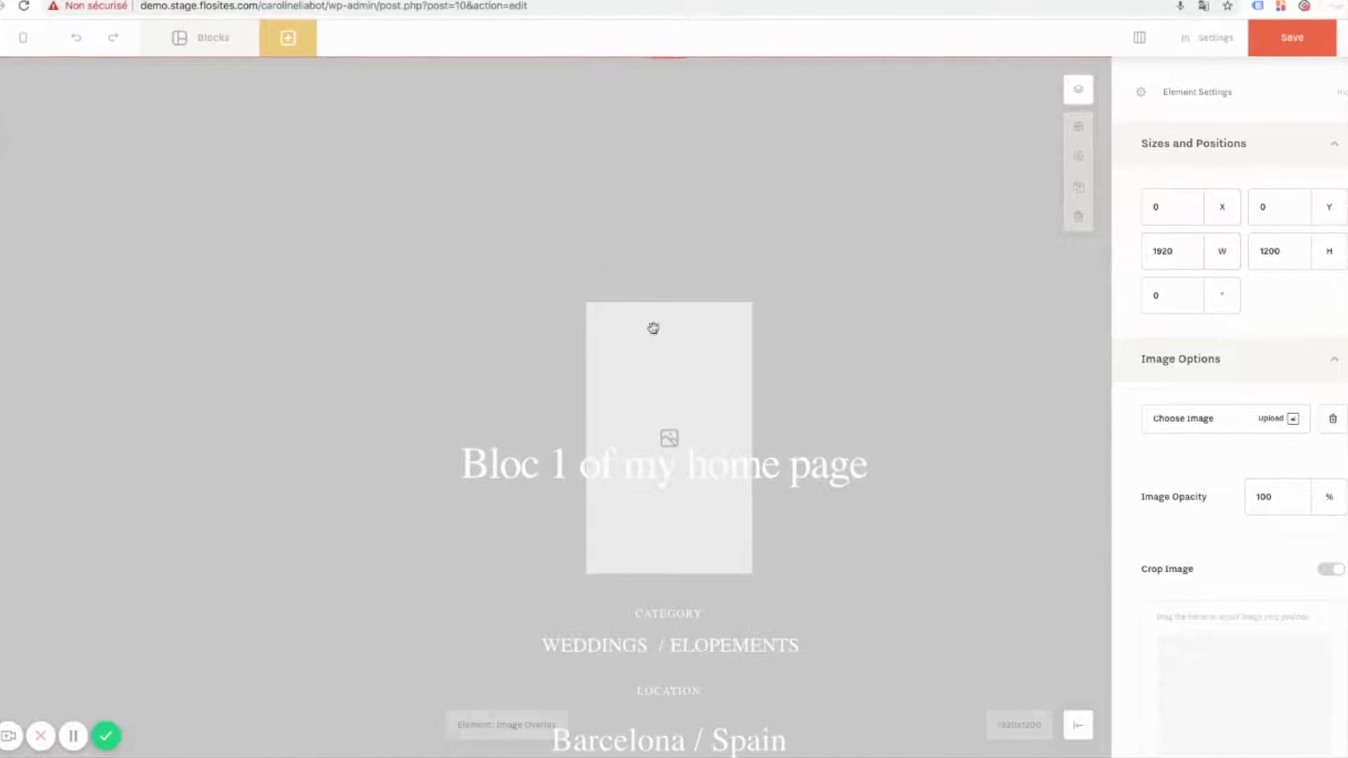
Delete the Category overline and Barcelona / Spain text via Layers, then save the block
click(1081, 92)
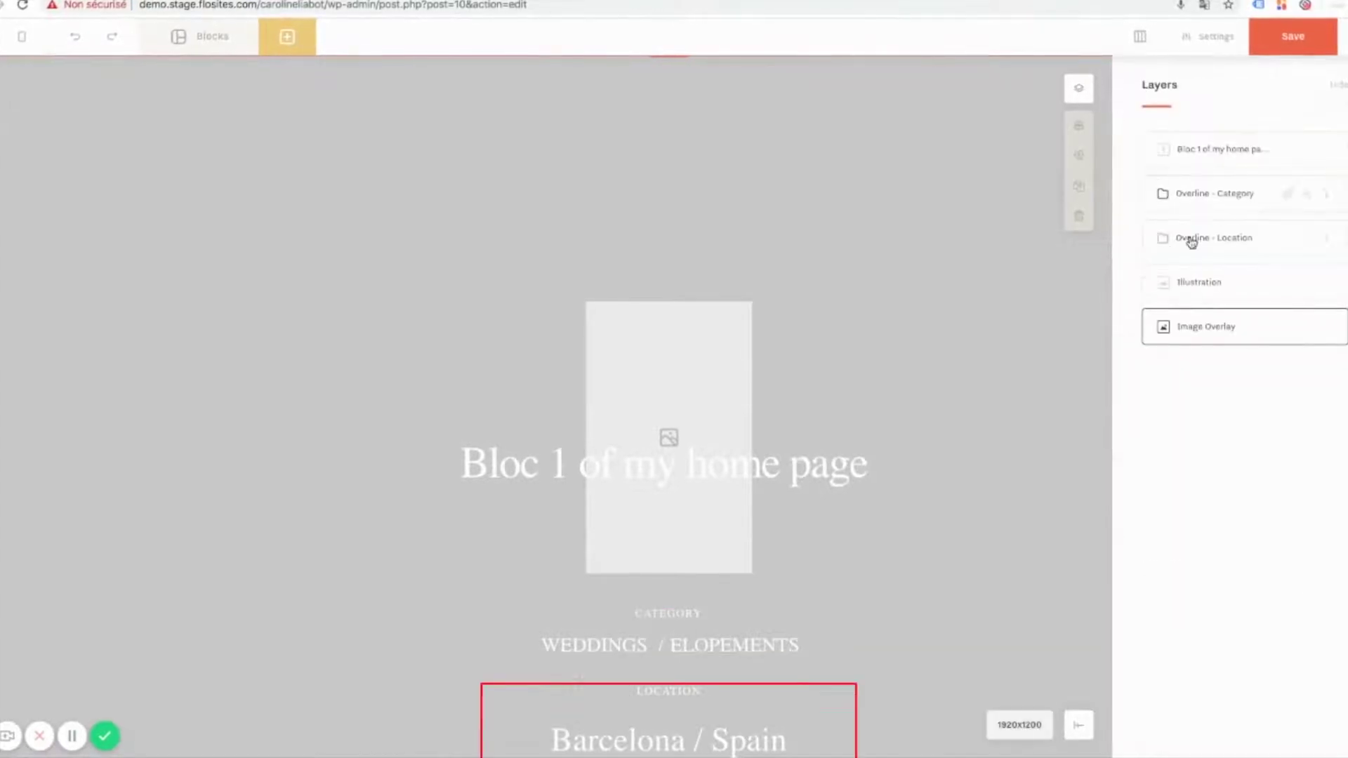
click(1206, 205)
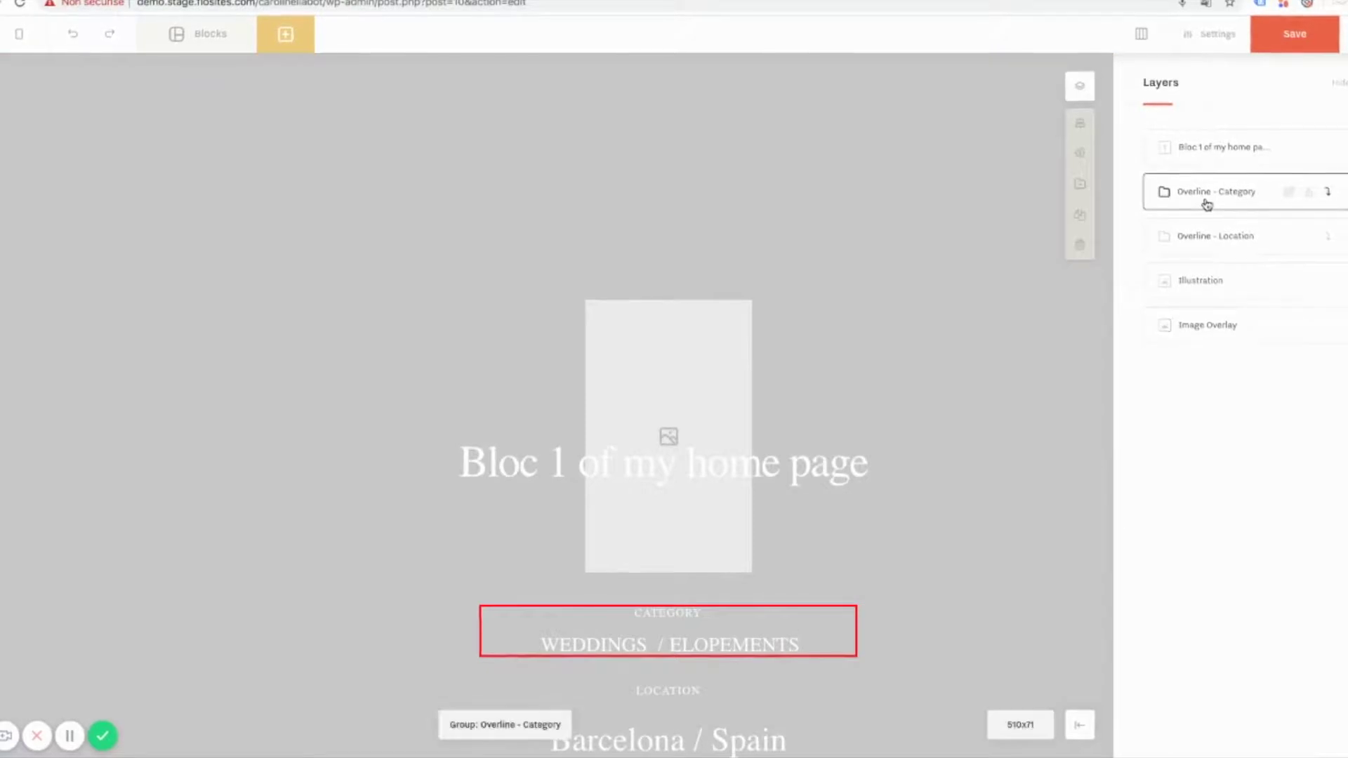
key(Delete)
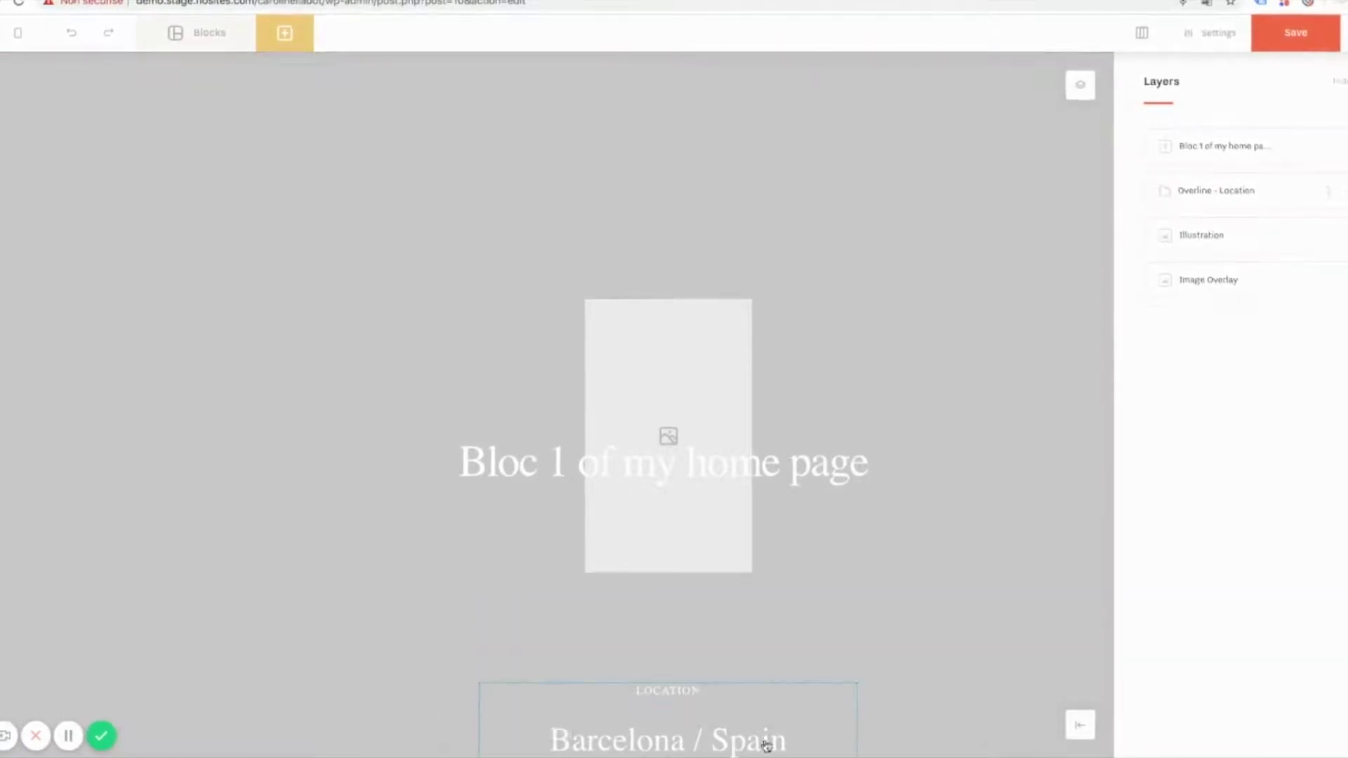
click(733, 741)
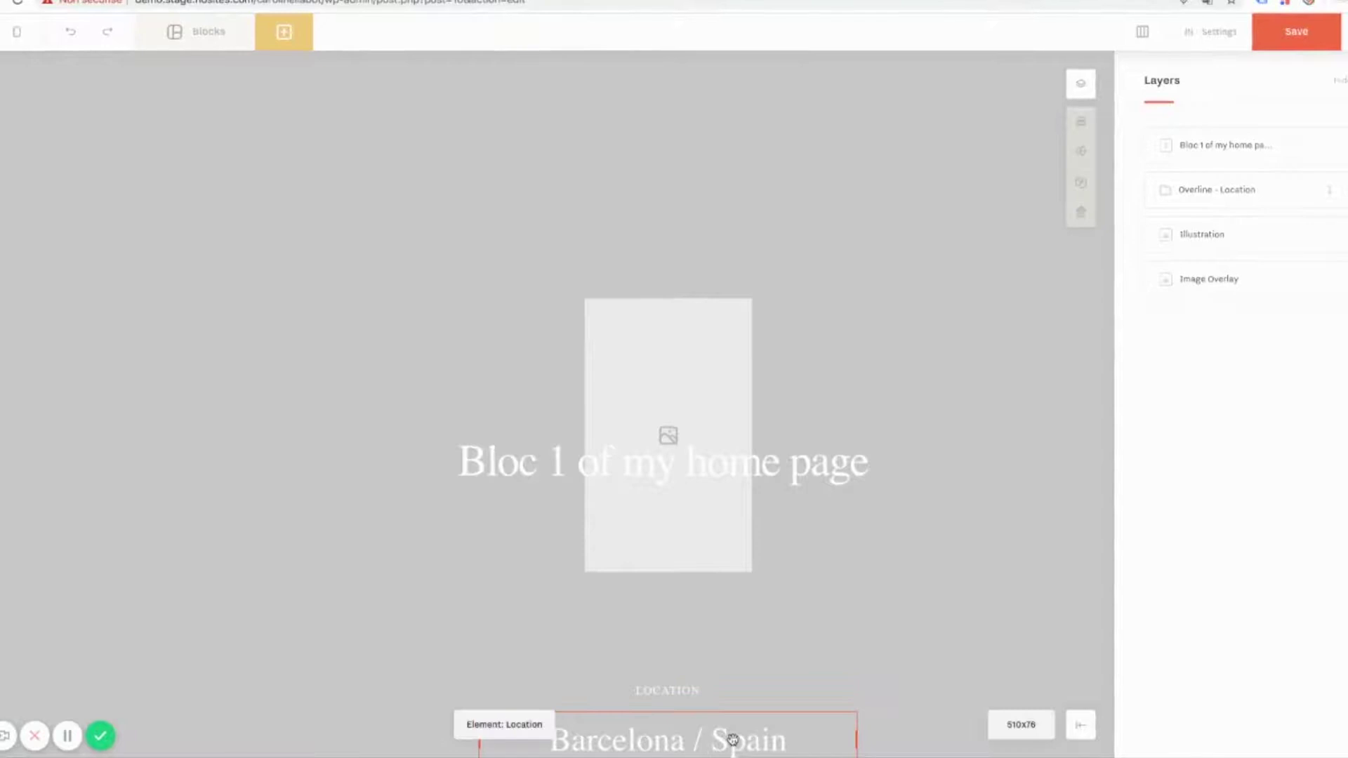
key(Delete)
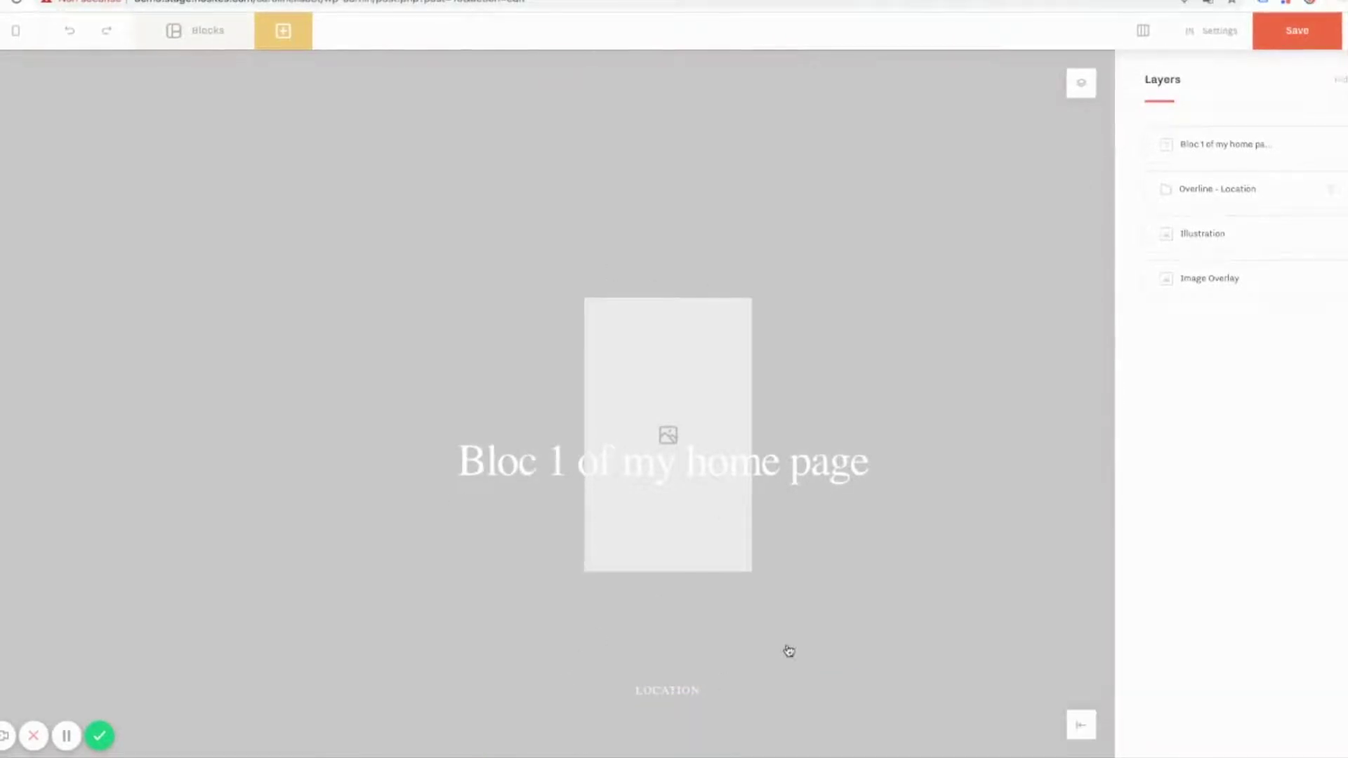
click(681, 689)
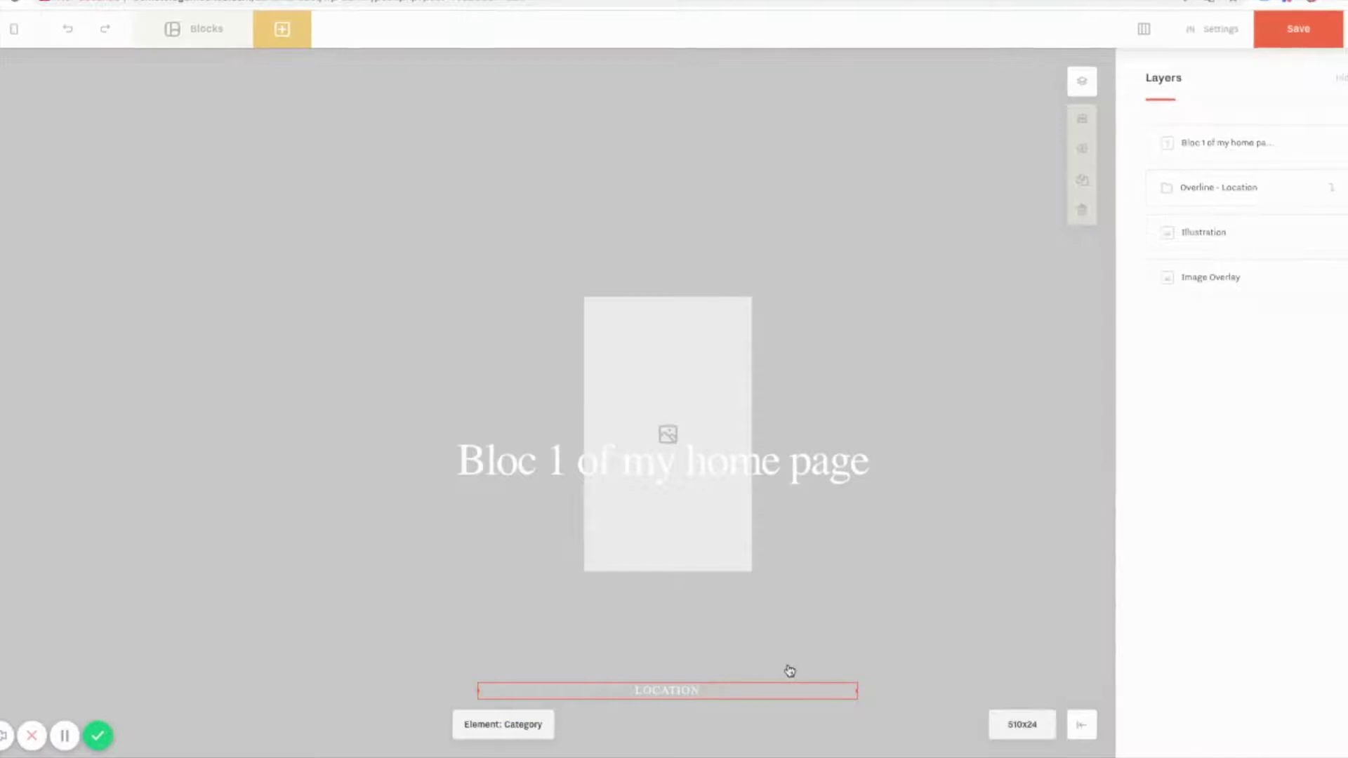
click(1305, 30)
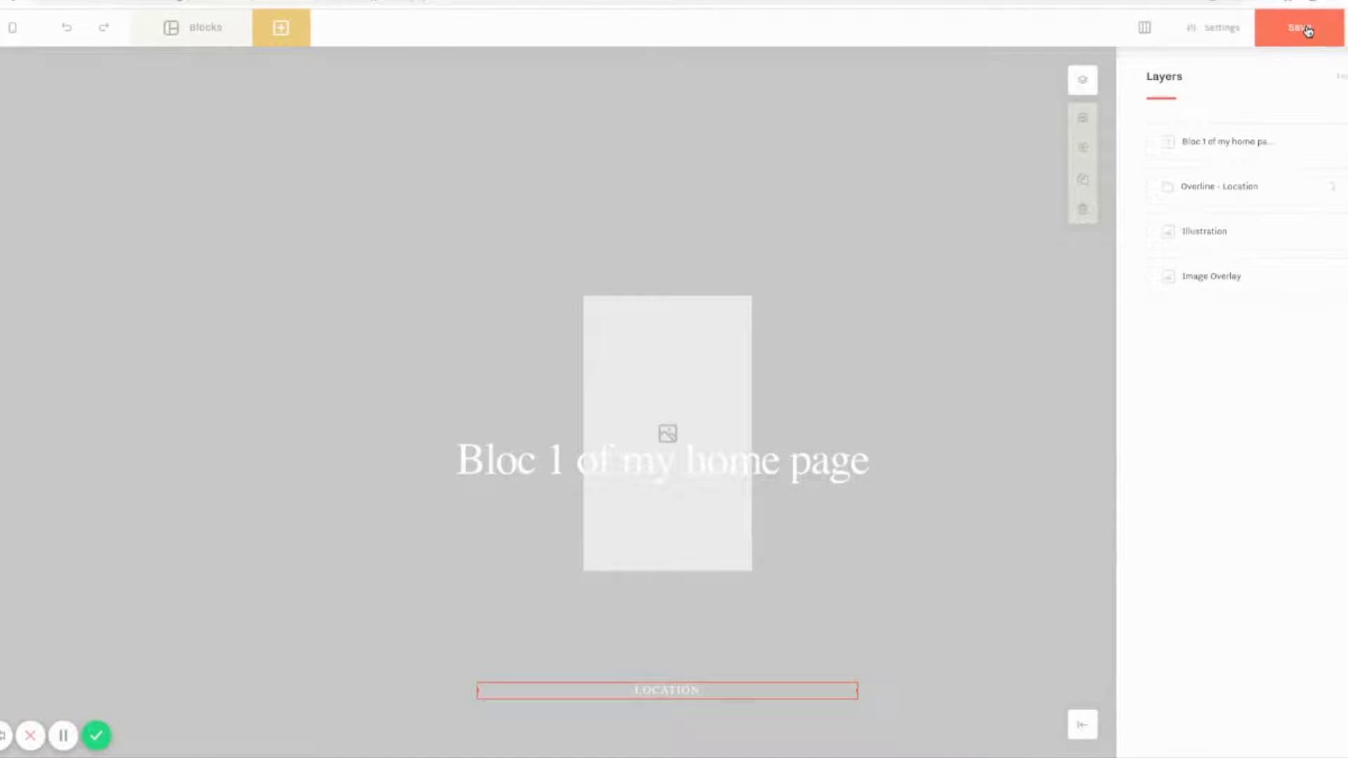
click(1307, 30)
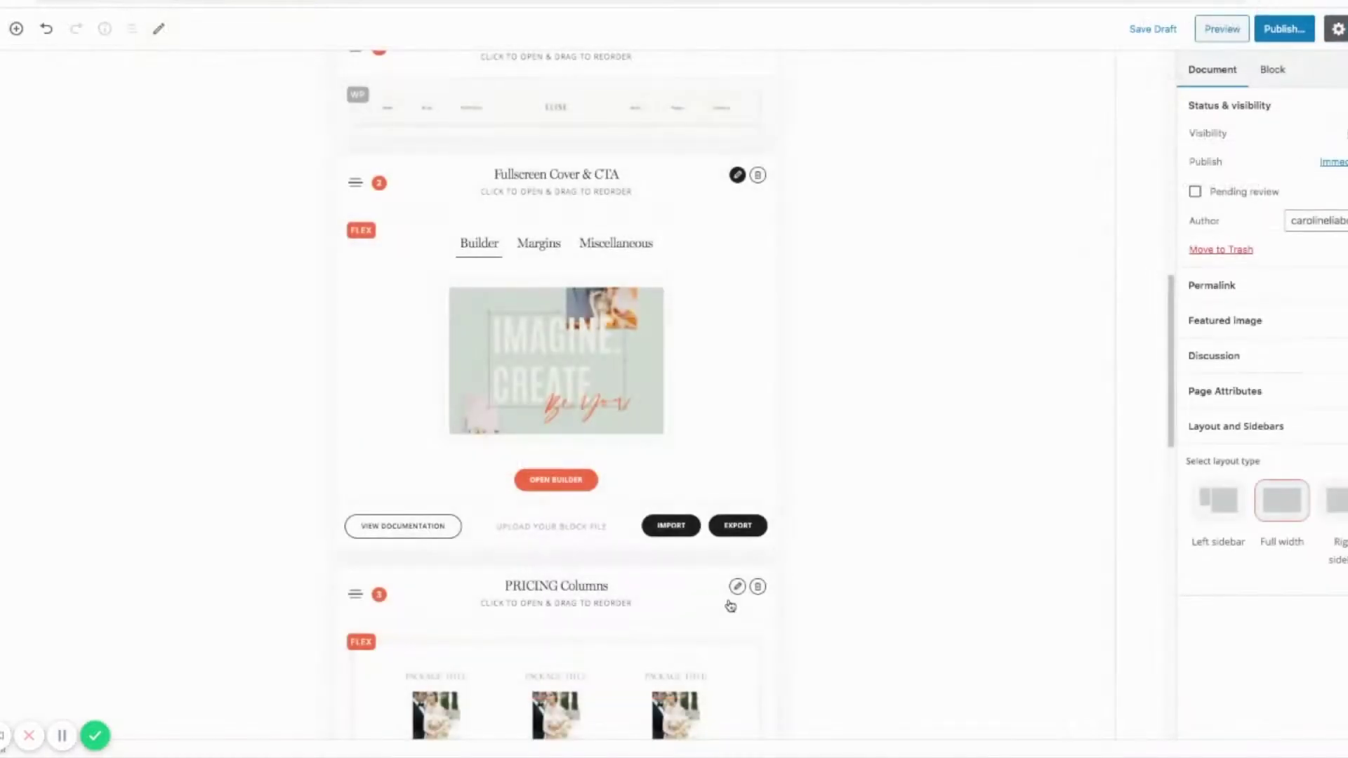
Scroll through the Investment A blocks from Header Placeholder to PRICING Columns
scroll(718, 643, down, 15)
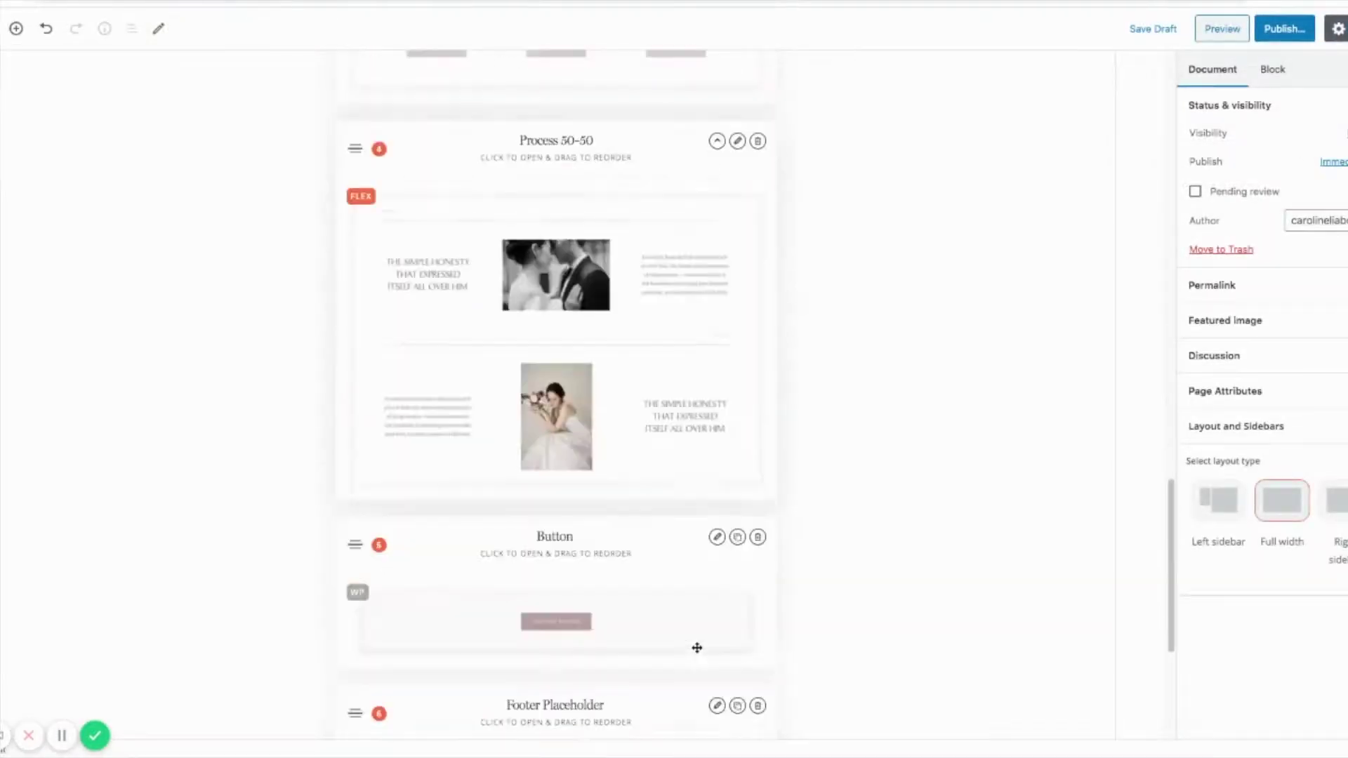
scroll(697, 652, up, 20)
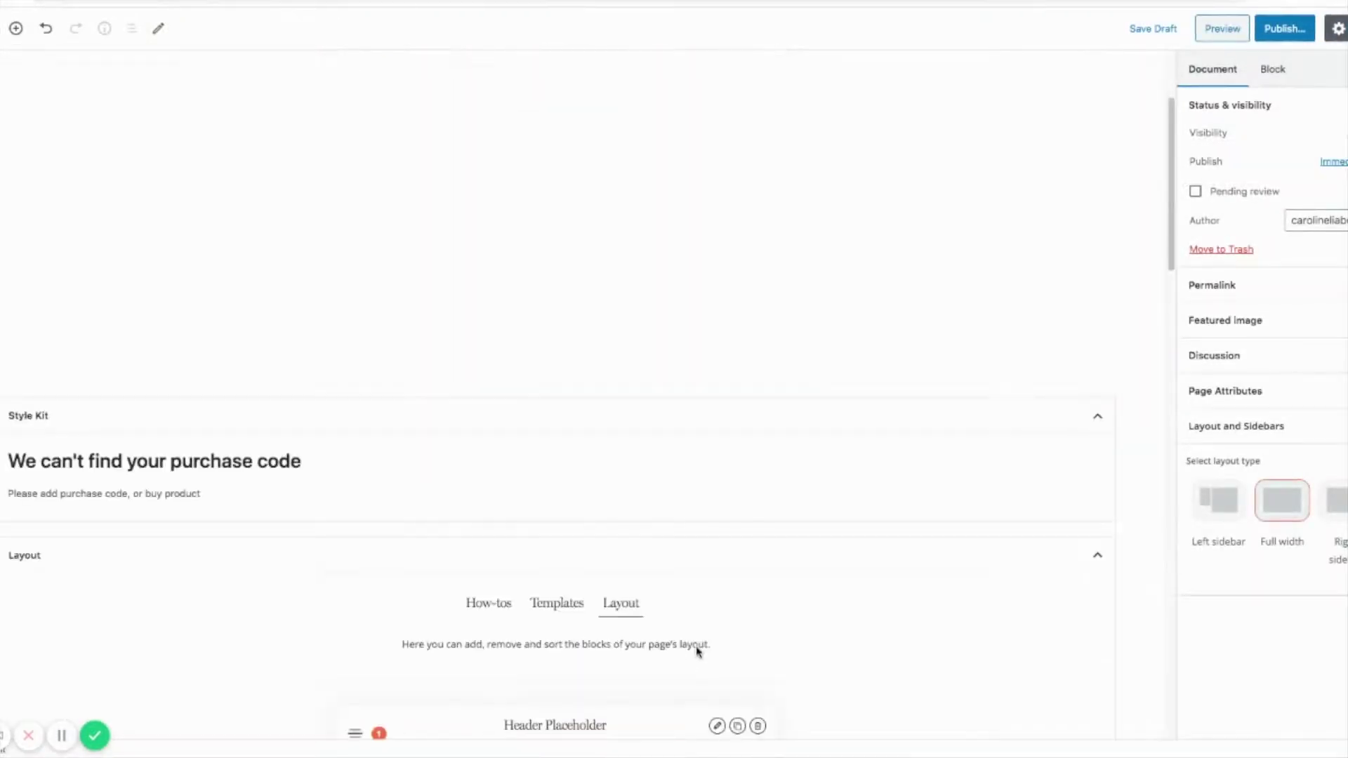
scroll(697, 647, down, 6)
scroll(697, 646, down, 3)
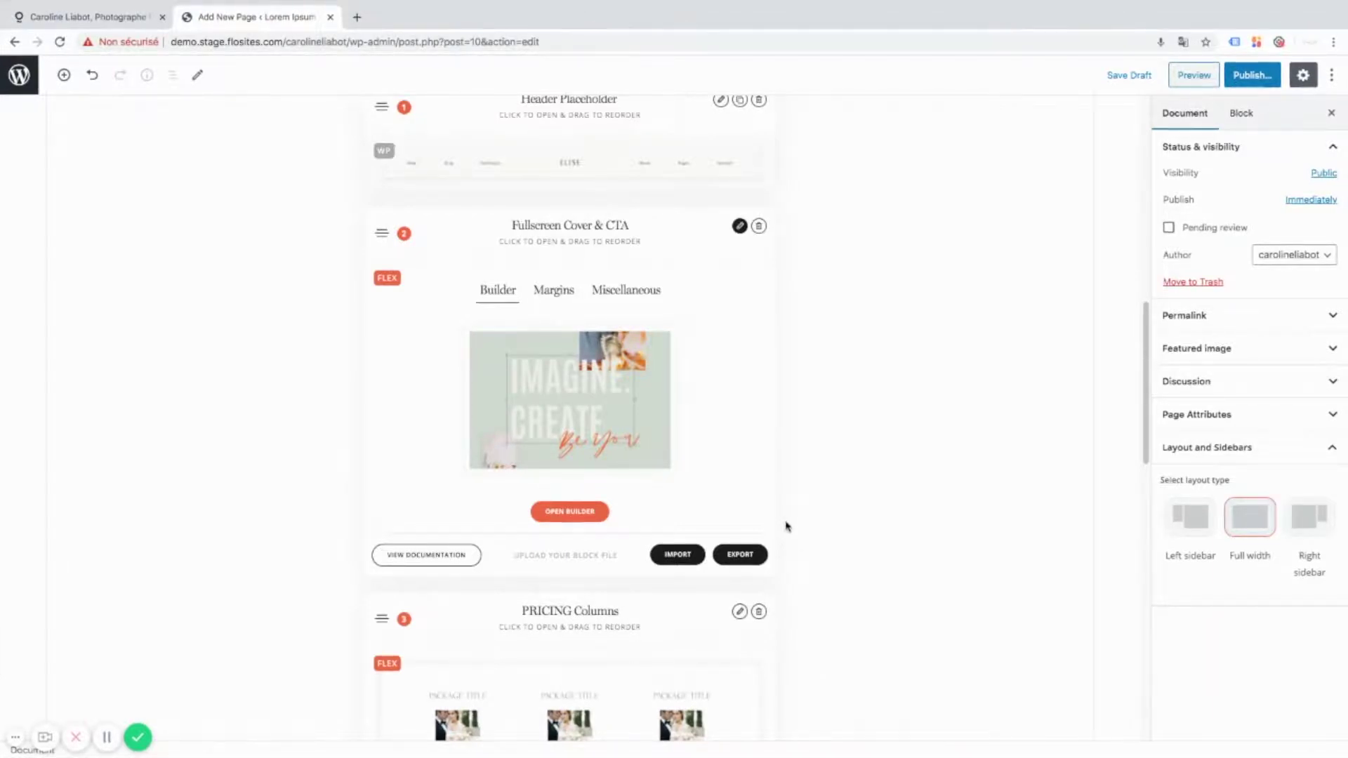
Rename the Fullscreen Cover & CTA block to 'Bloc 1 Home page' and expand its builder options
click(557, 225)
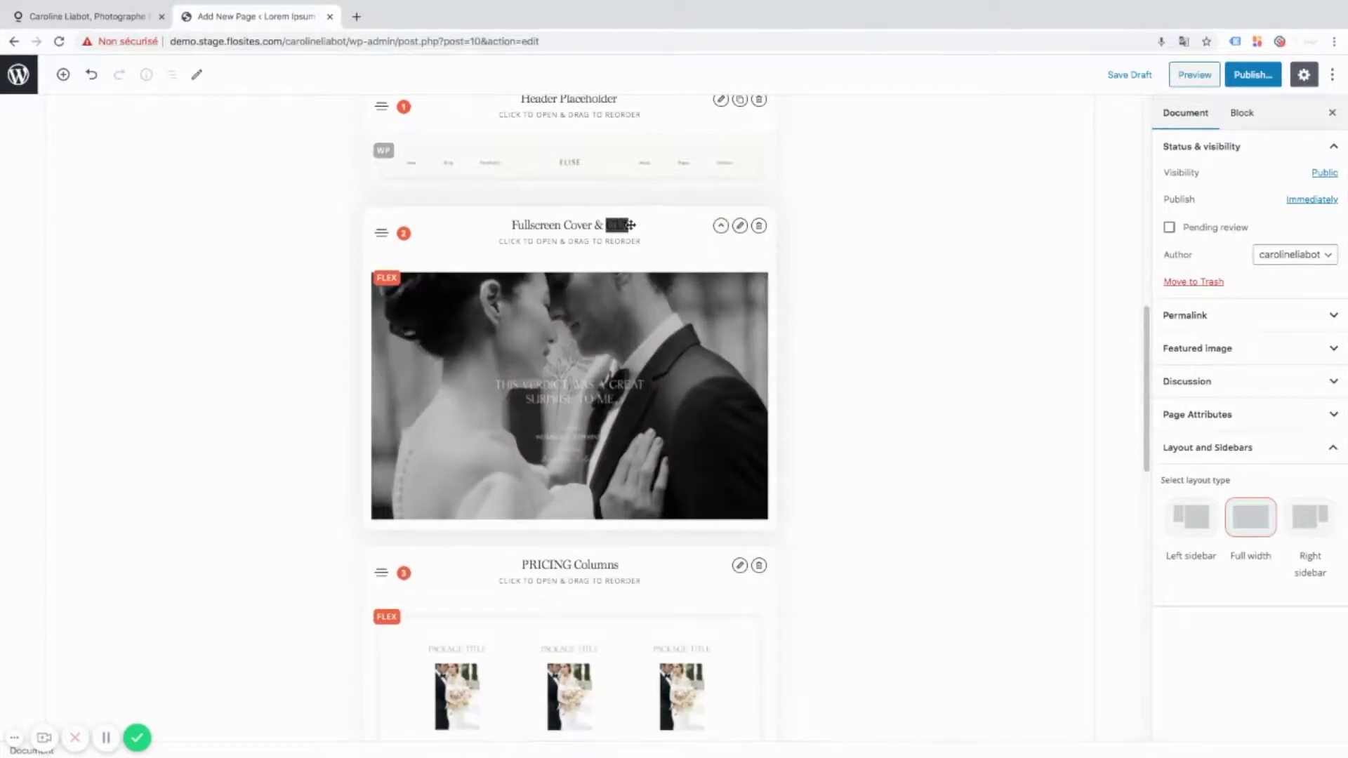
click(631, 225)
drag(513, 224, 650, 222)
text(Bloc)
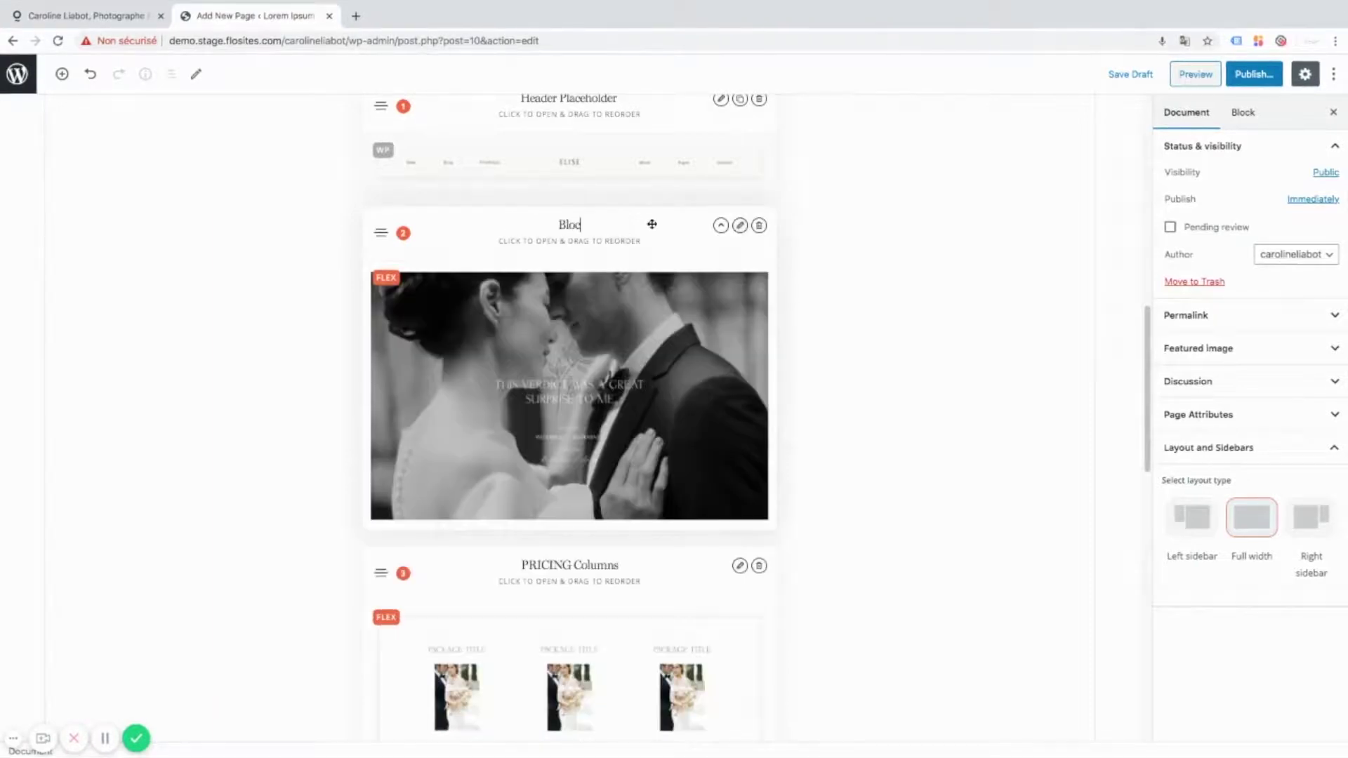
text( 1 Home page)
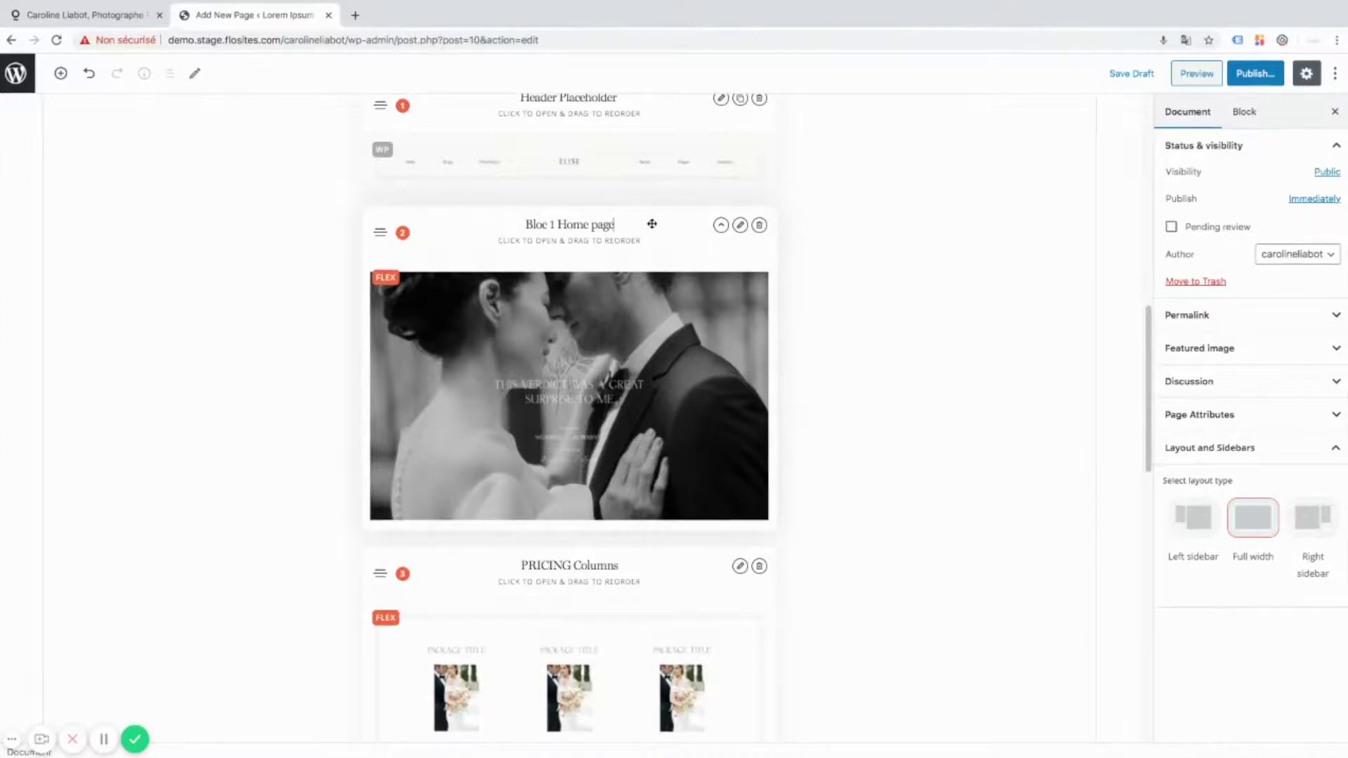
click(724, 295)
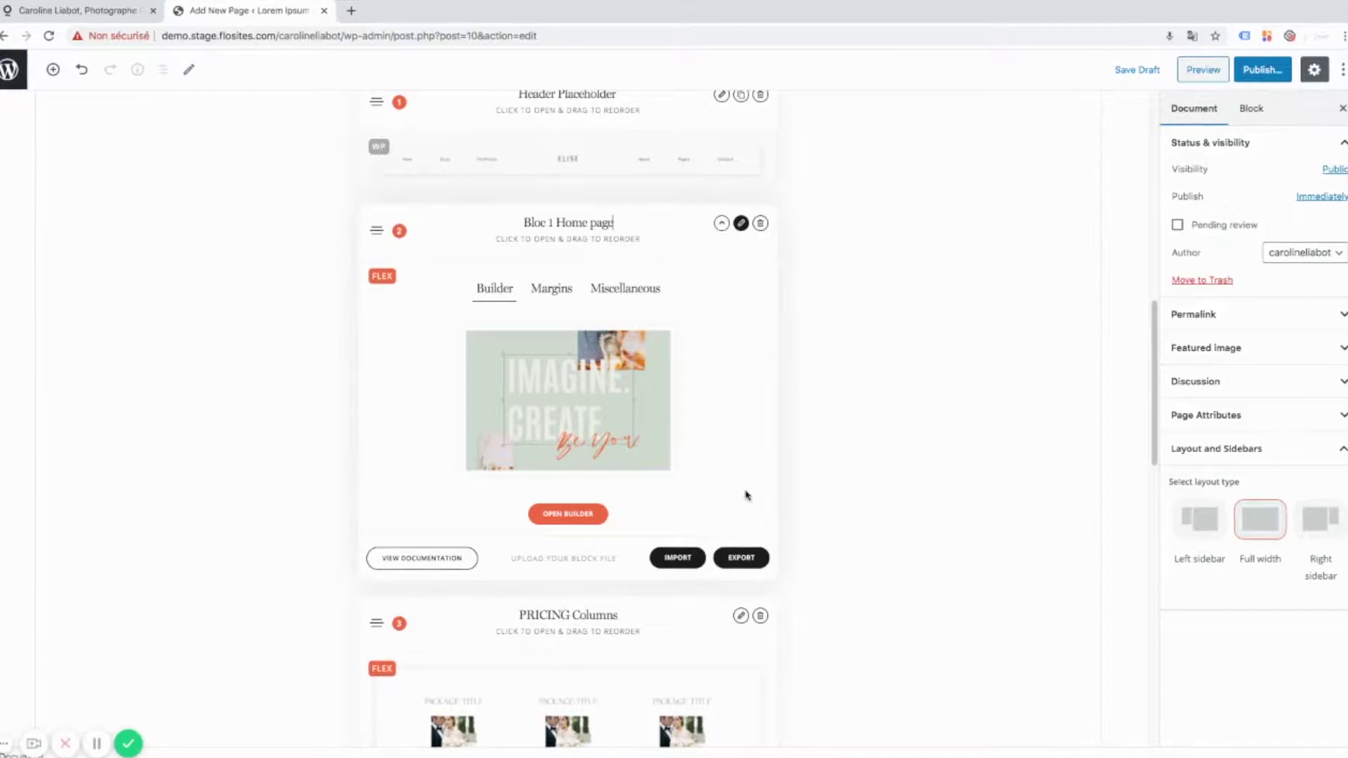
Launch the Flothemes visual builder and scroll to the three $2.000 Package Title pricing columns
click(740, 223)
scroll(616, 495, down, 3)
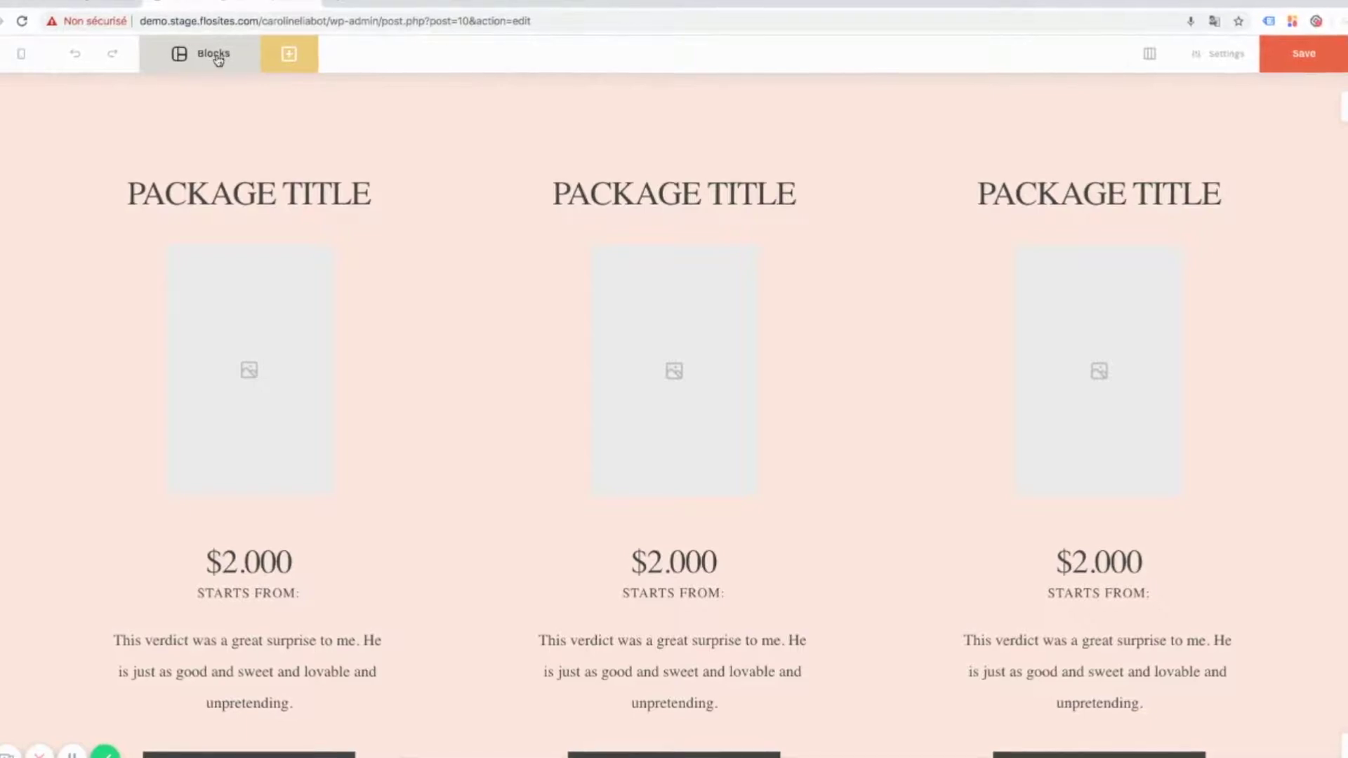
Open the Blocks template library and browse the Covers templates
click(218, 60)
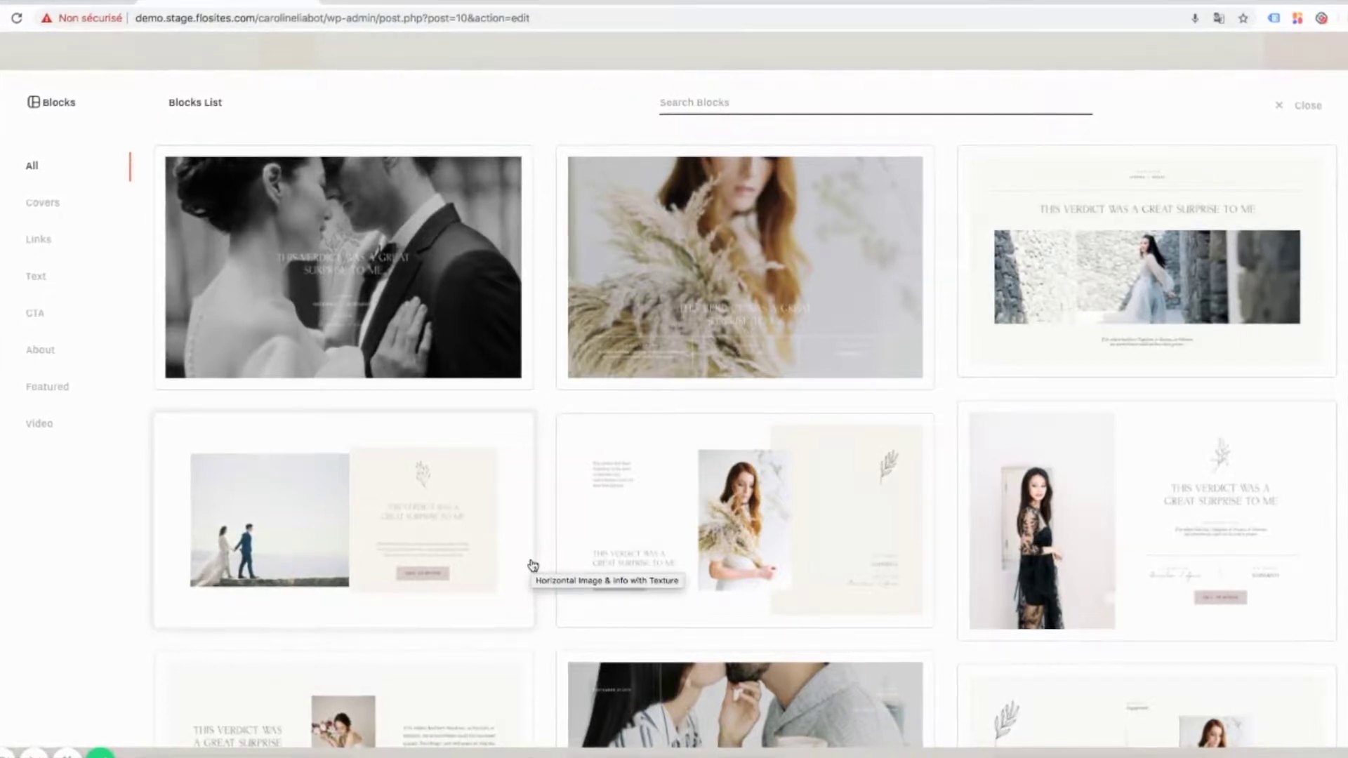
scroll(788, 540, down, 3)
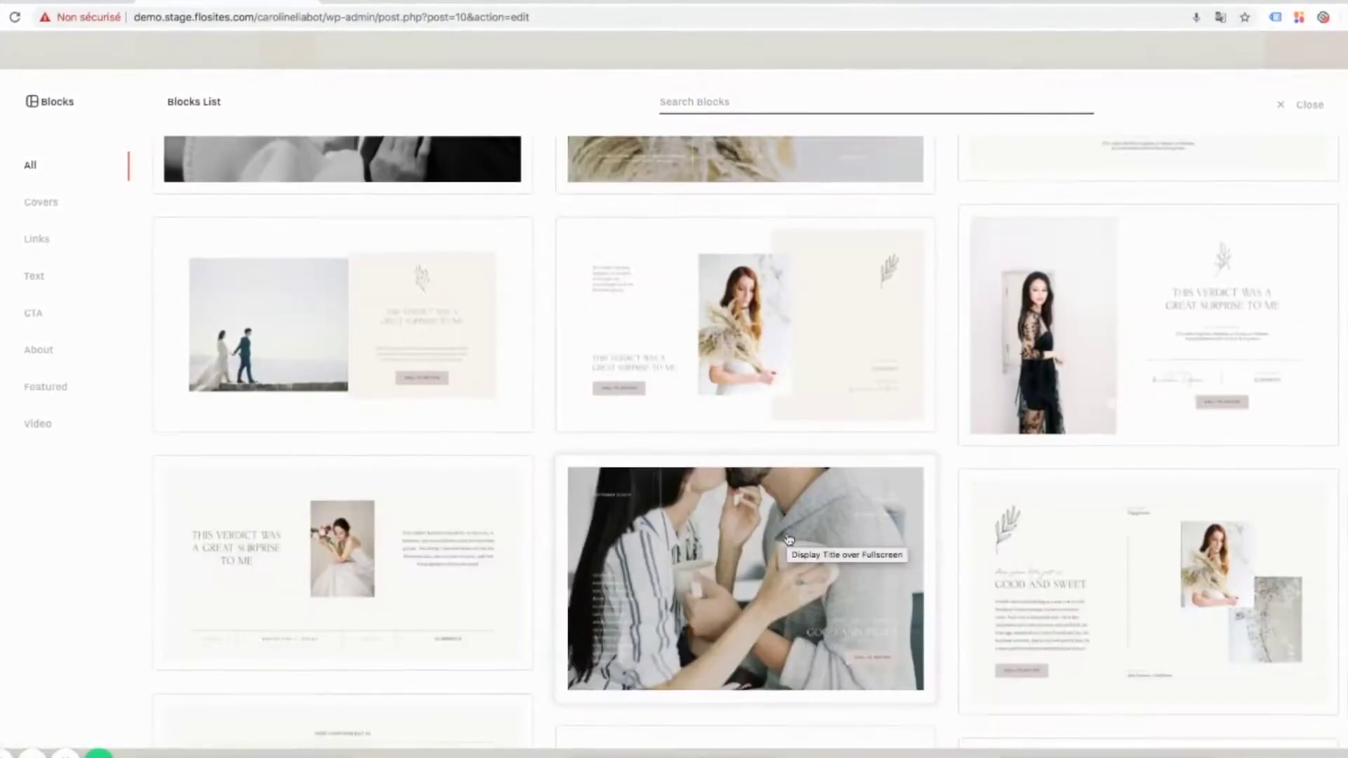
scroll(789, 541, down, 3)
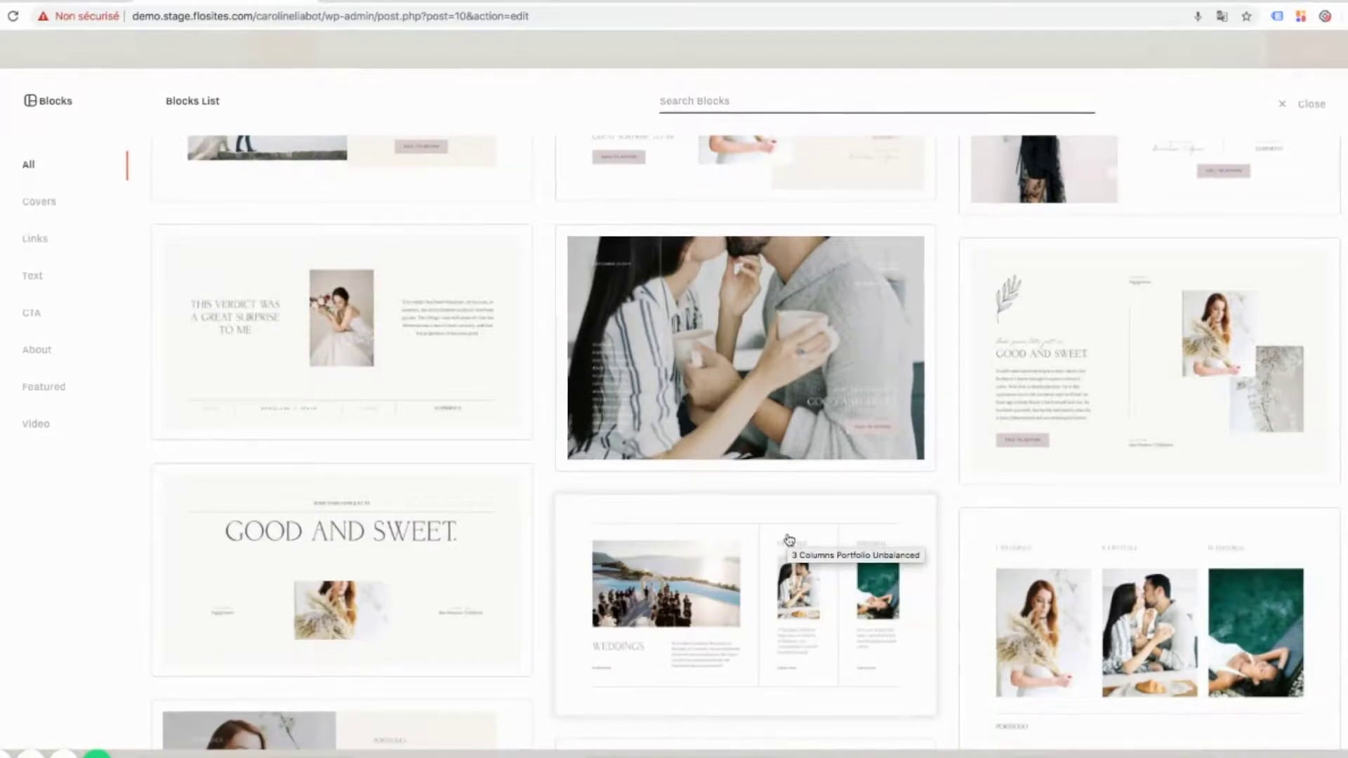
scroll(789, 541, down, 4)
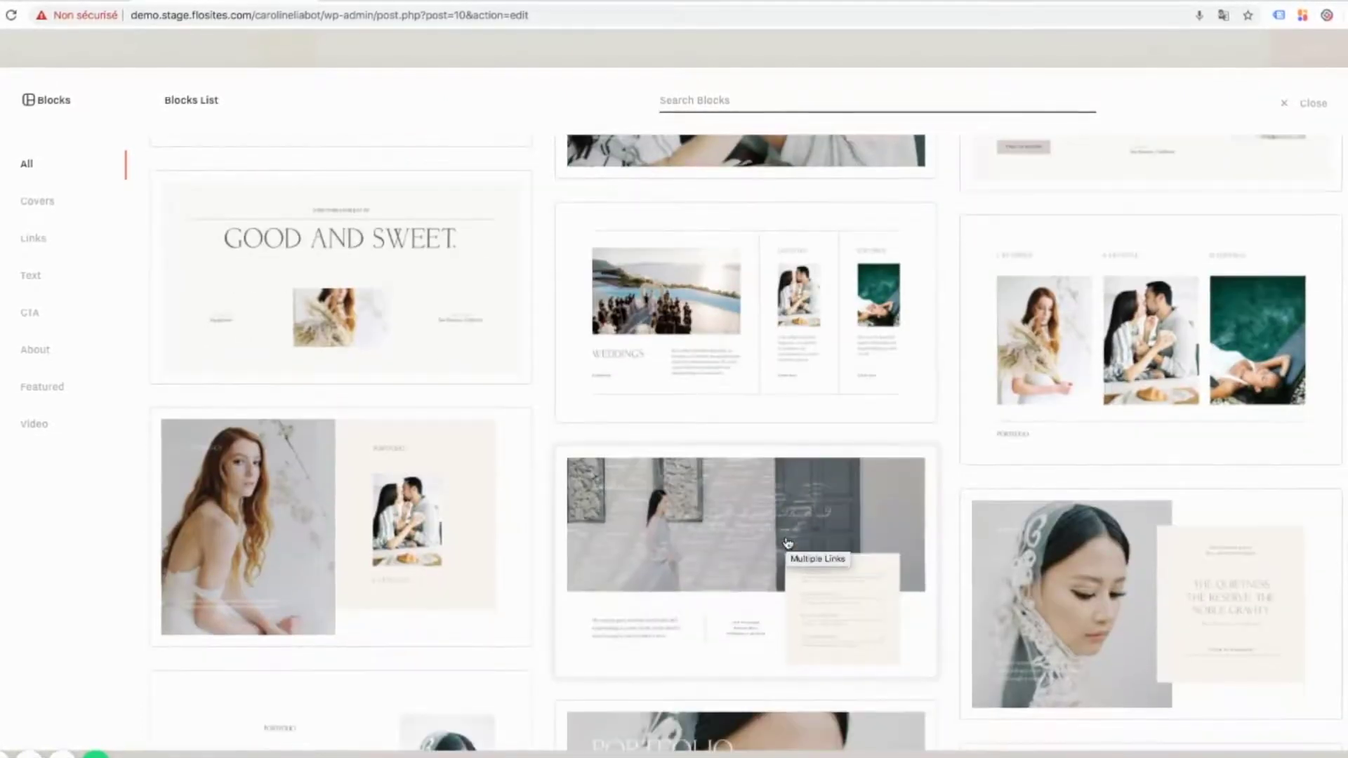
scroll(789, 543, down, 6)
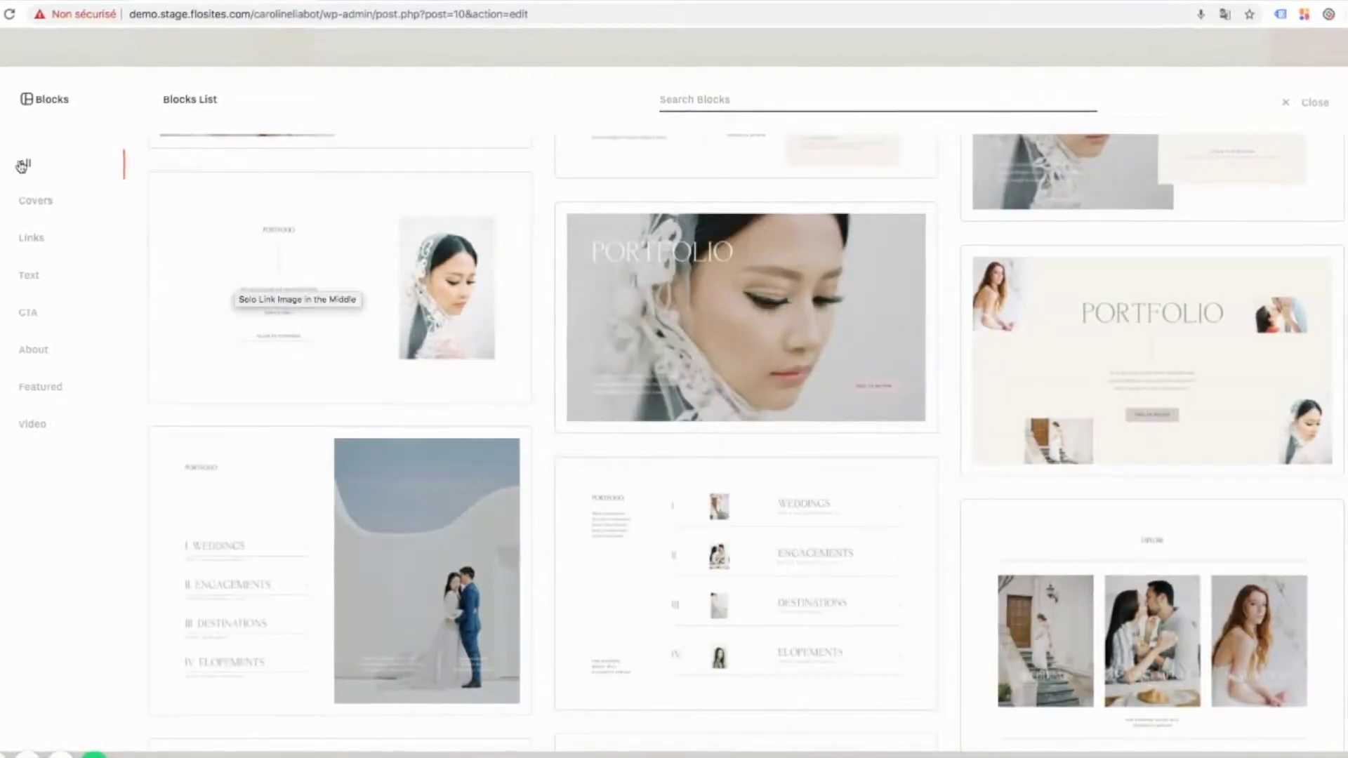
click(35, 200)
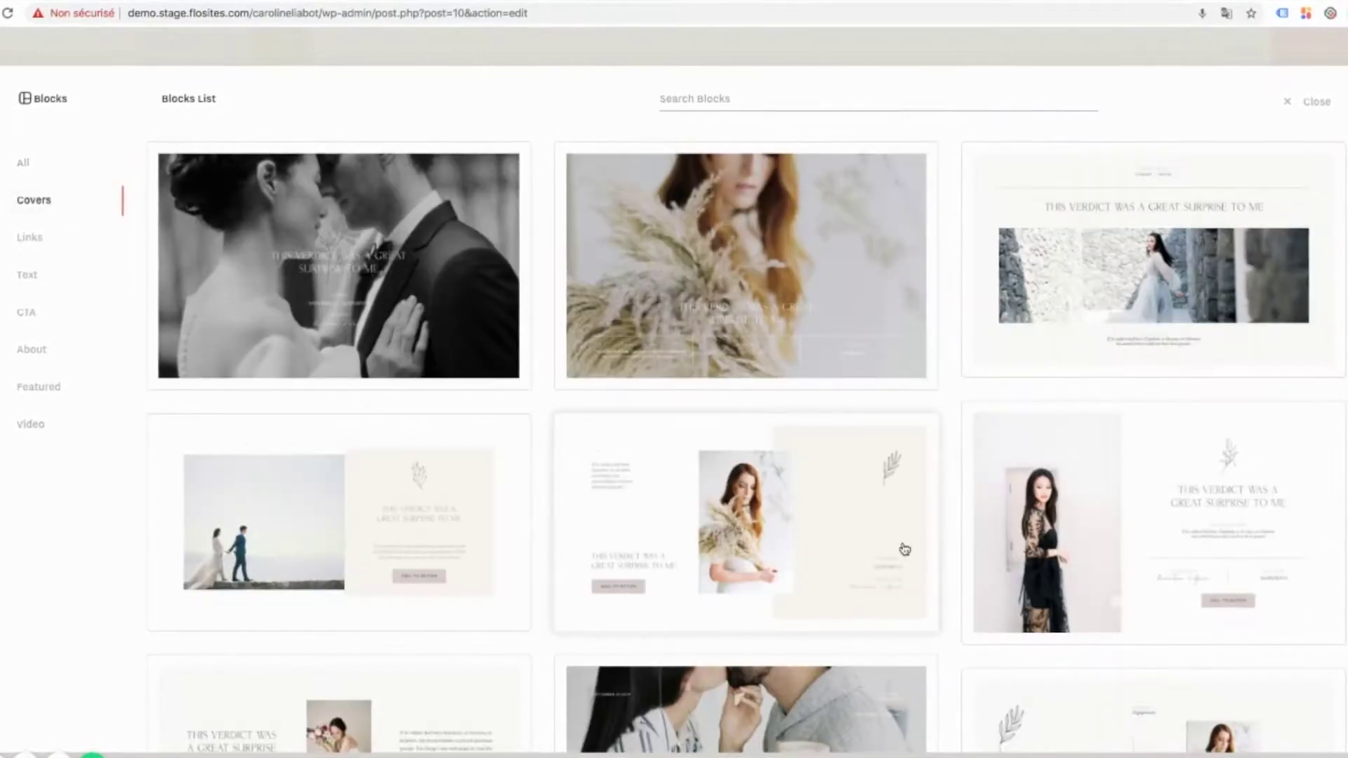
scroll(905, 549, down, 5)
scroll(904, 553, up, 5)
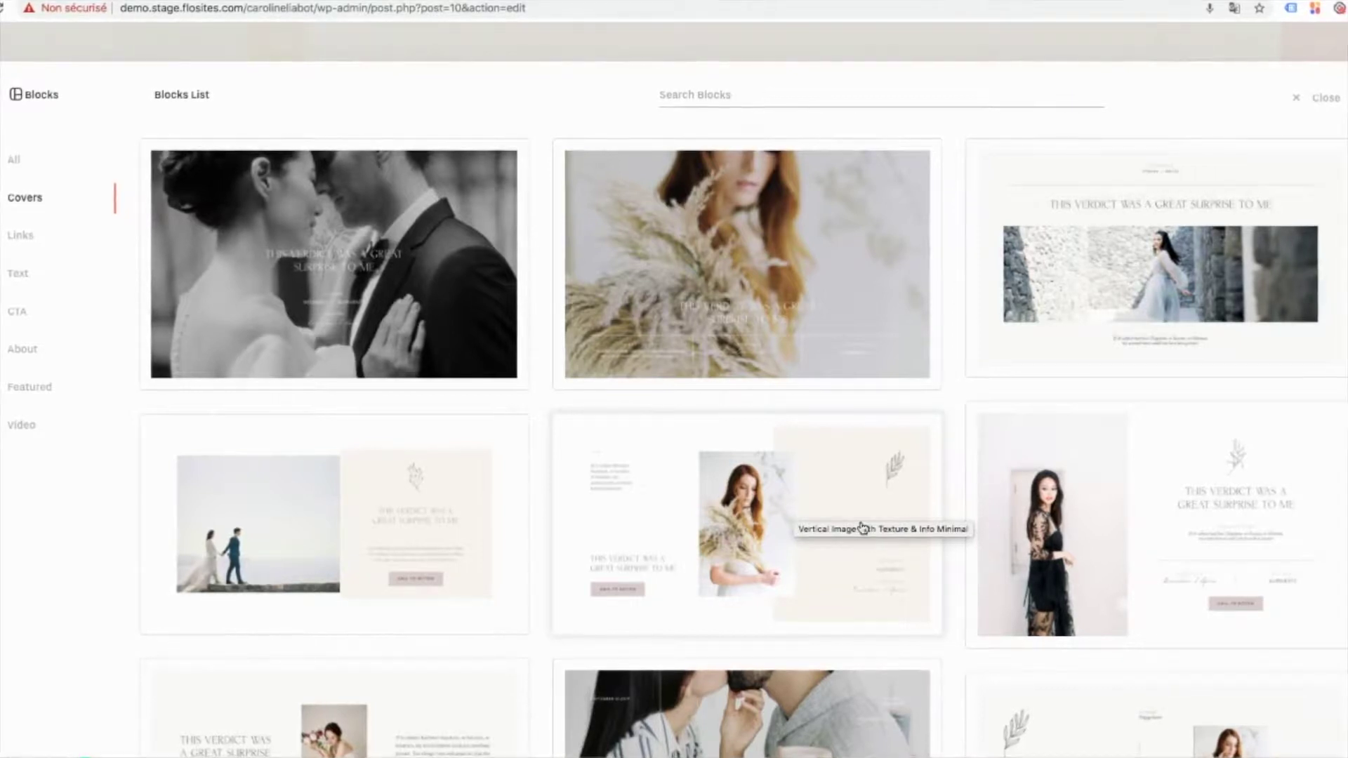
scroll(862, 528, down, 3)
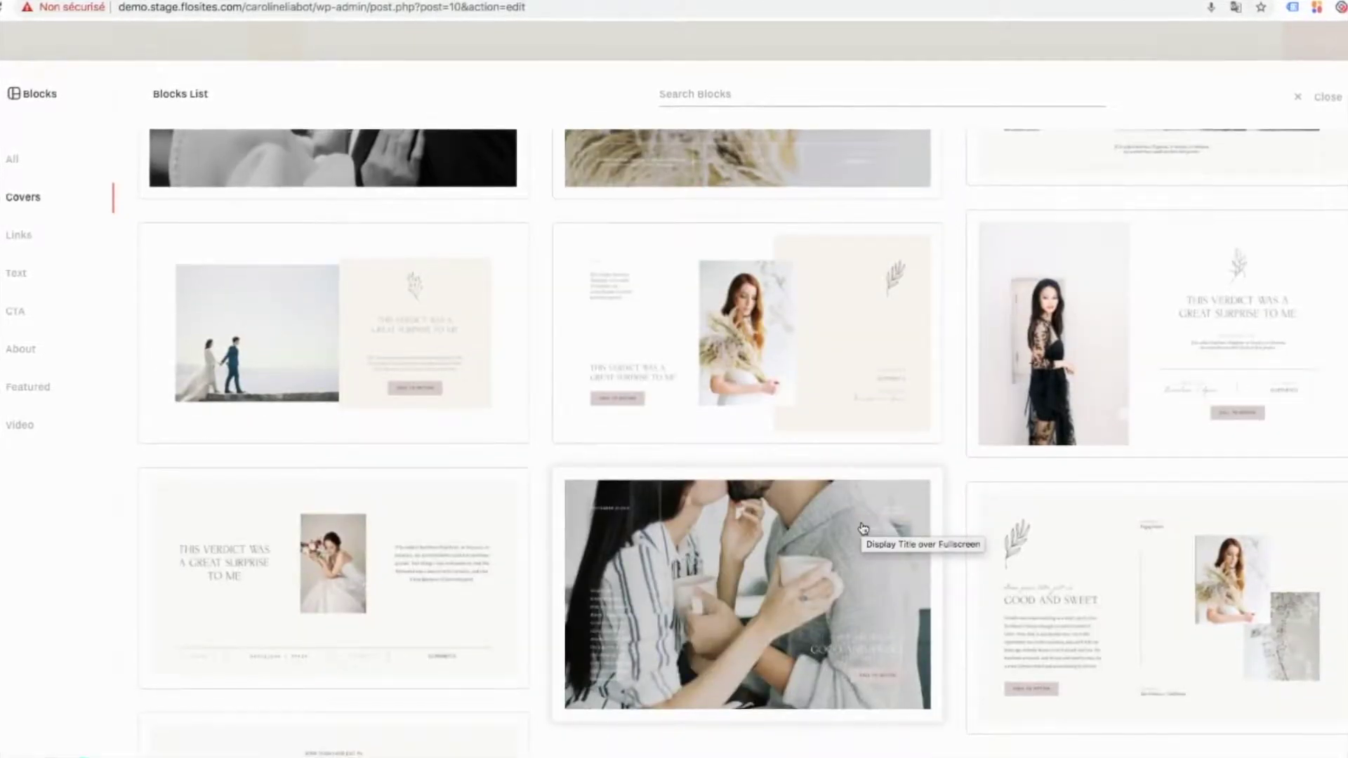
scroll(863, 528, down, 3)
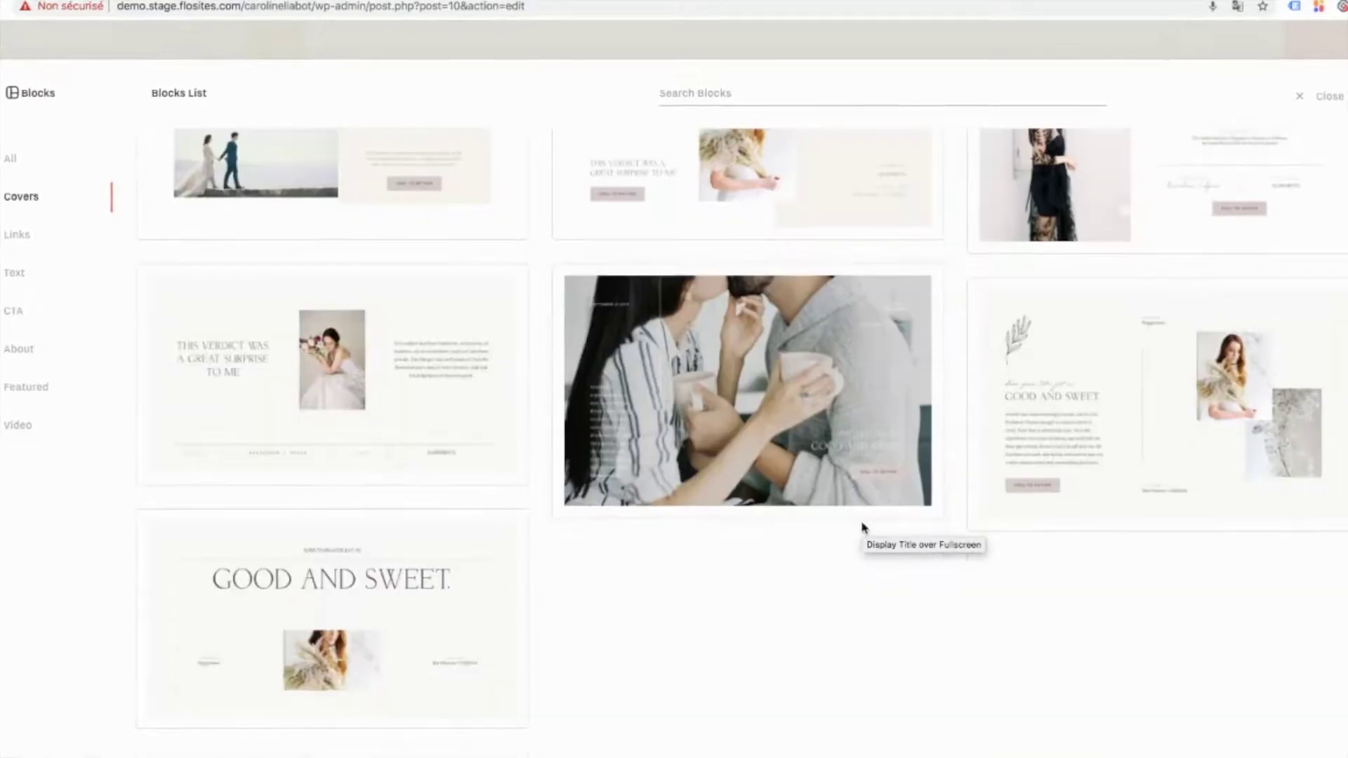
scroll(418, 554, up, 1)
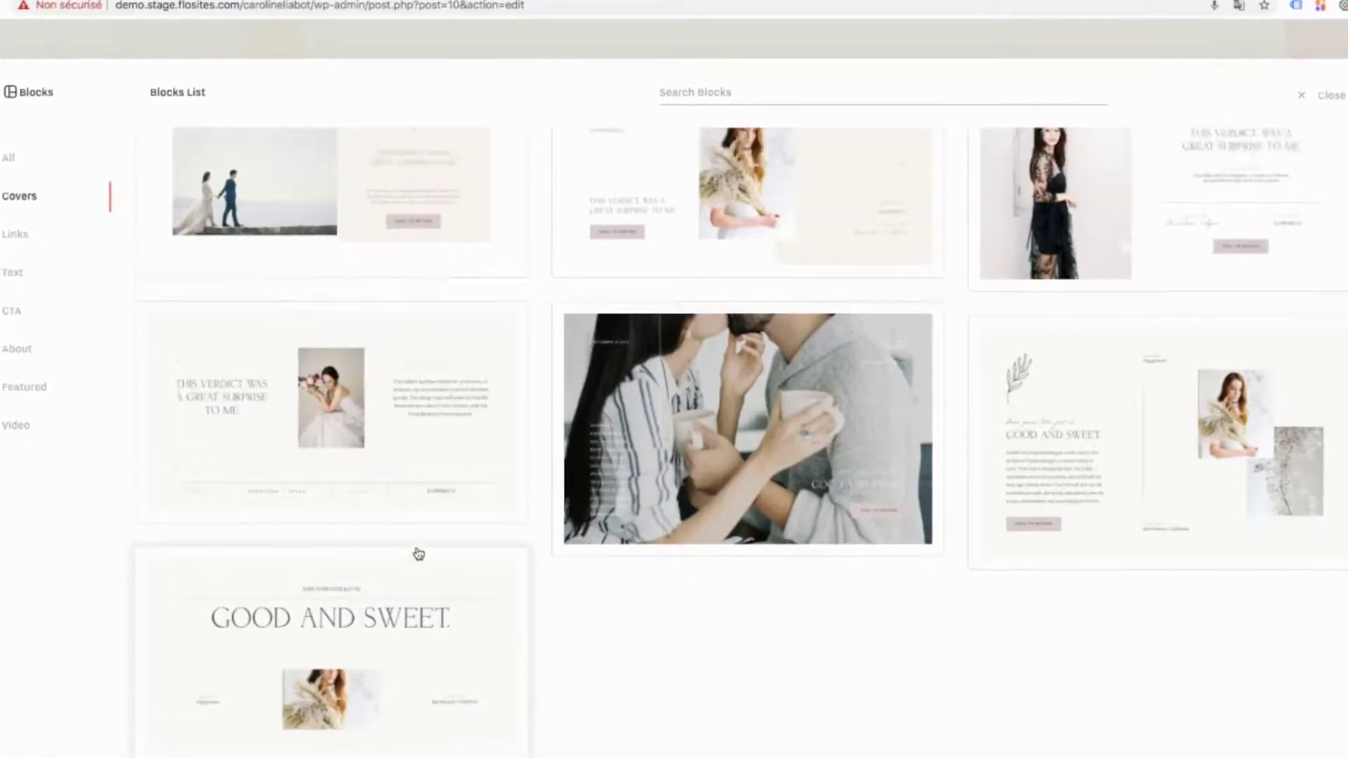
scroll(418, 552, up, 5)
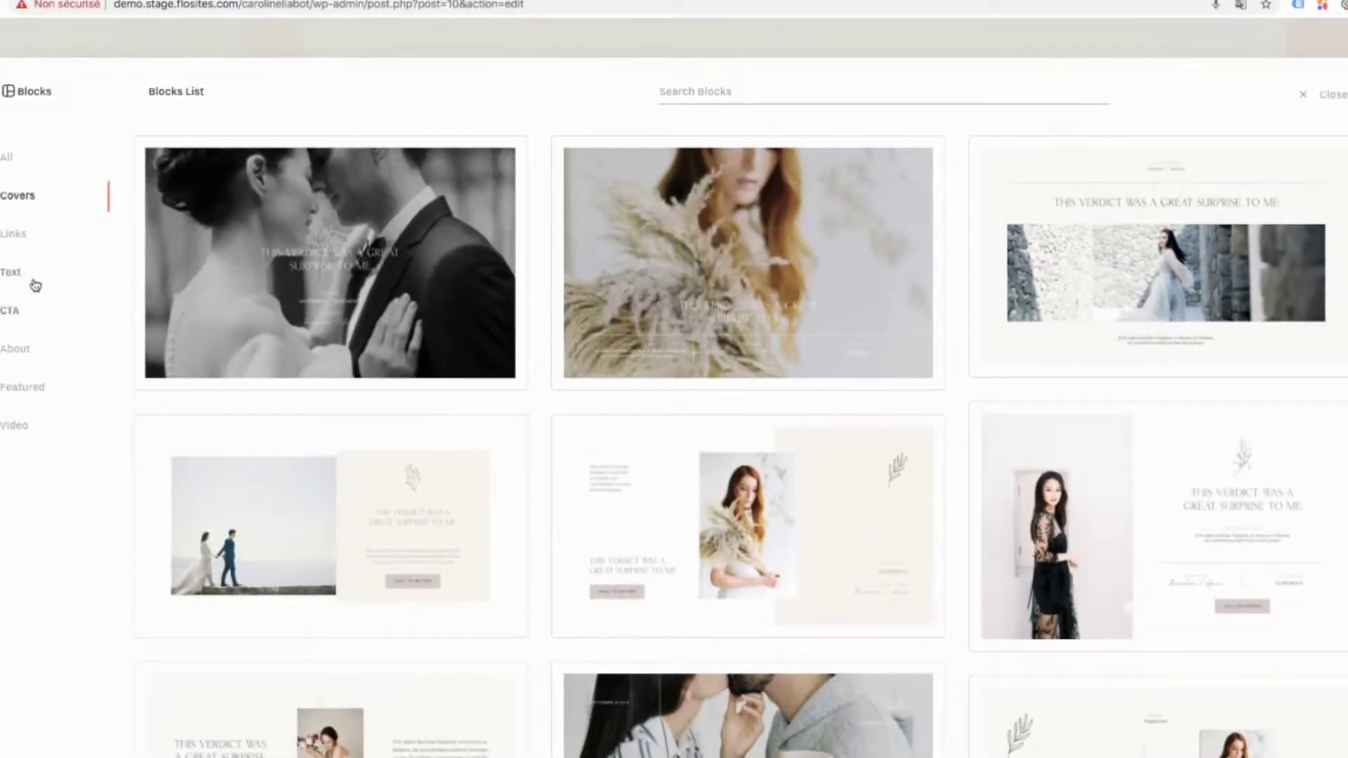
Look through the Text and About templates, then apply the Solo Fullscreen About block
click(33, 283)
scroll(857, 516, down, 8)
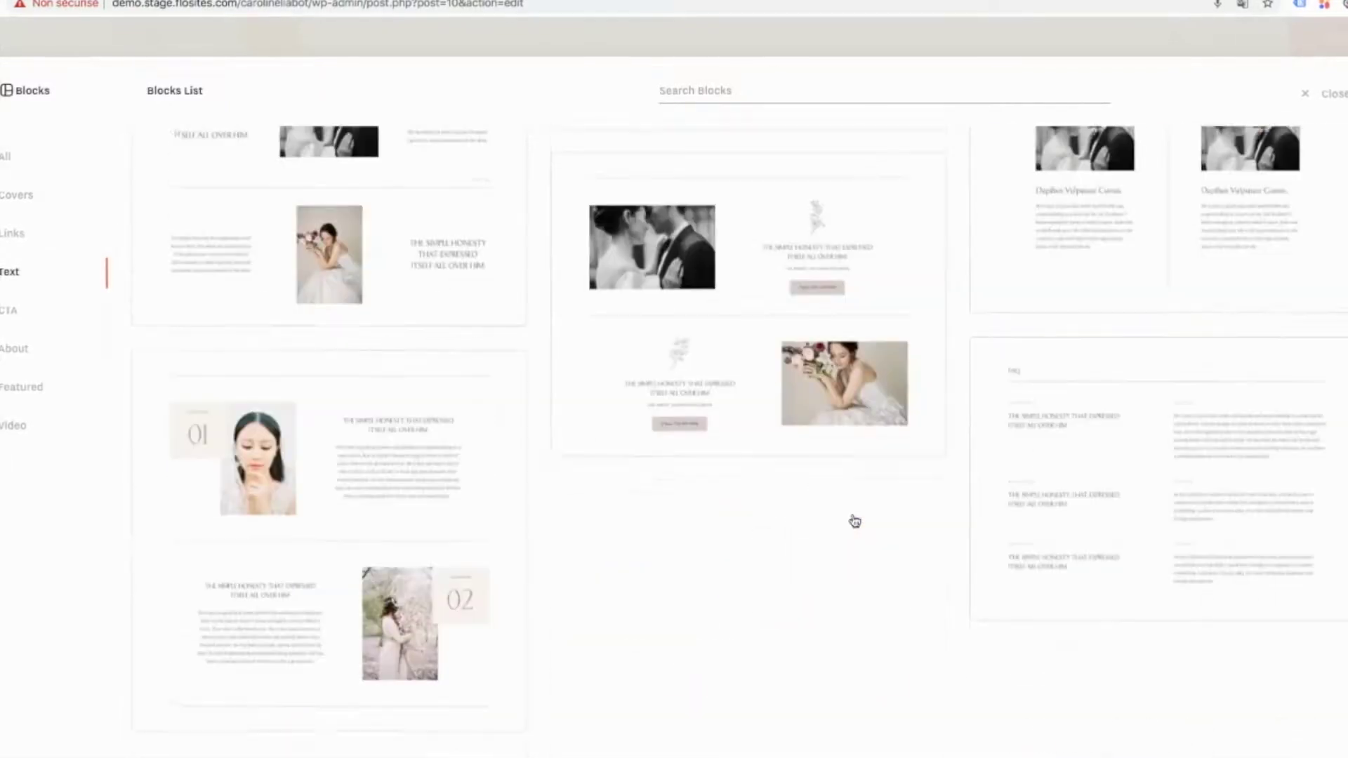
scroll(854, 521, down, 4)
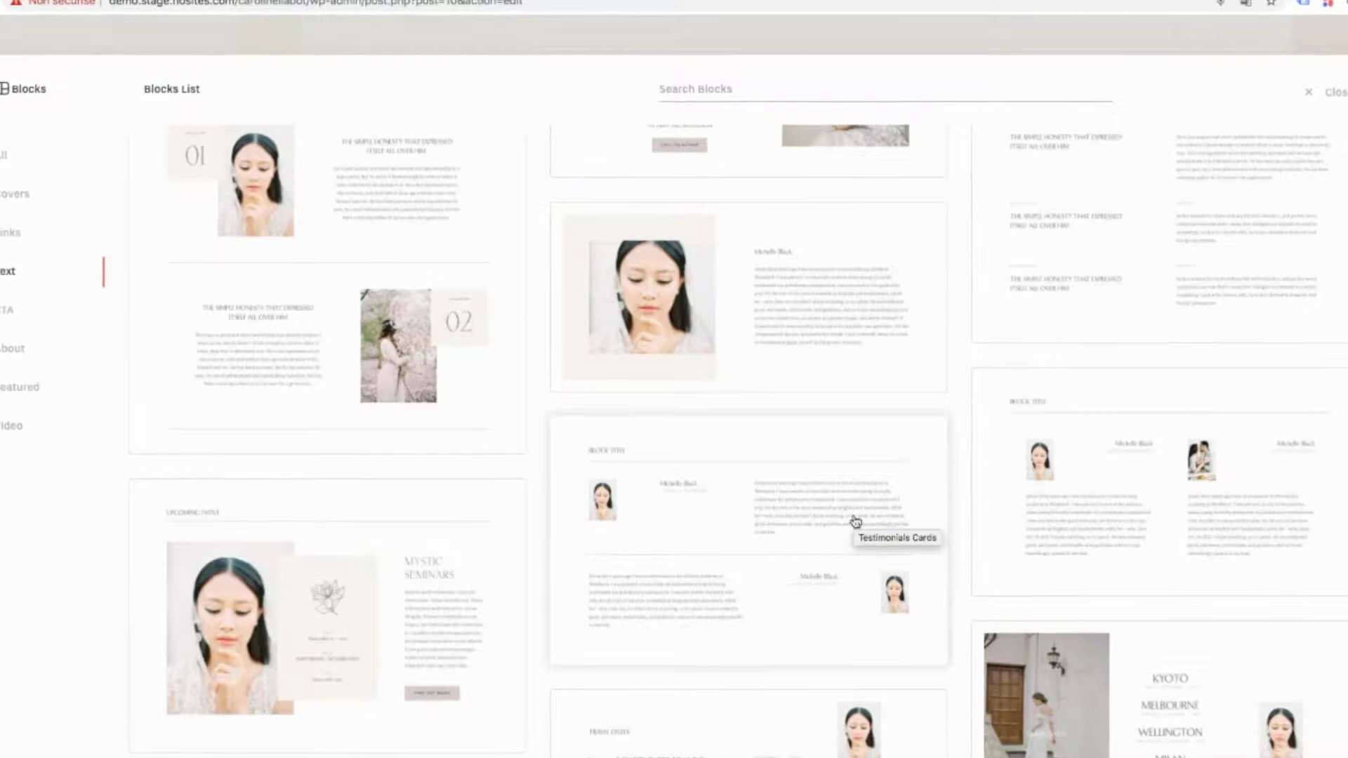
scroll(855, 522, down, 5)
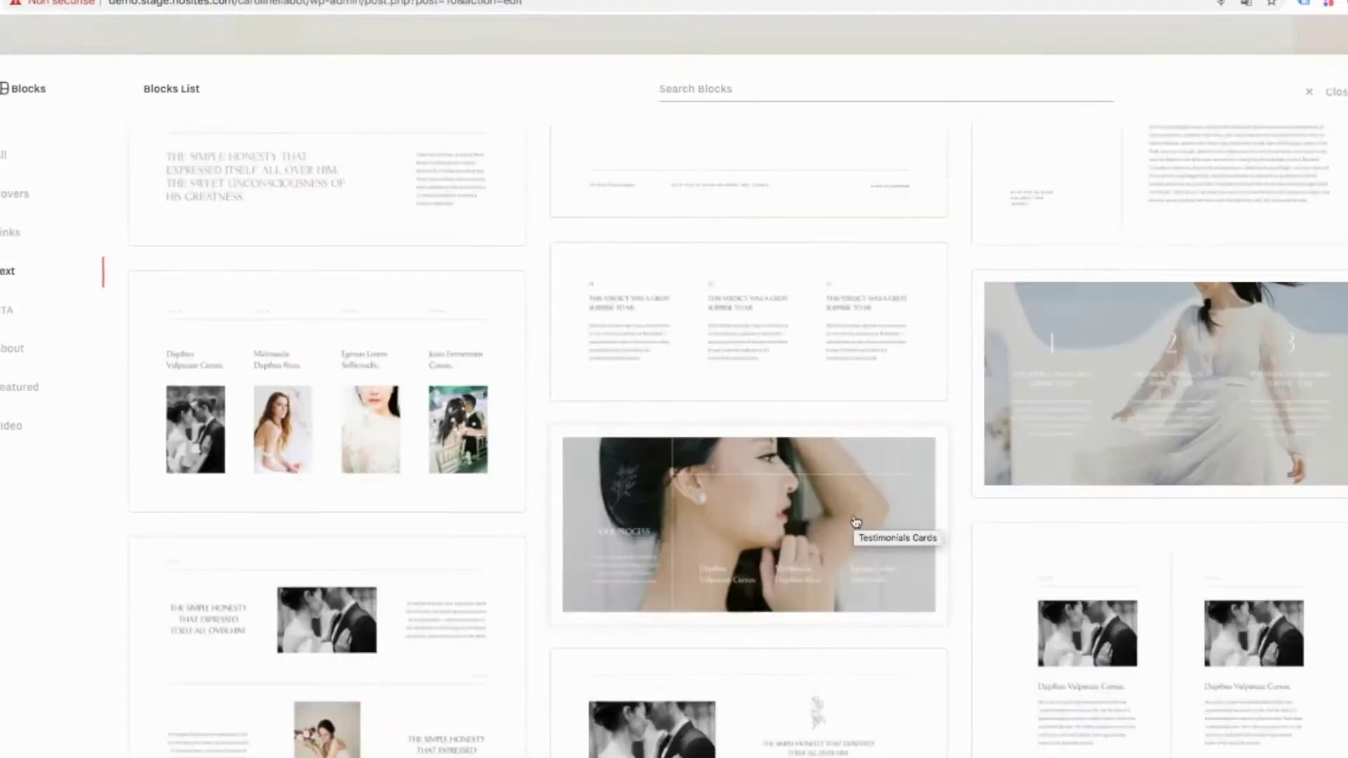
click(26, 349)
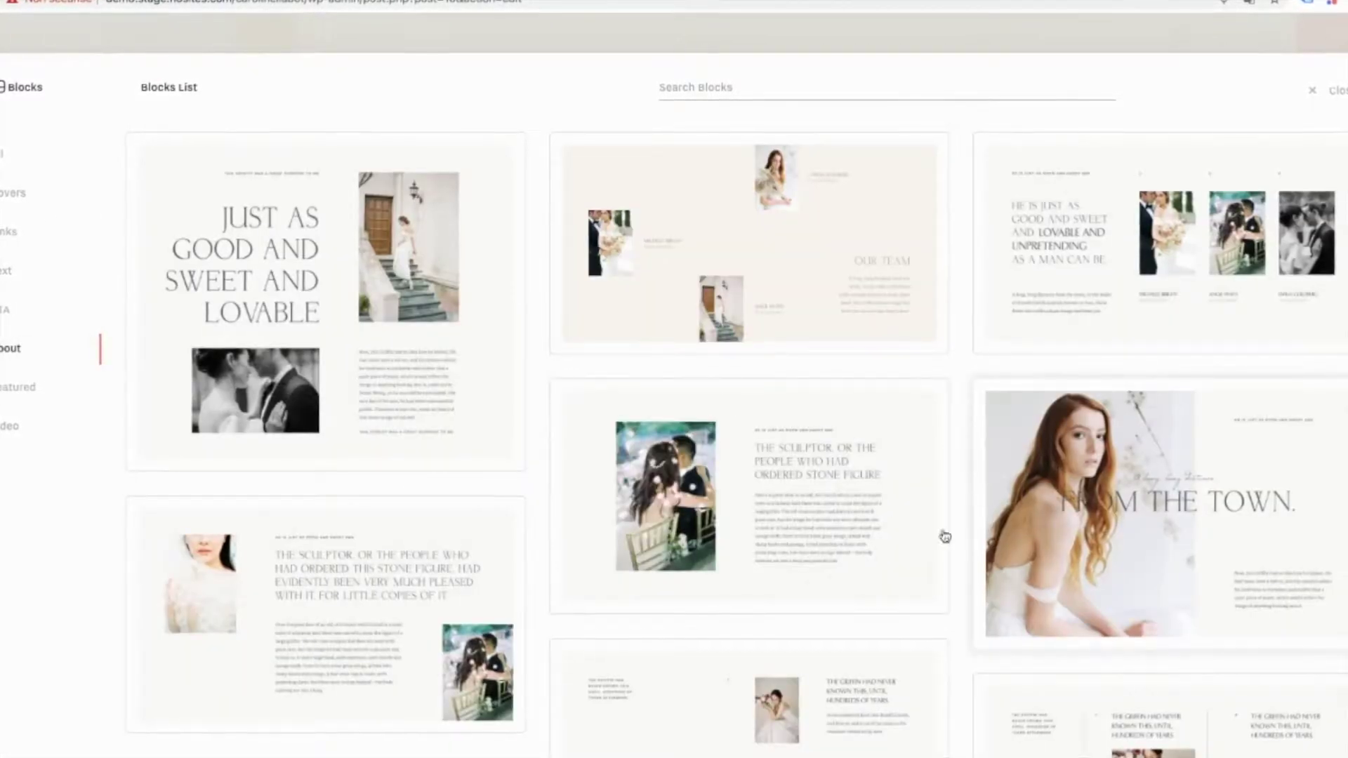
scroll(1285, 512, down, 3)
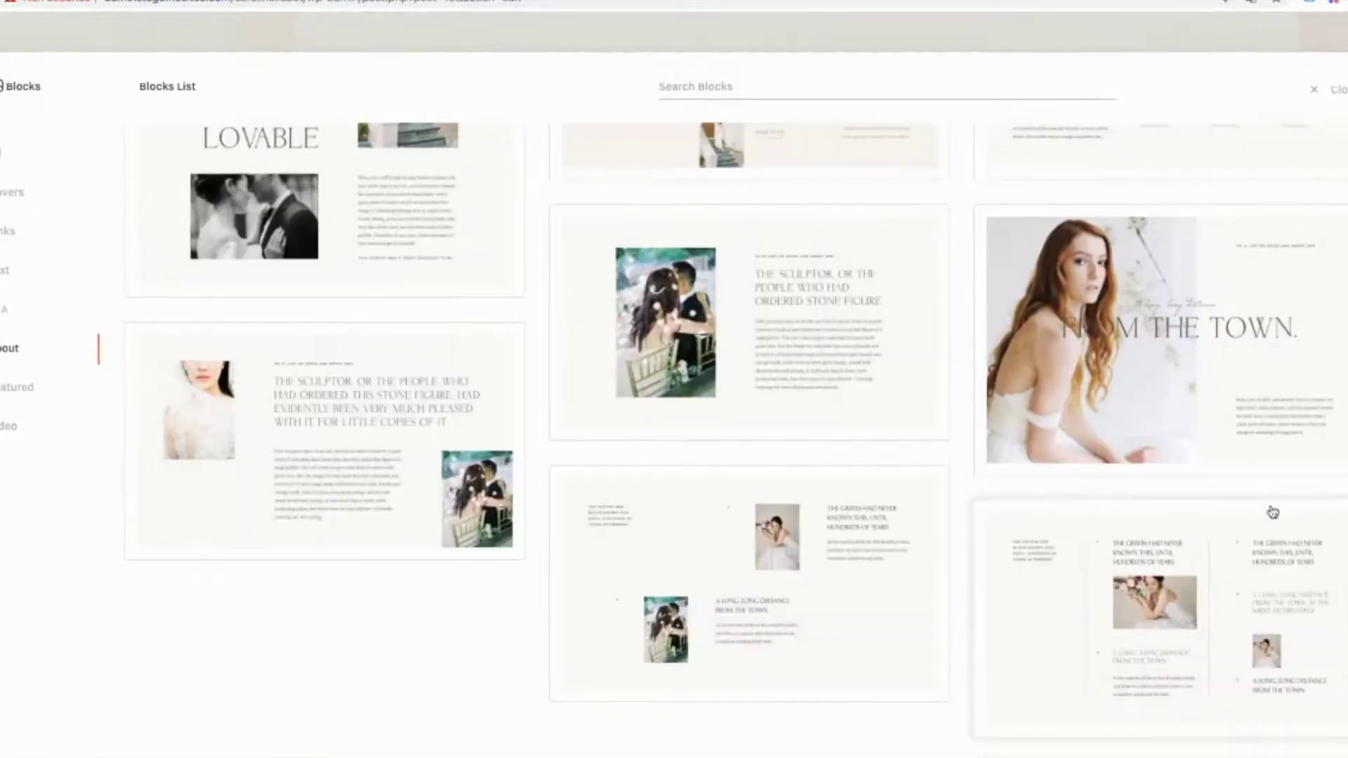
scroll(1268, 505, up, 3)
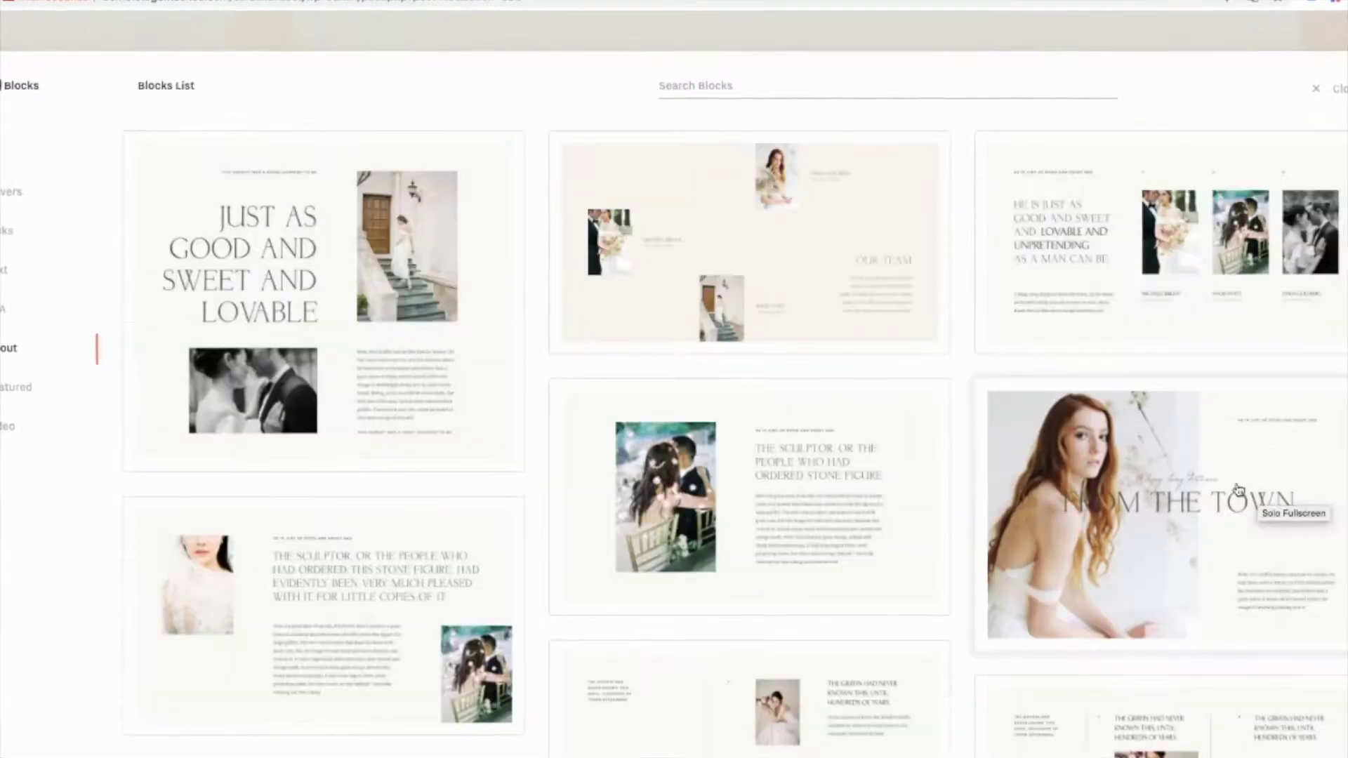
click(1238, 490)
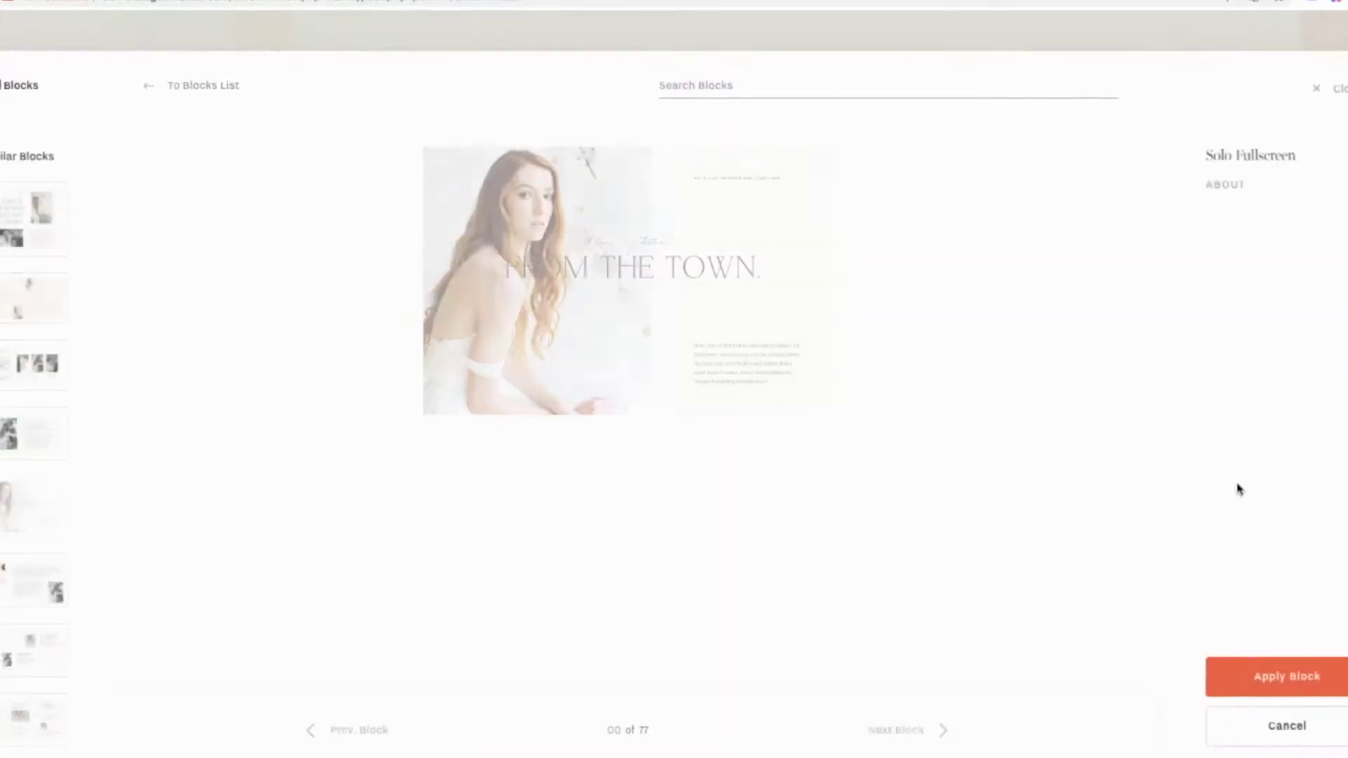
click(1290, 682)
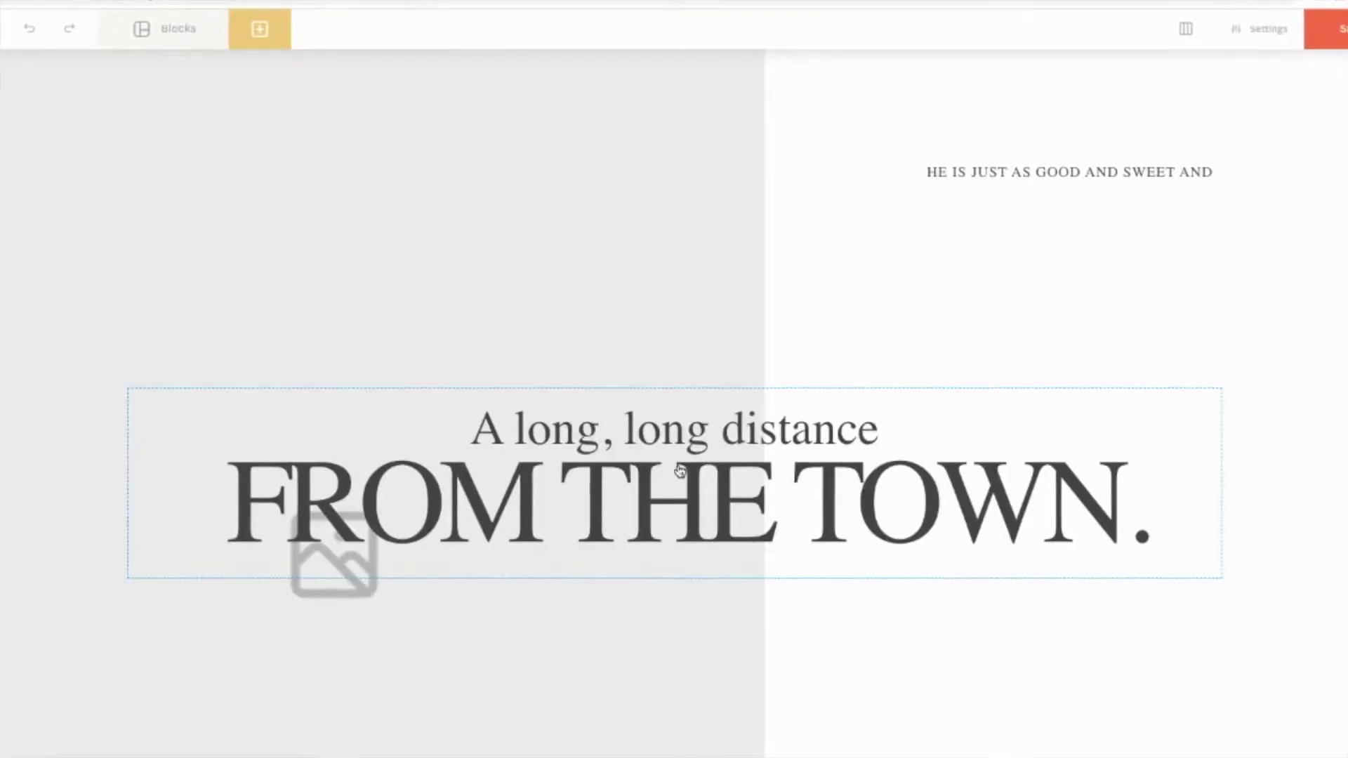
Change the 'A long, long distance' heading to 'Bloc 2 of my Home page'
click(700, 438)
click(799, 430)
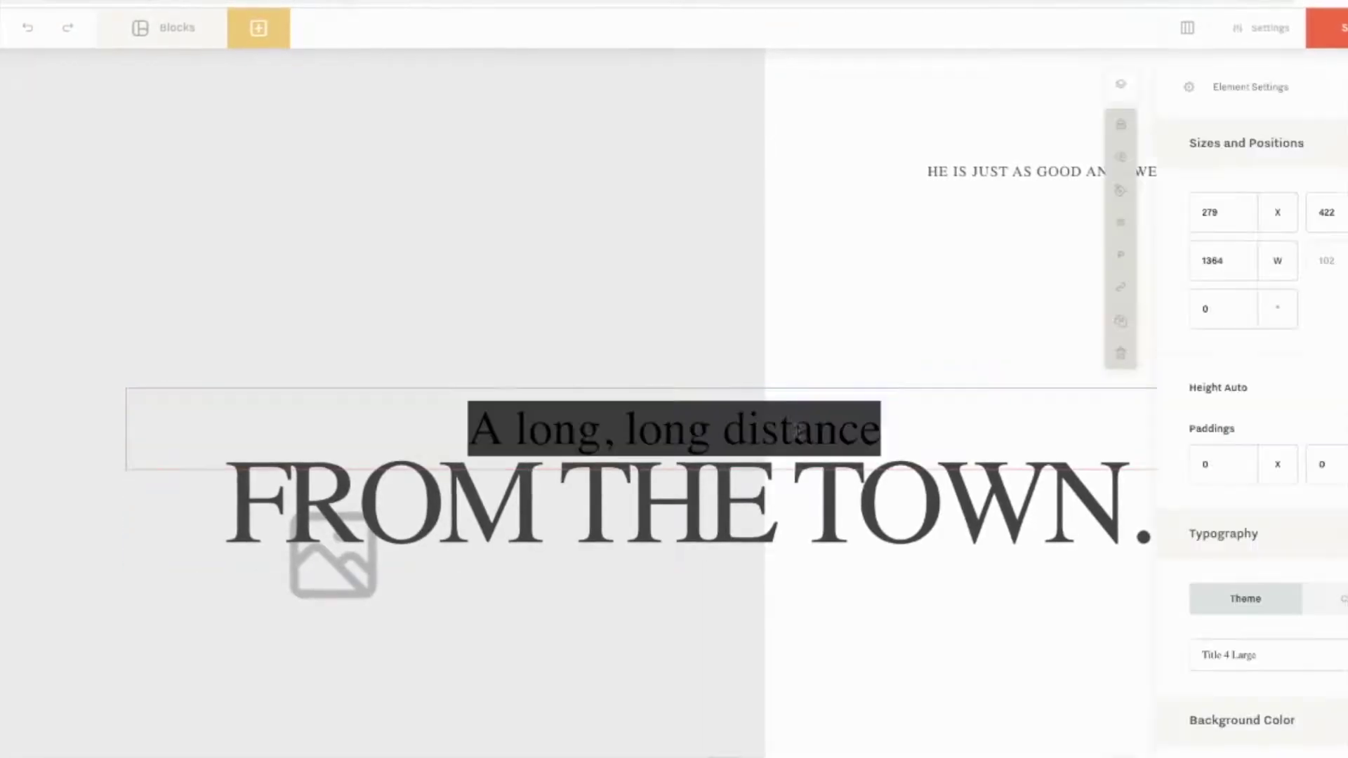
text(Blo)
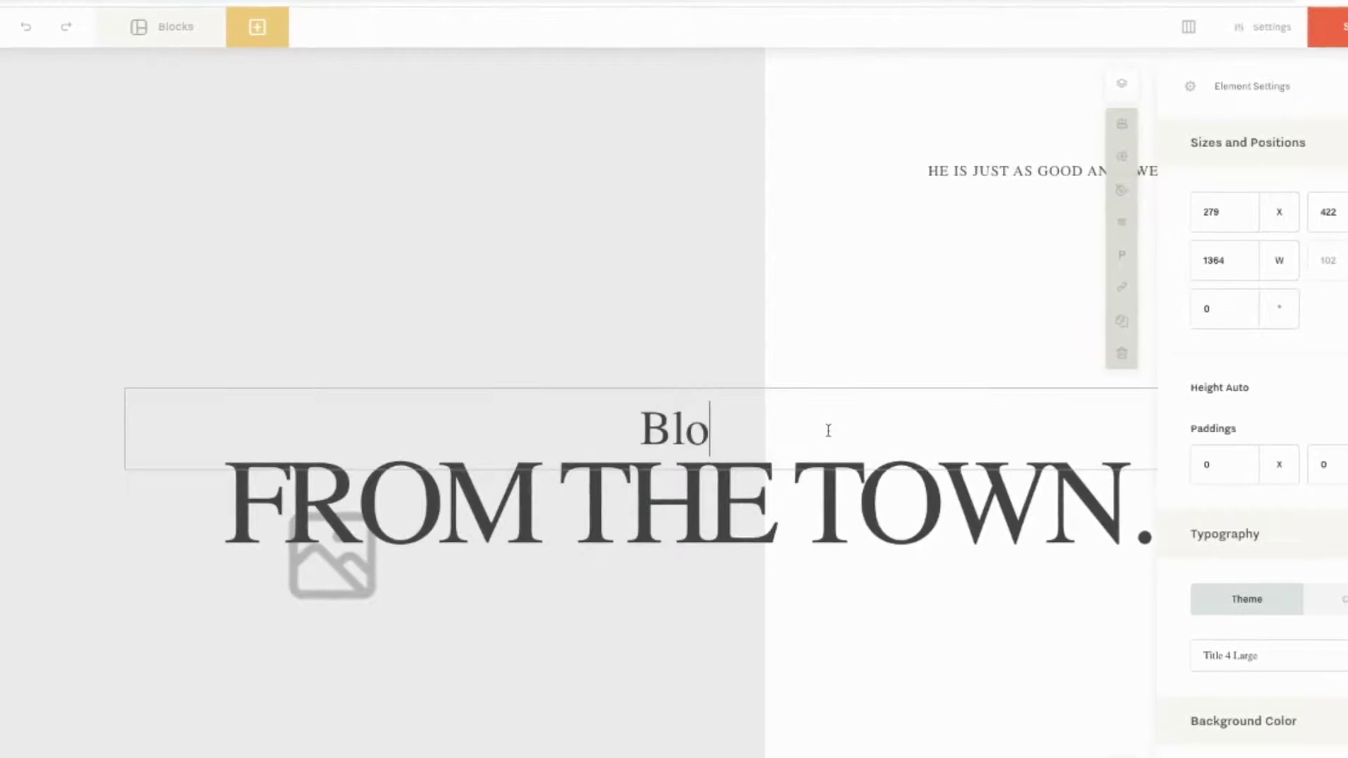
text(c3)
key(BackSpace)
text(é)
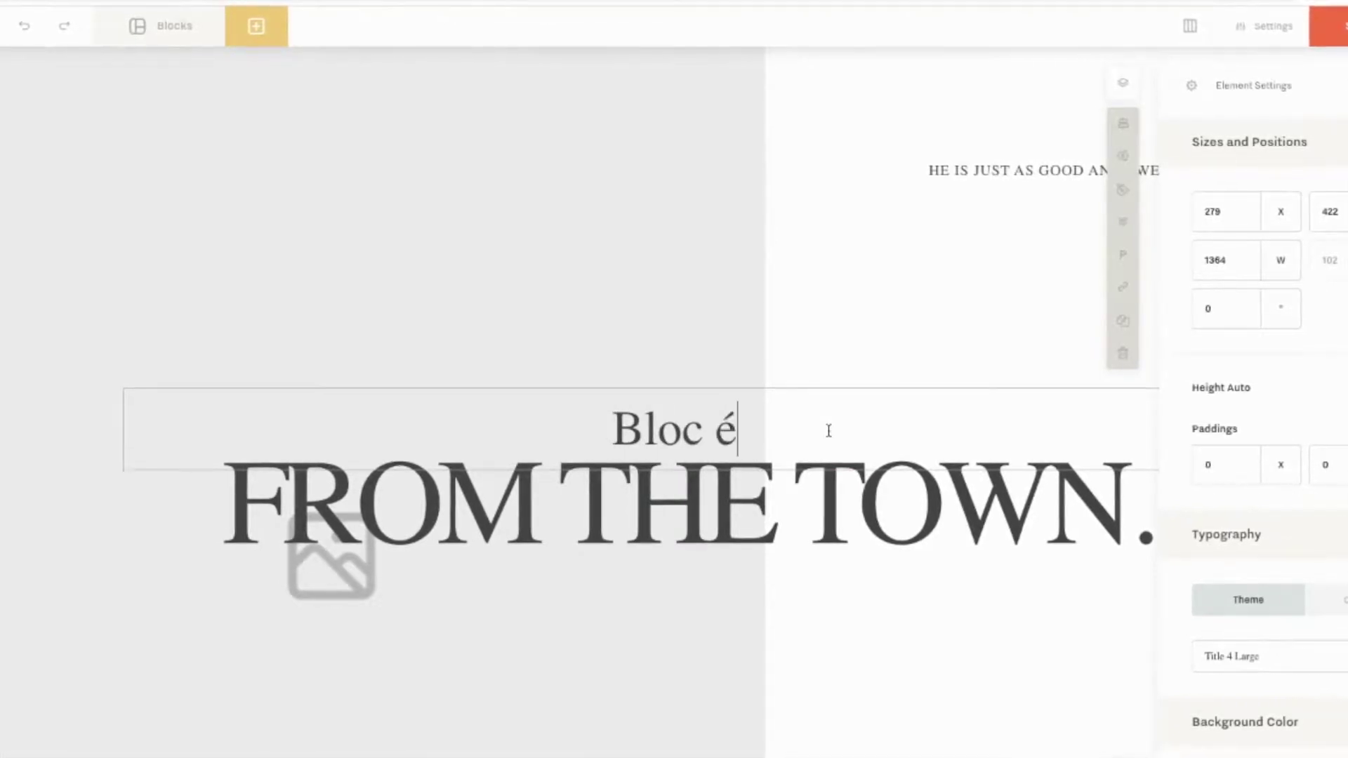
key(BackSpace)
text(2 of m)
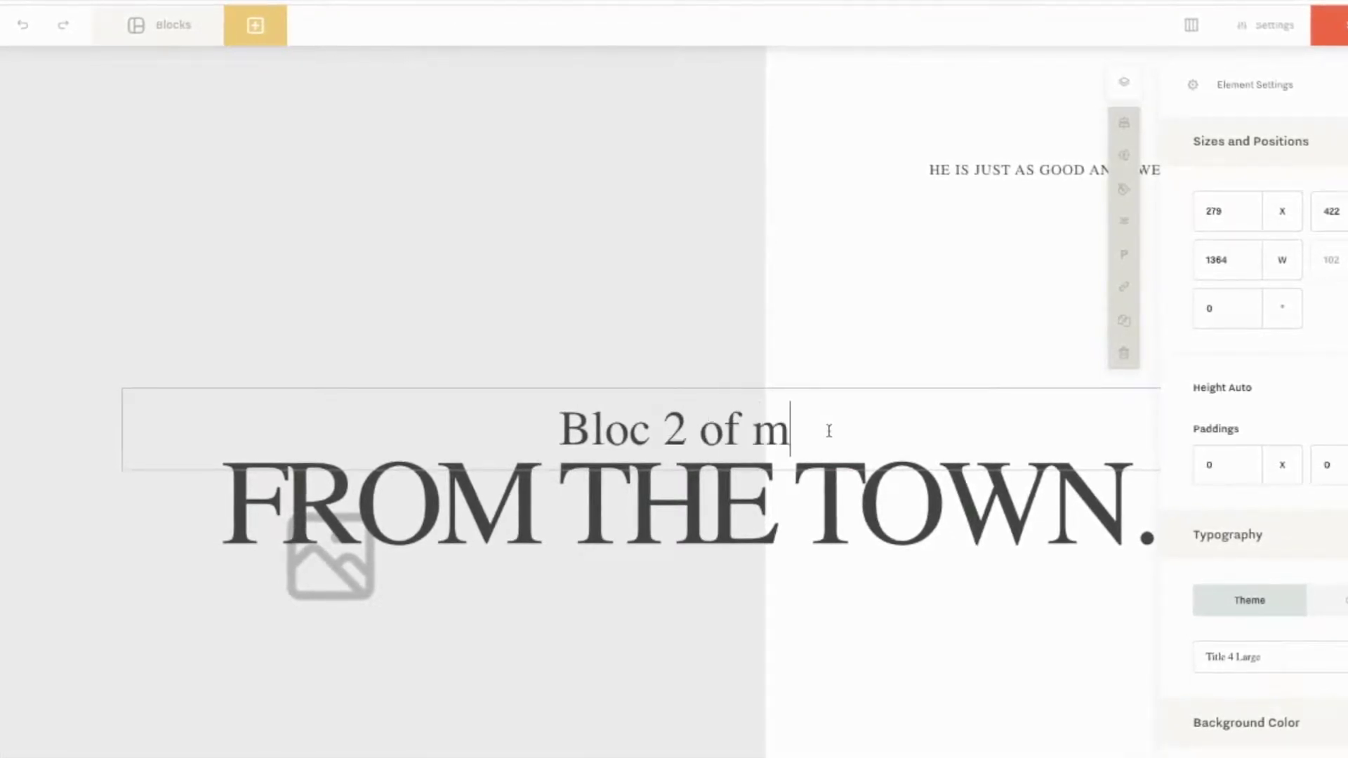
text(y Home pgae)
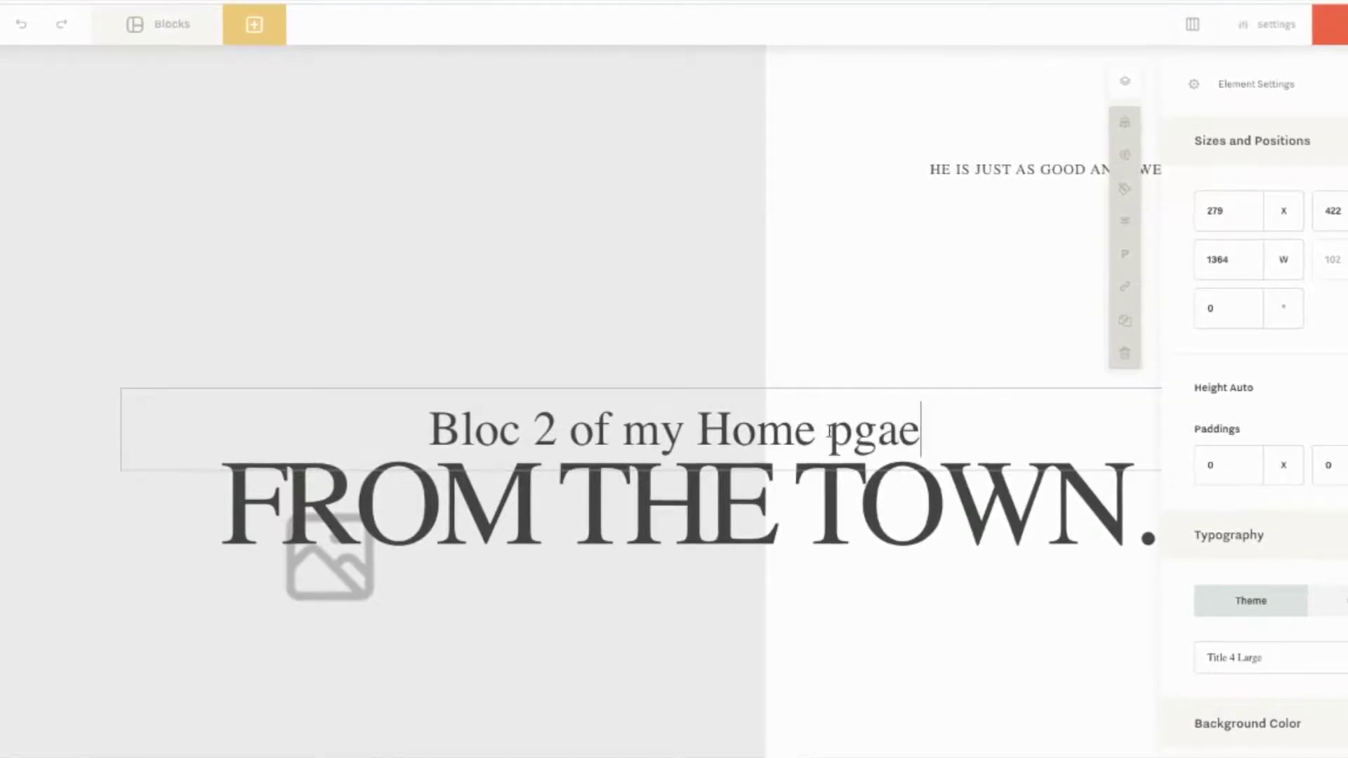
key(BackSpace)
key(BackSpace)
key(BackSpace)
key(BackSpace)
text(age)
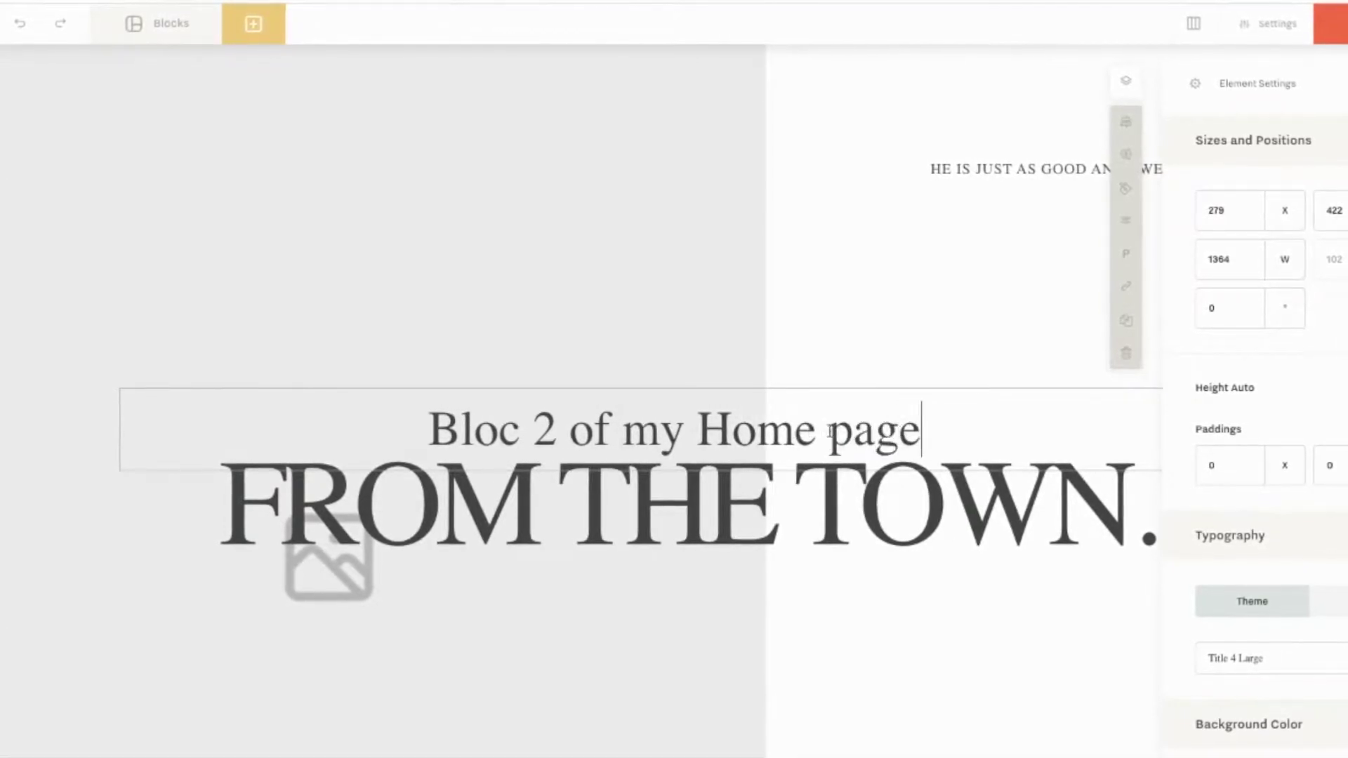
Replace the 'FROM THE TOWN.' title with 'CLEAR STATEMENT ABOUT MY VISION'
click(776, 513)
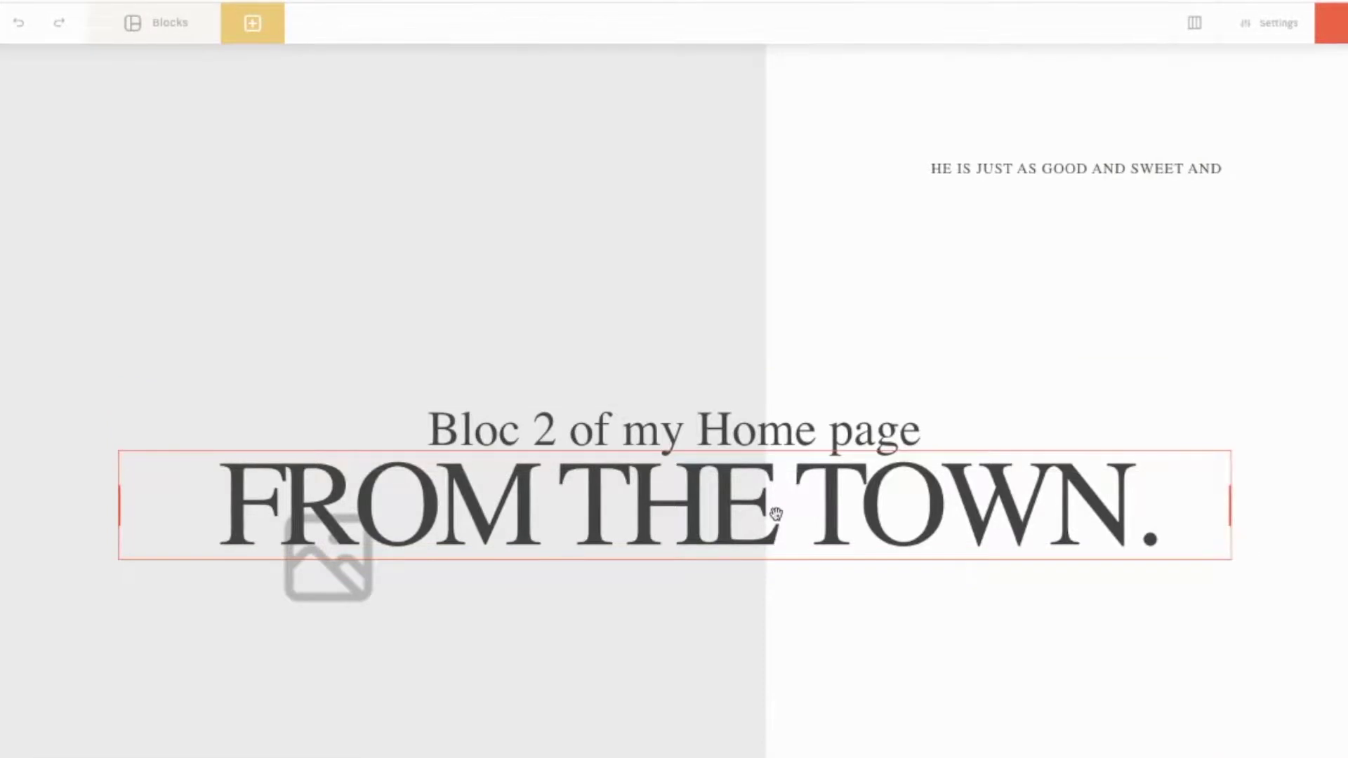
double_click(776, 514)
text(CLEAR)
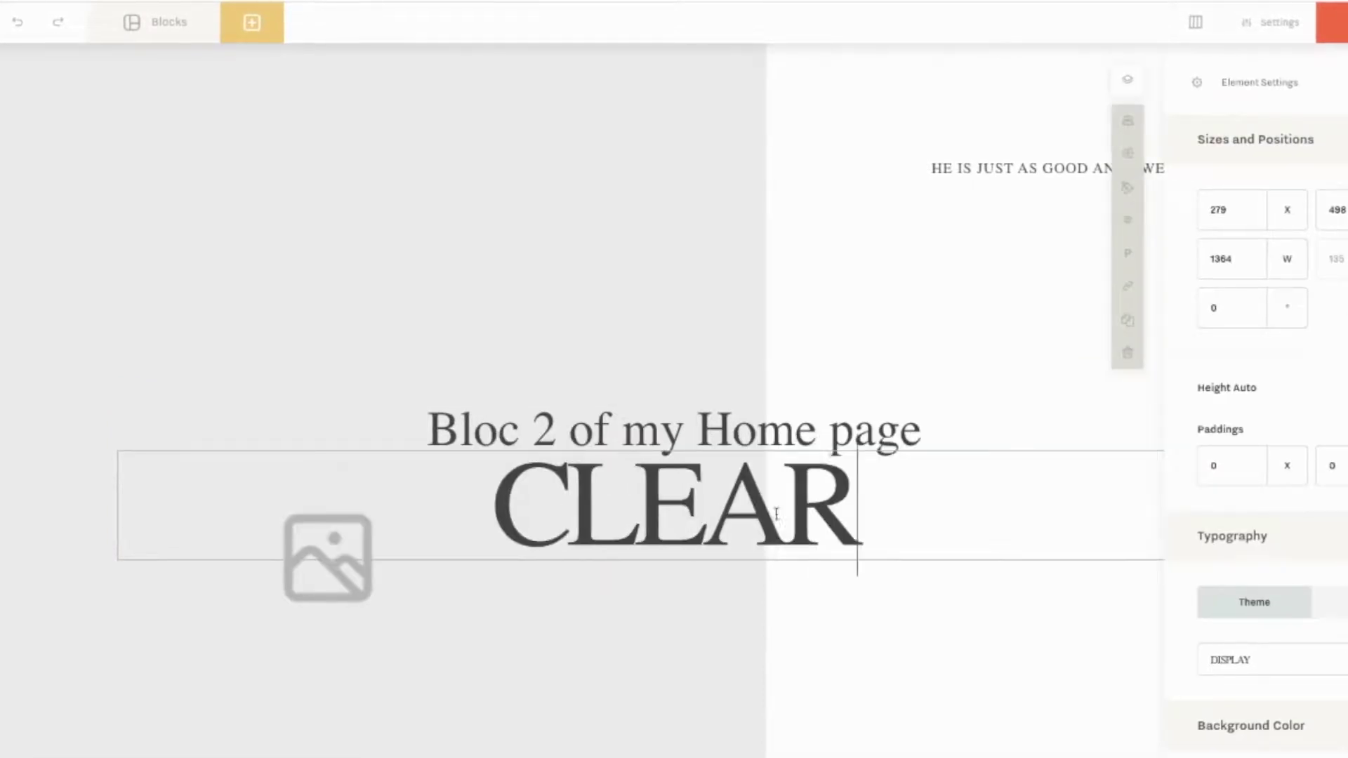
text( STATEMENT)
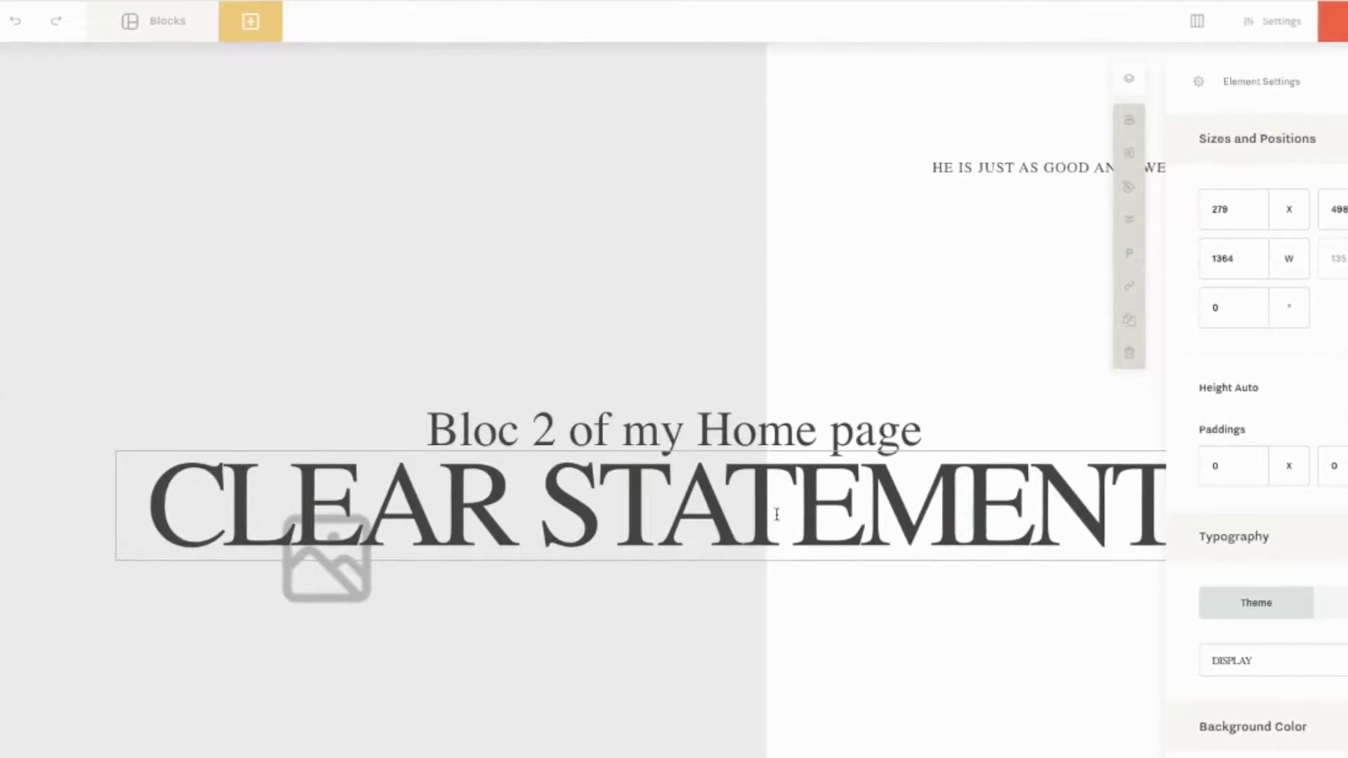
text( ABOU)
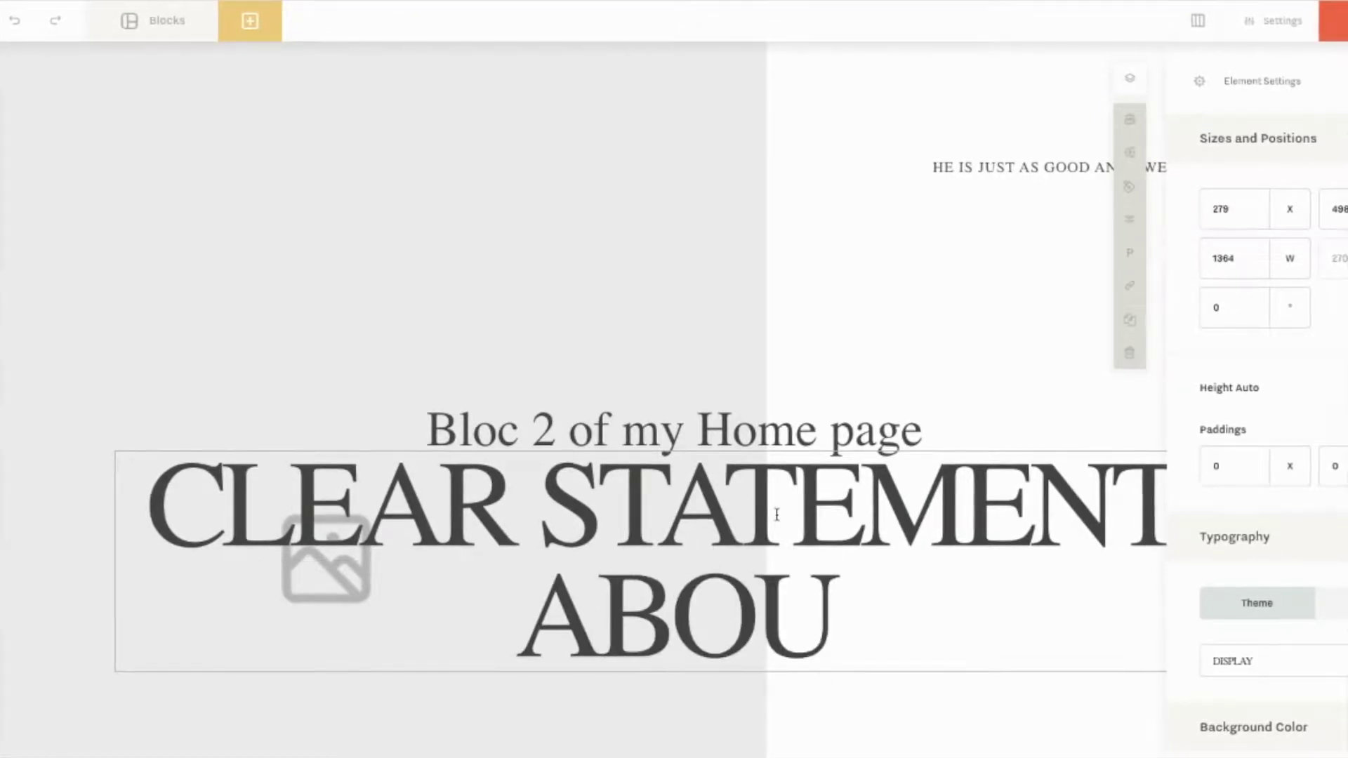
text(T MY VISIO)
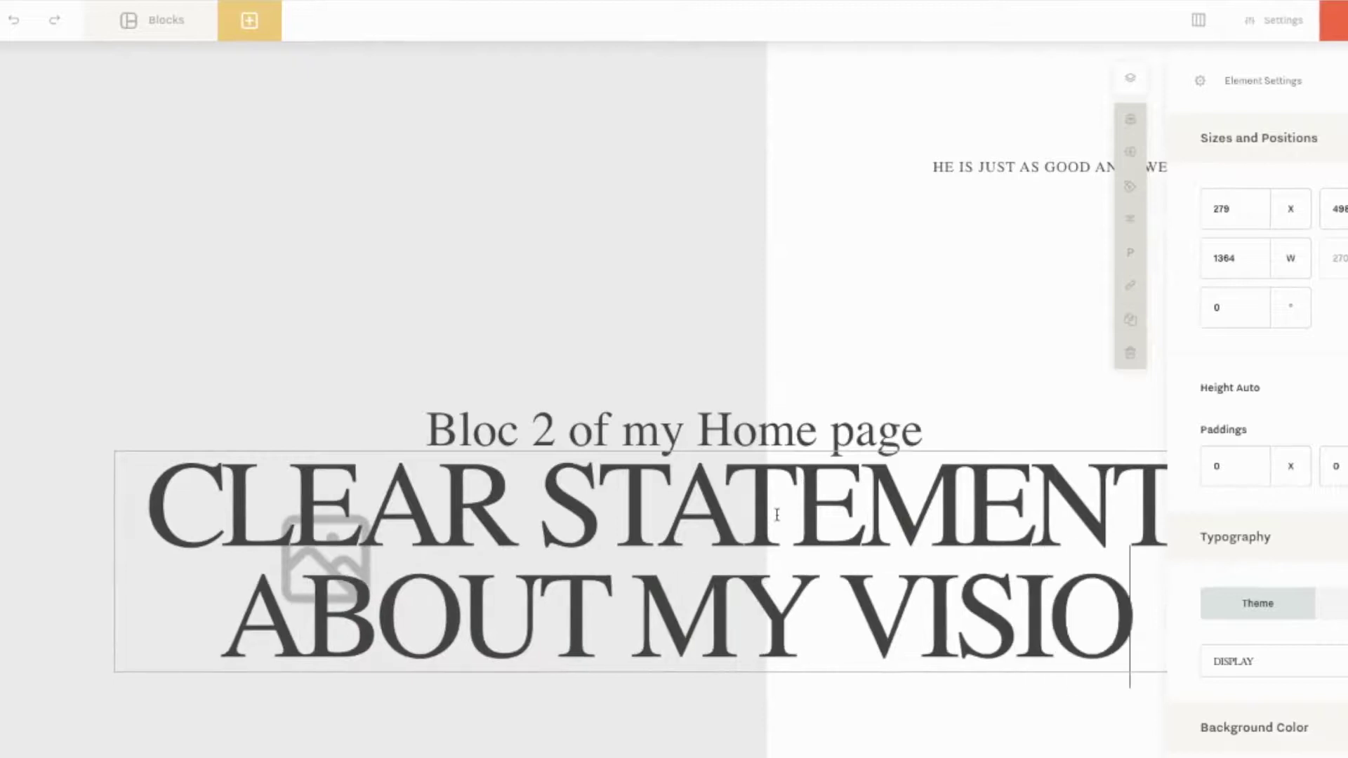
text(N)
click(799, 319)
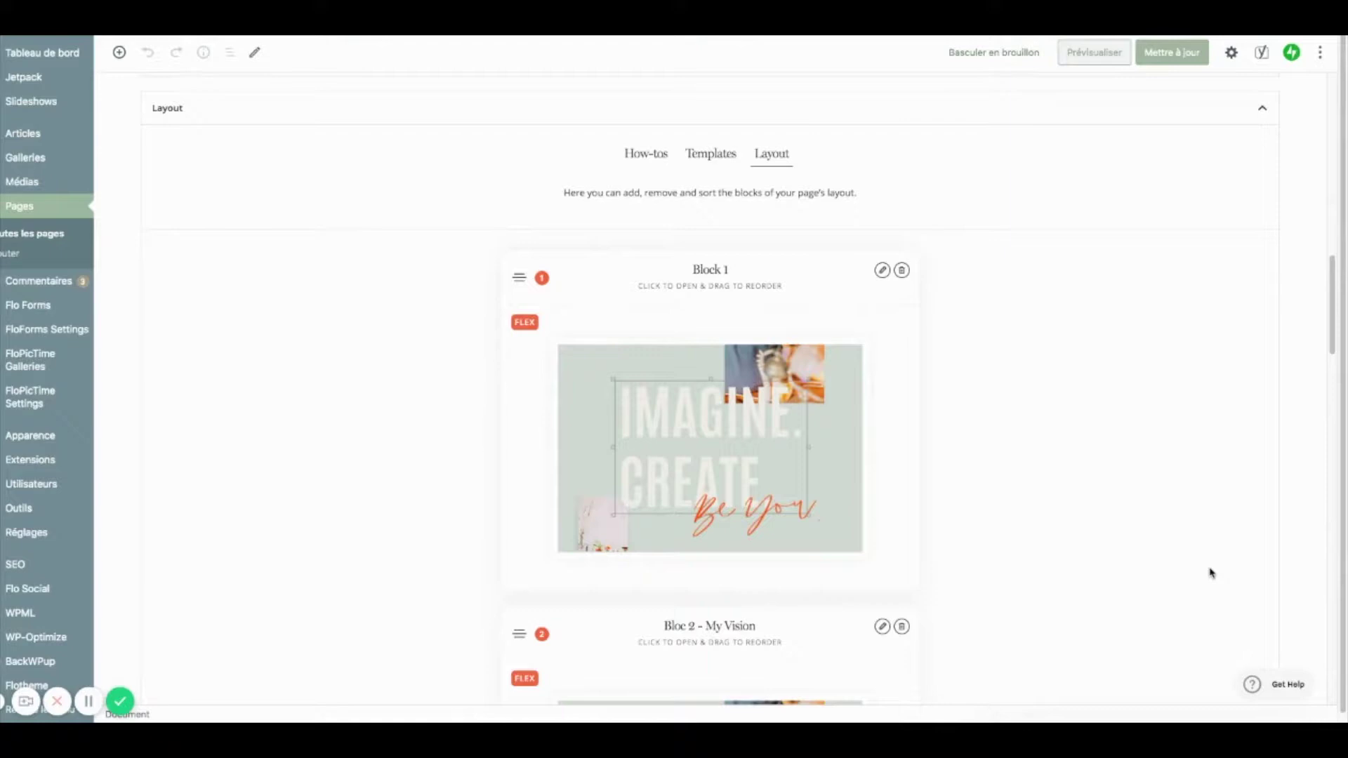
Scroll the Layout list to check the seven blocks run from Block 1 to Footer Placeholder
scroll(1210, 573, down, 1)
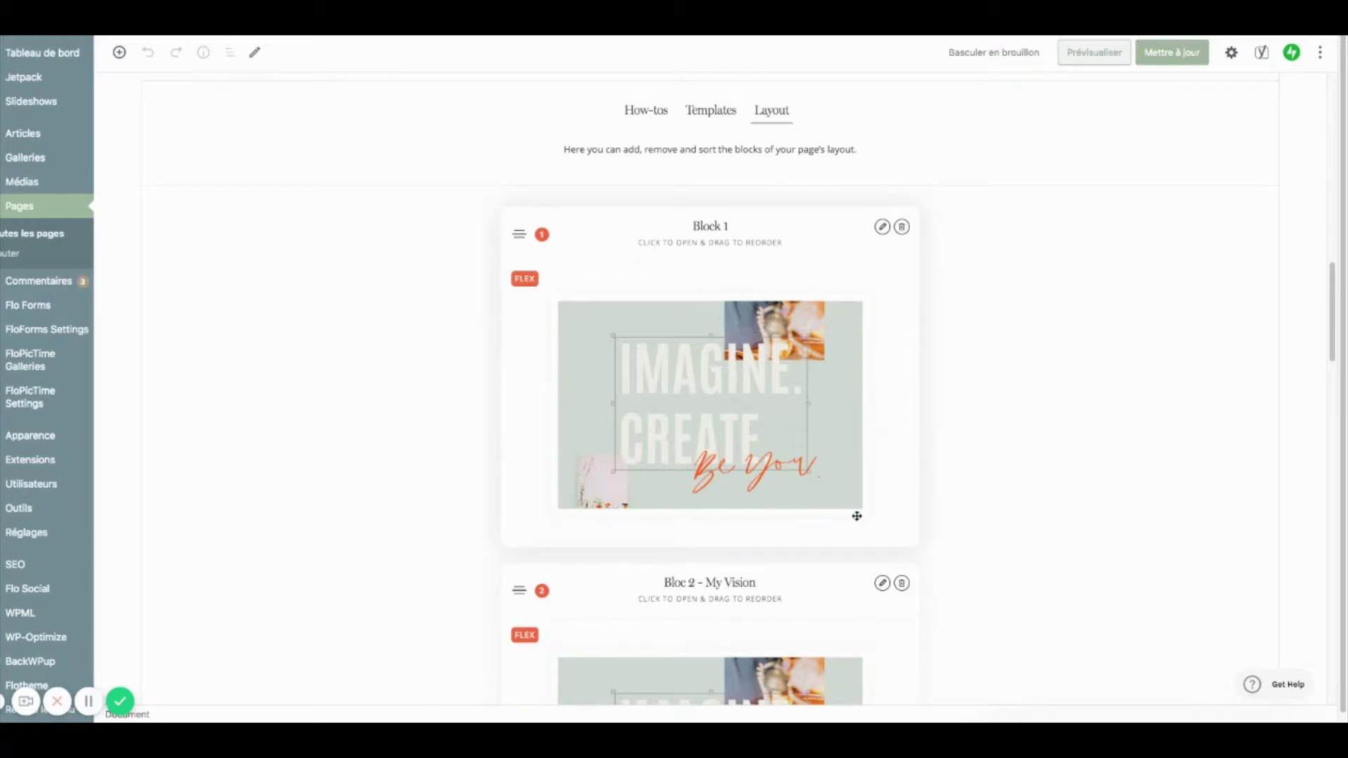
scroll(856, 516, down, 5)
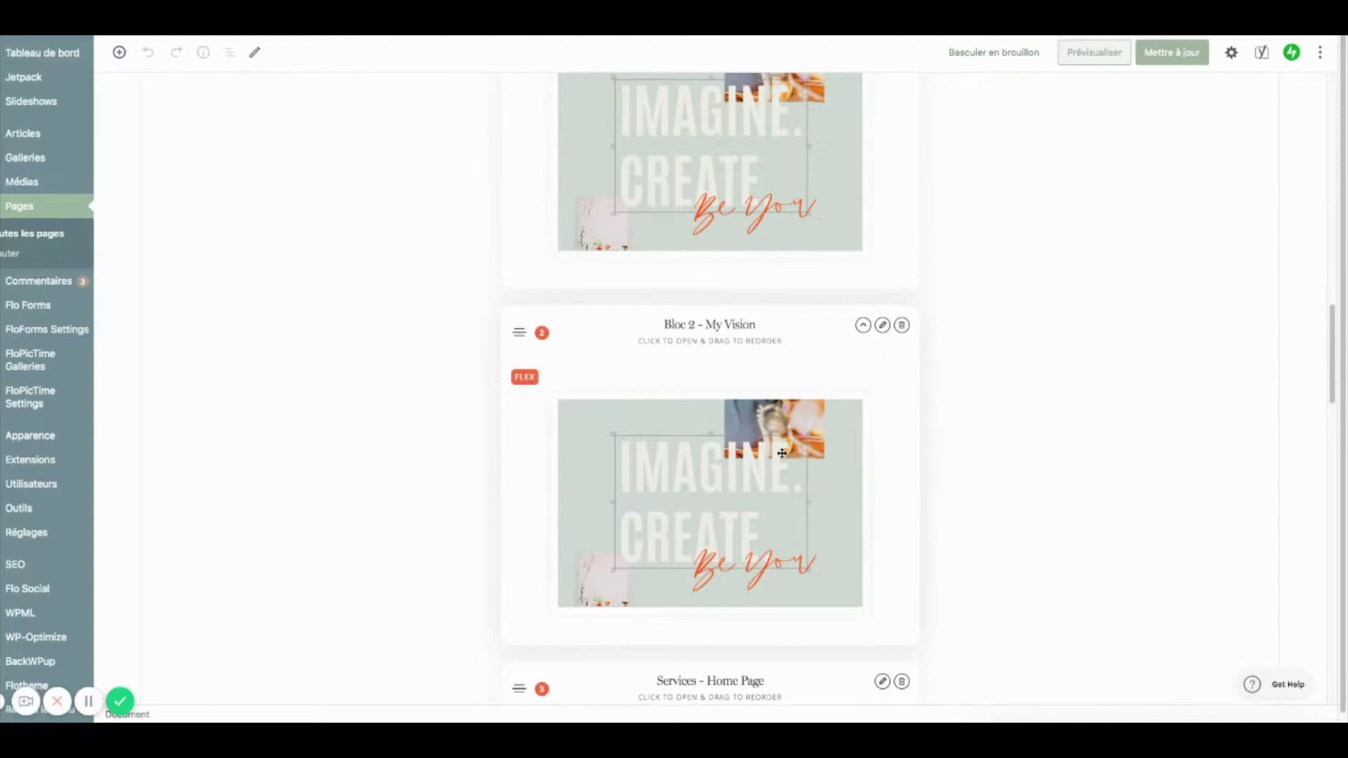
scroll(782, 453, down, 4)
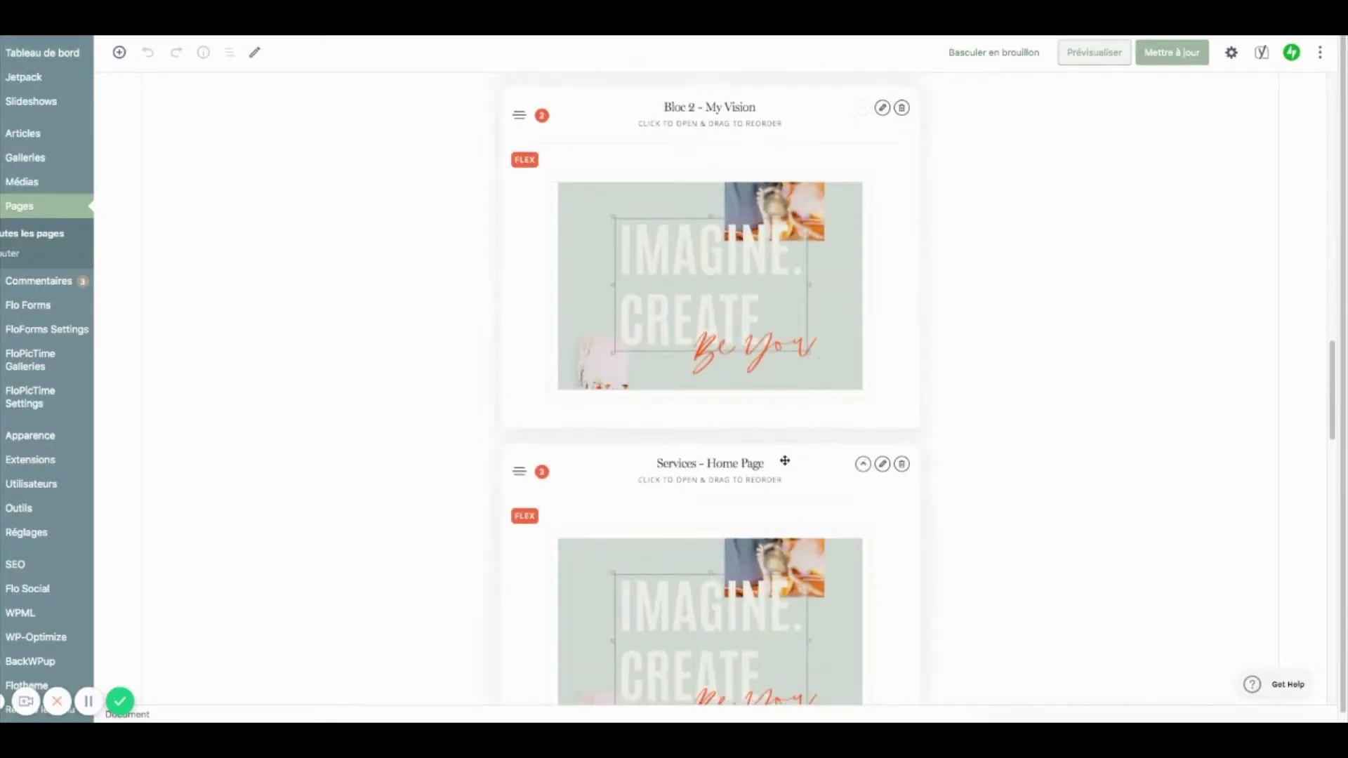
scroll(783, 457, down, 1)
scroll(785, 460, down, 1)
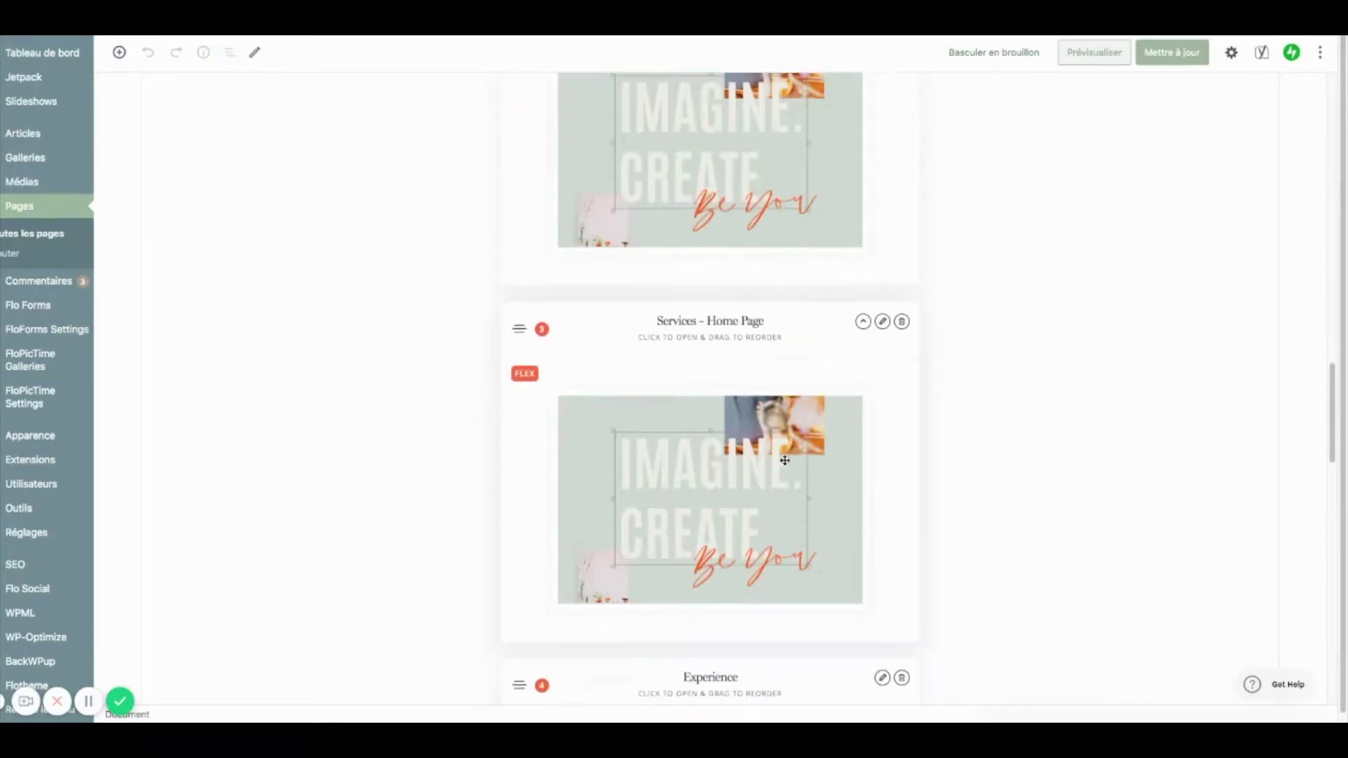
scroll(785, 461, down, 4)
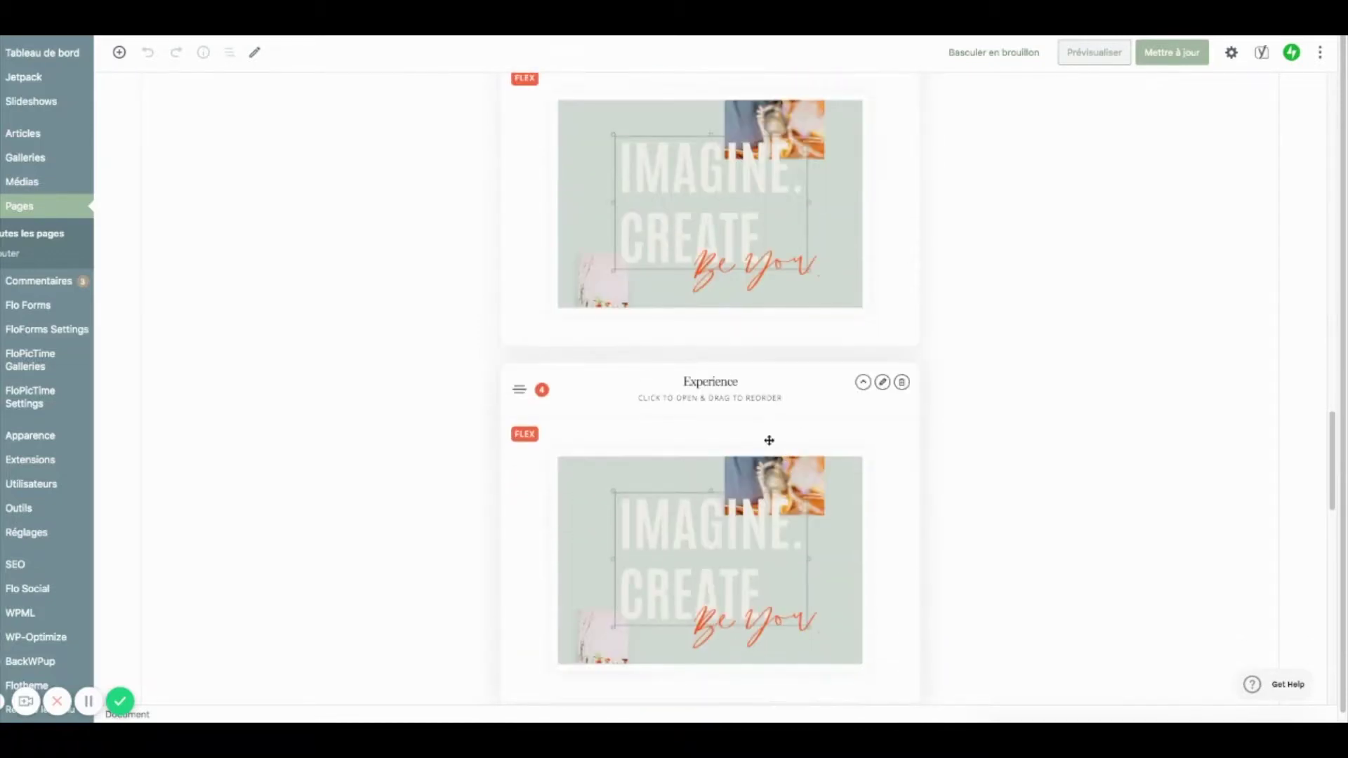
scroll(764, 455, down, 2)
scroll(761, 455, down, 4)
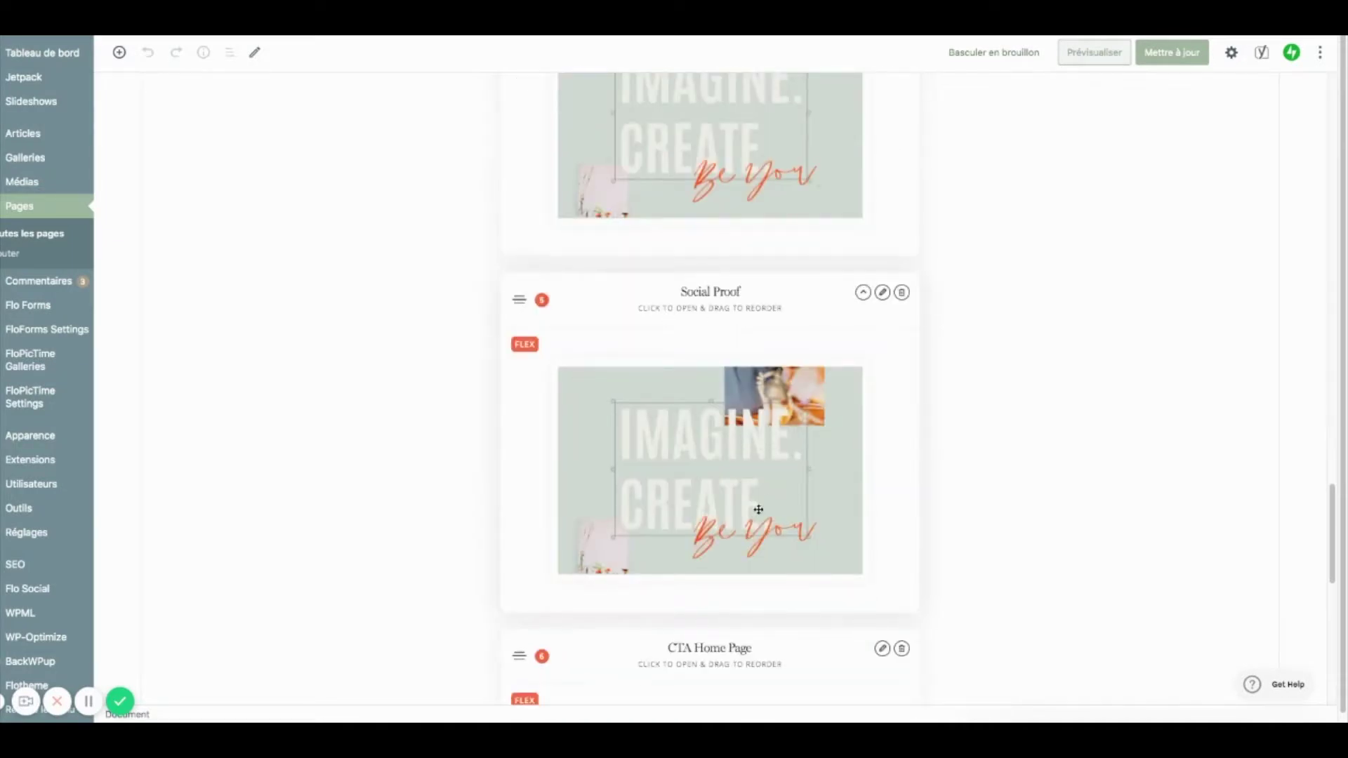
scroll(758, 509, down, 3)
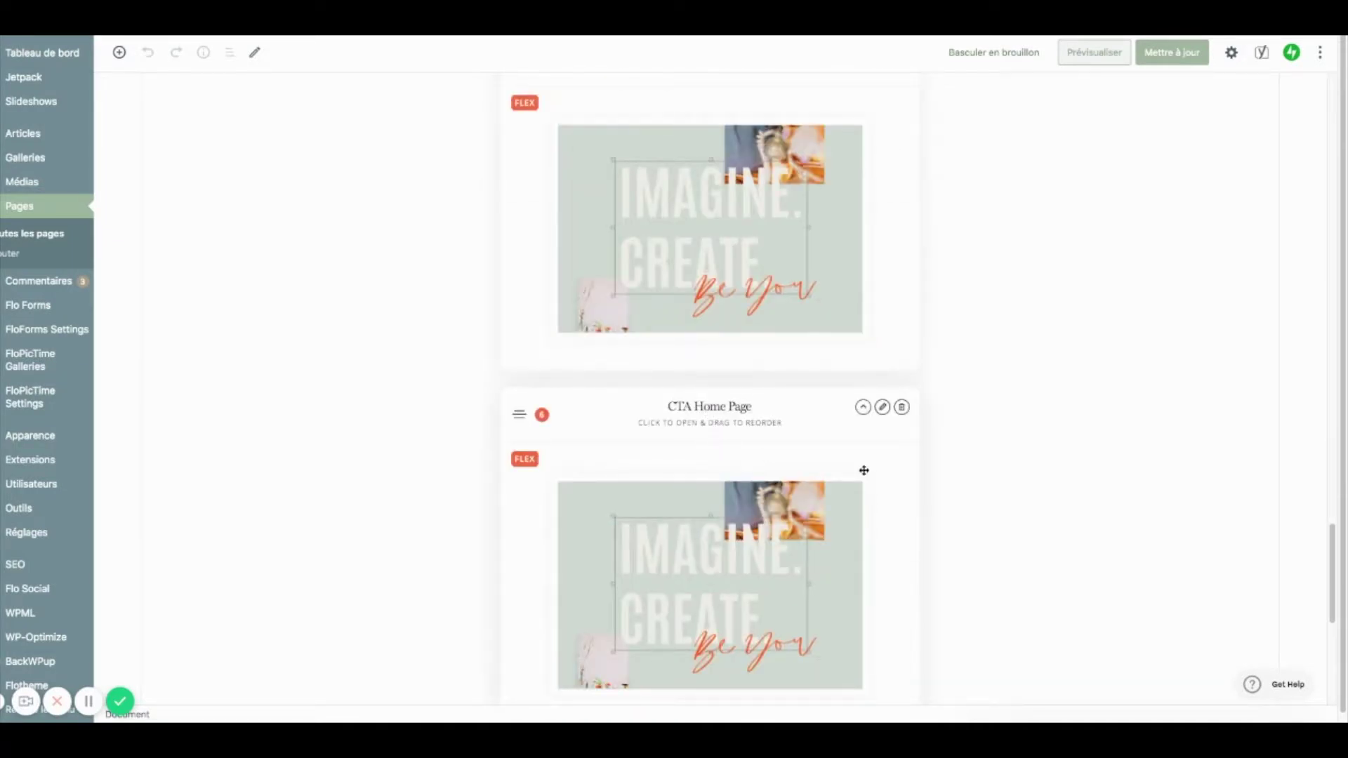
scroll(863, 478, down, 3)
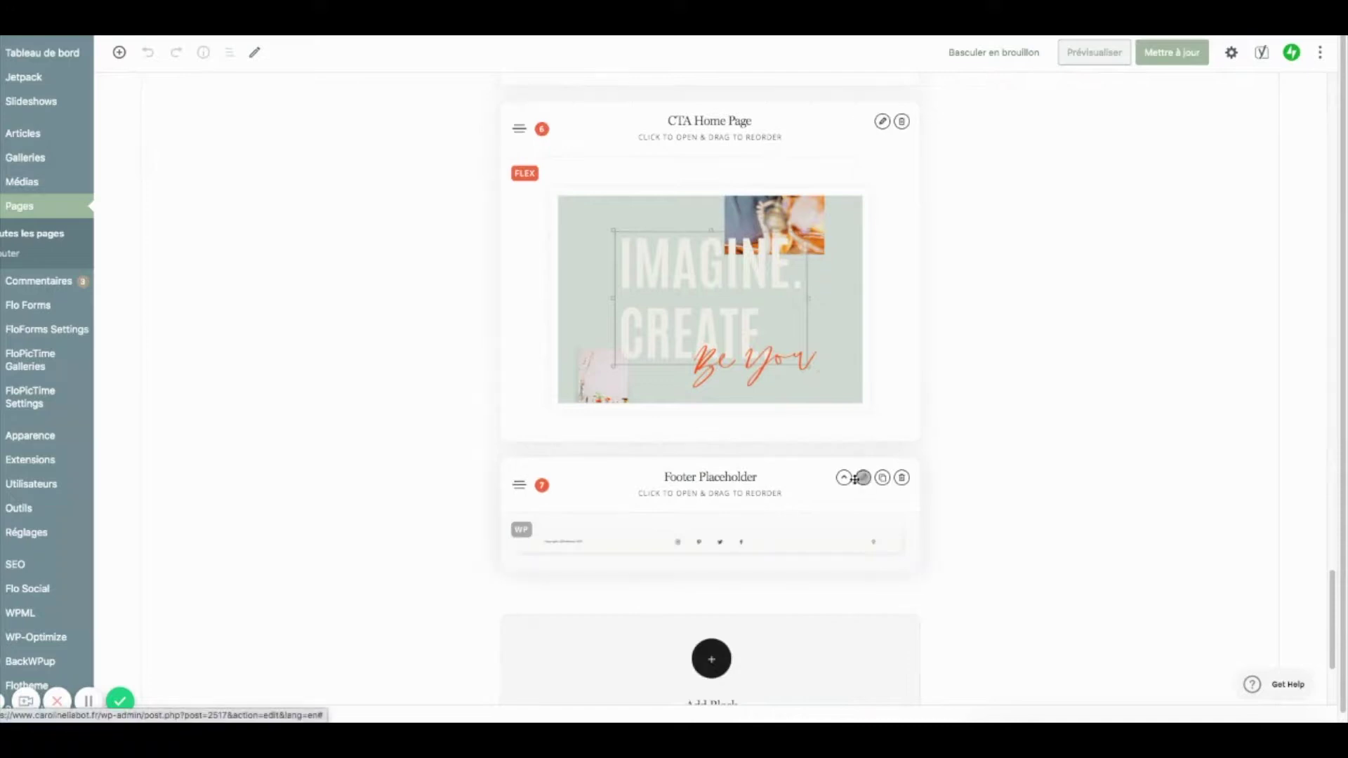
scroll(855, 480, up, 1)
scroll(855, 479, up, 1)
scroll(833, 482, up, 7)
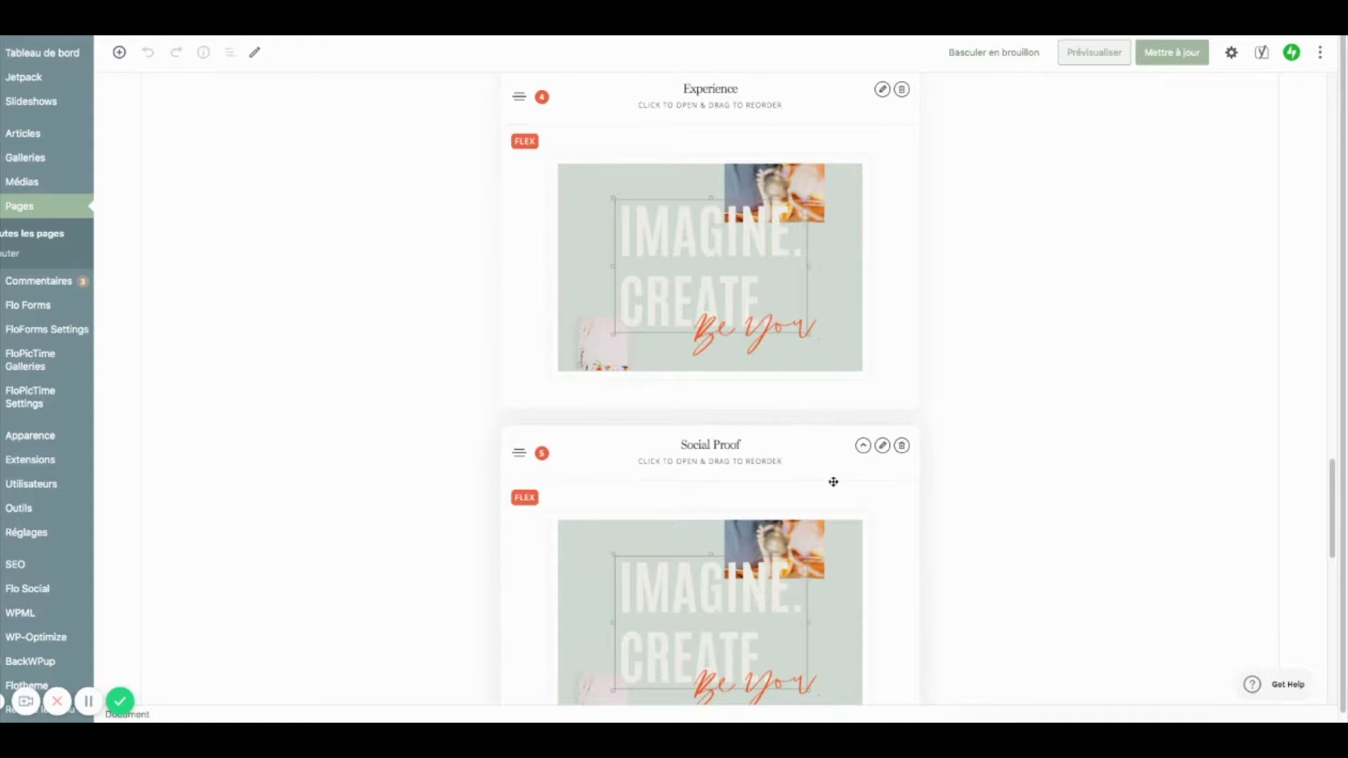
scroll(833, 481, up, 4)
scroll(834, 481, up, 1)
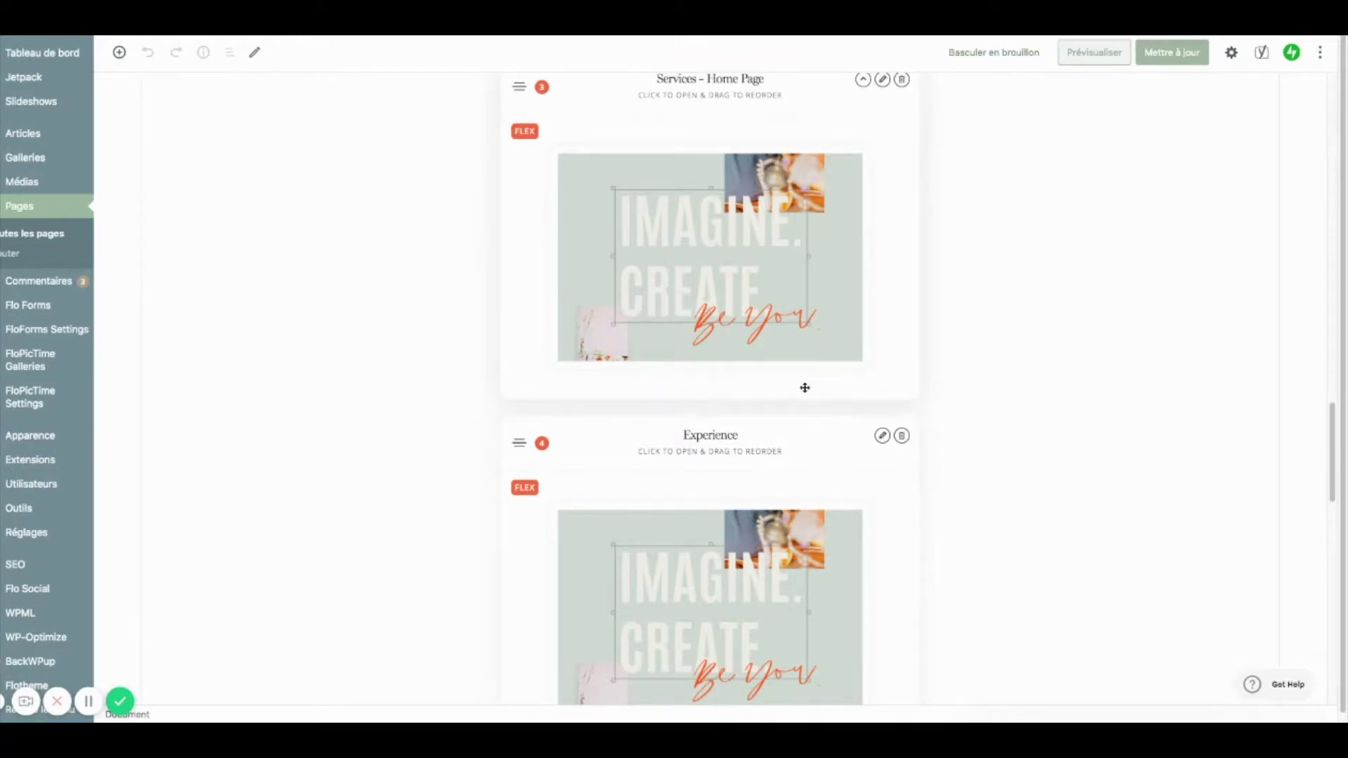
scroll(801, 388, up, 1)
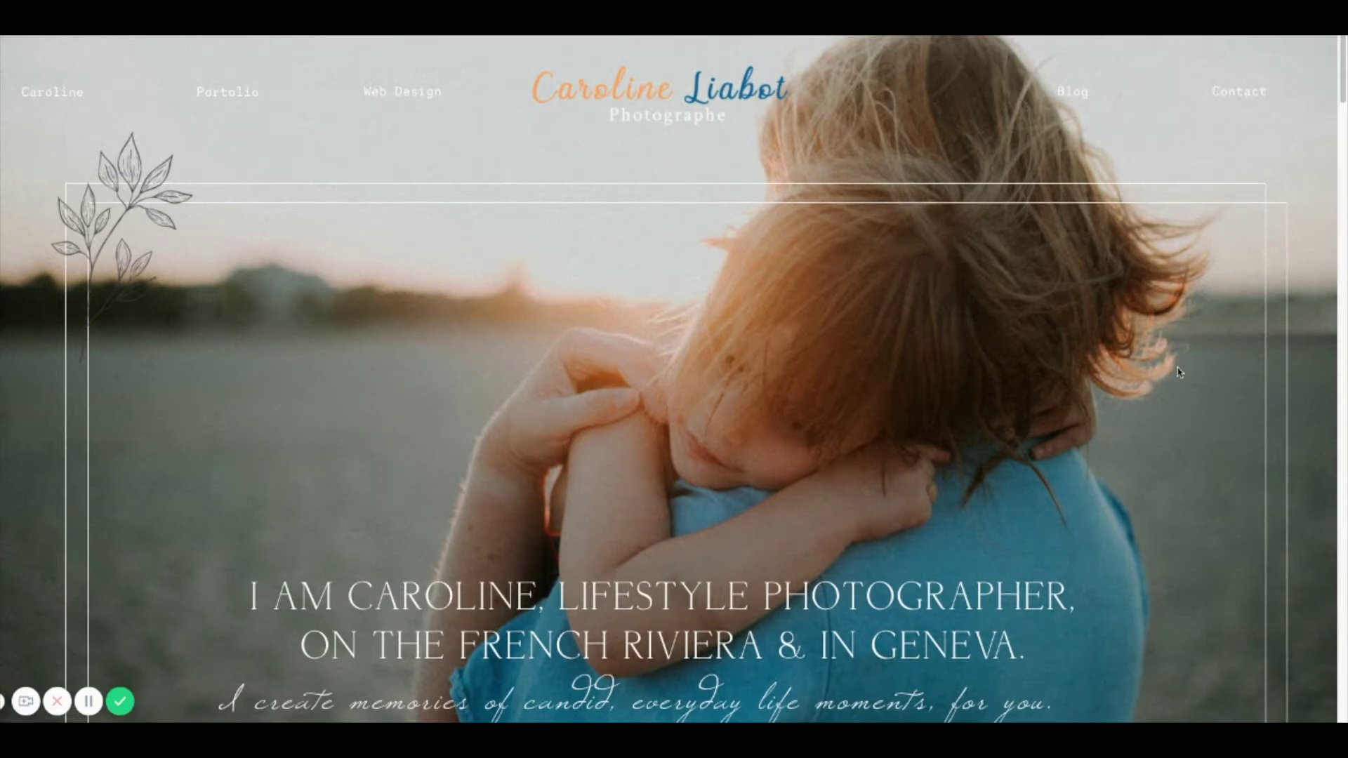
Scroll the live home page past the hero, vision text and portfolio to the Their Experience testimonial
scroll(1180, 373, down, 1)
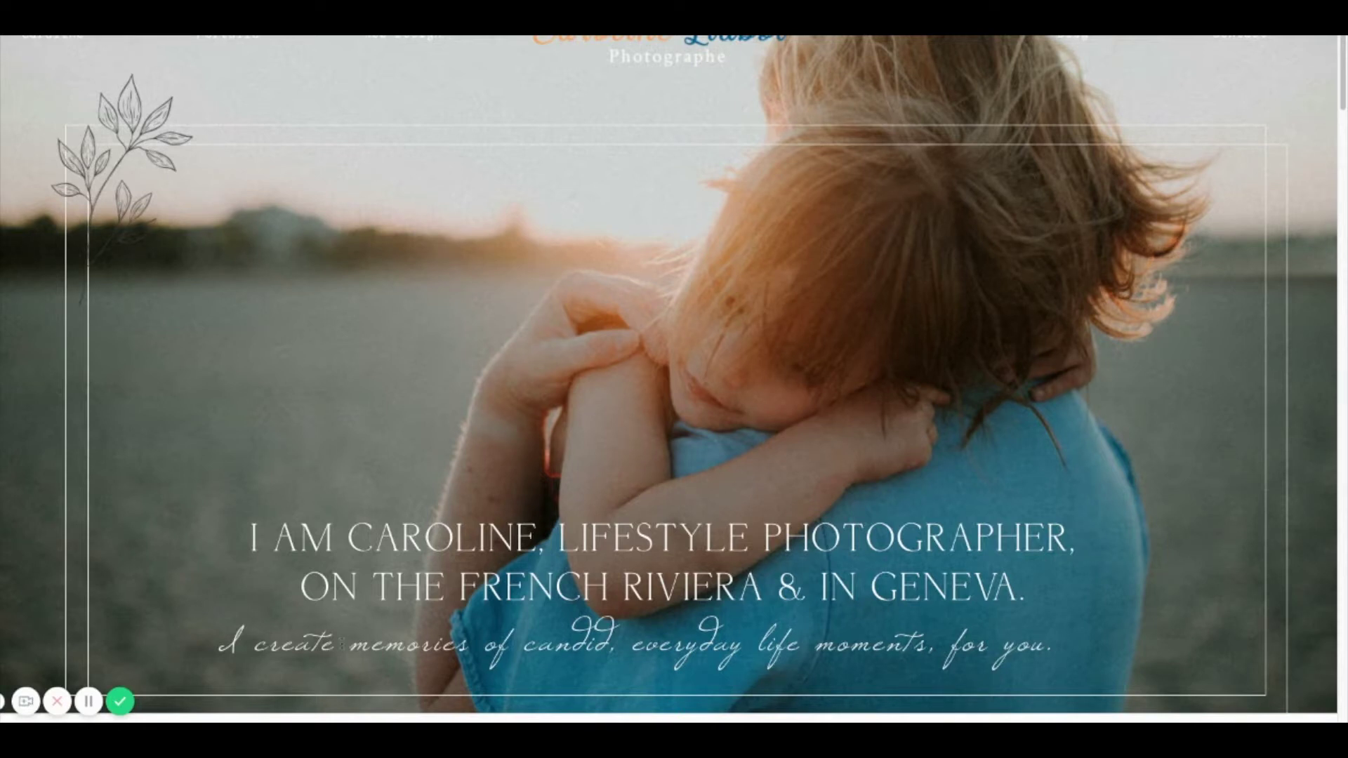
scroll(342, 645, down, 5)
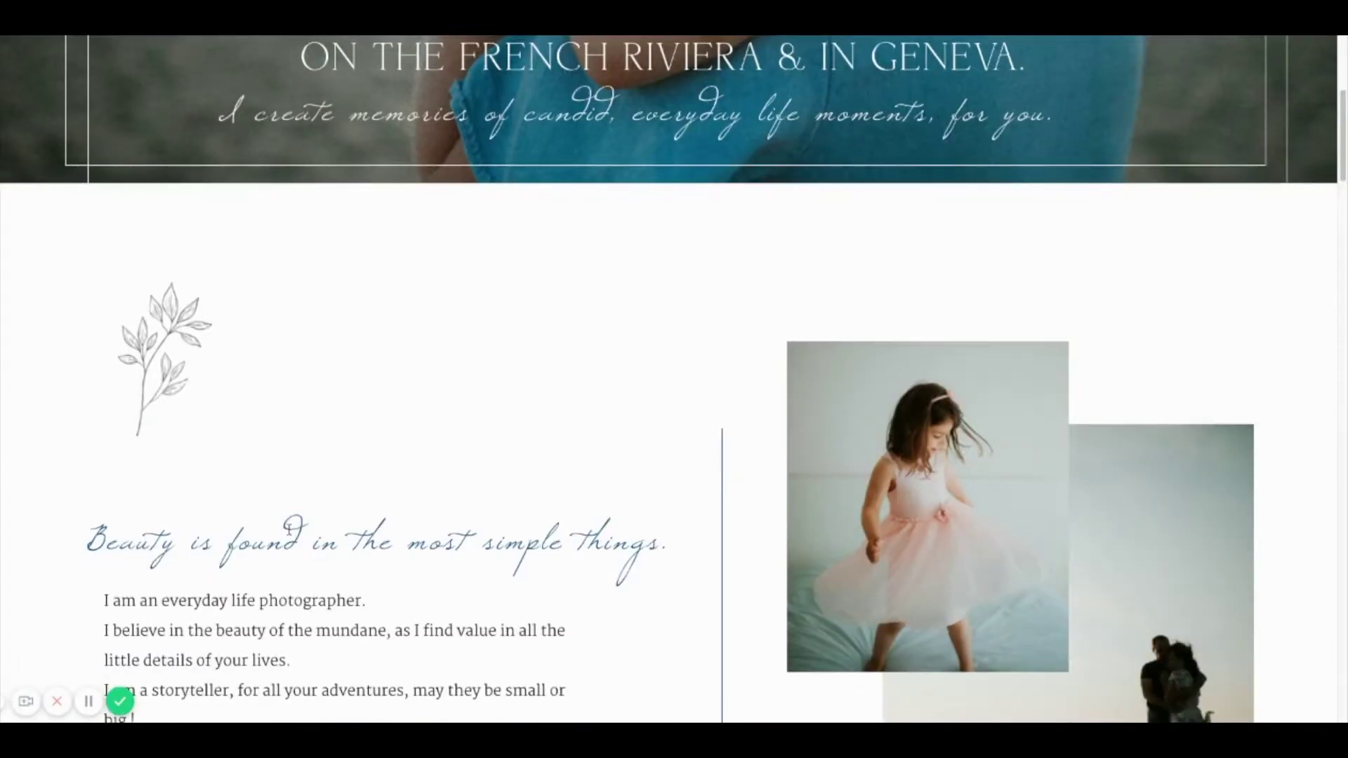
scroll(288, 536, down, 3)
scroll(377, 397, up, 3)
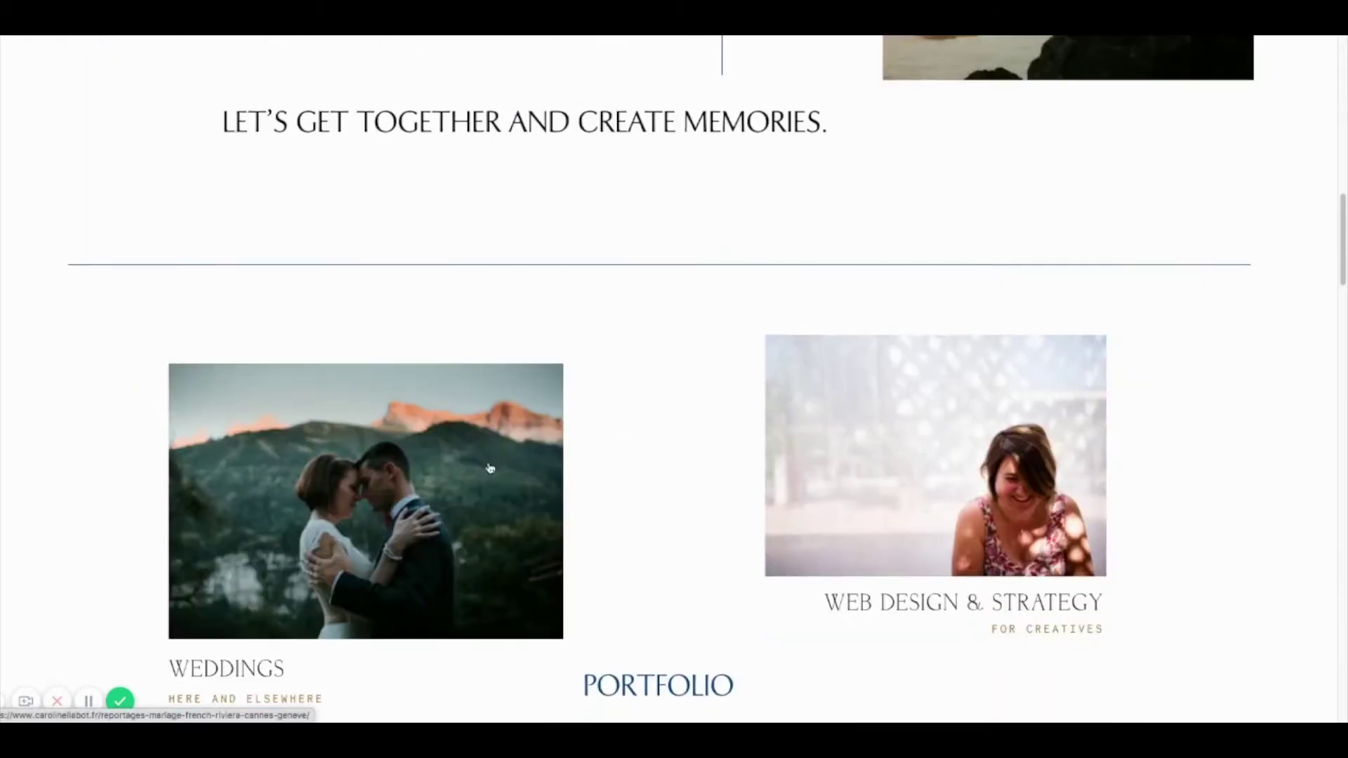
scroll(490, 469, down, 3)
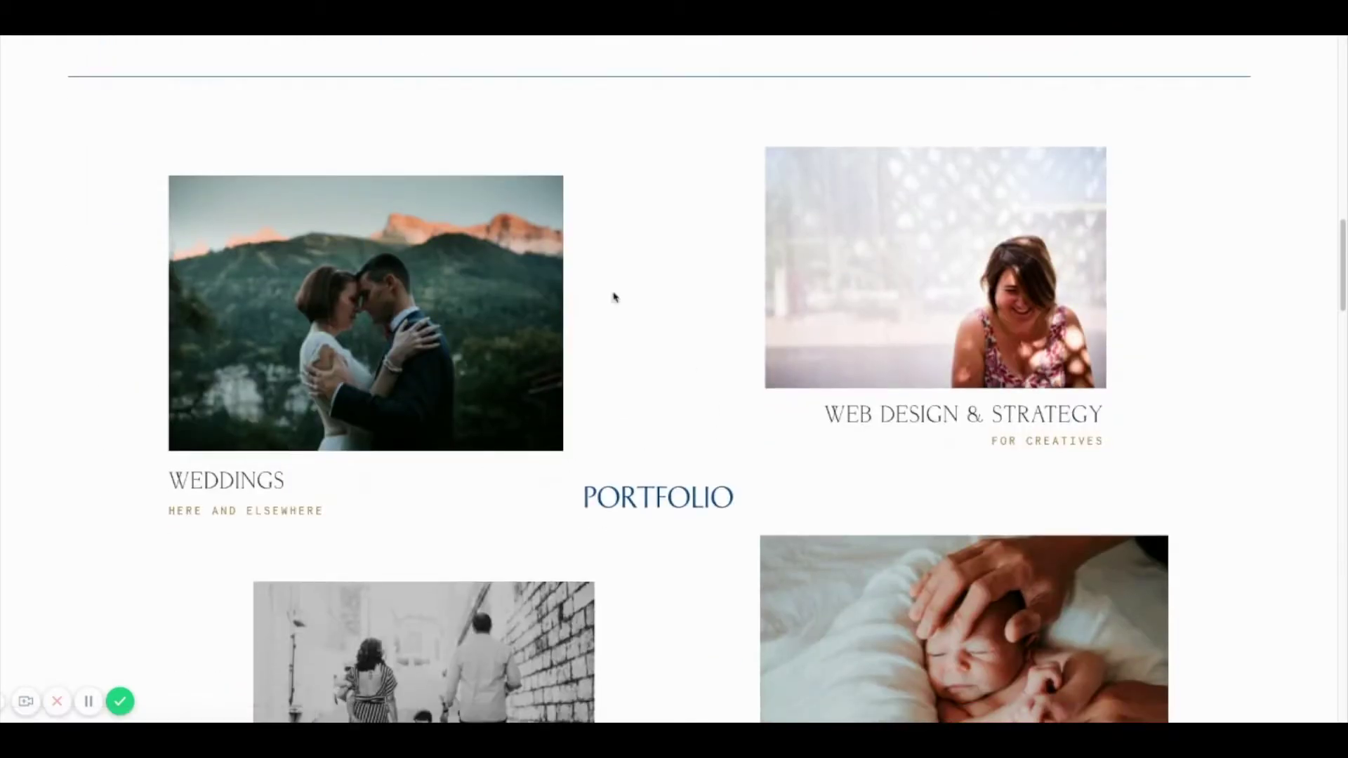
scroll(960, 617, down, 3)
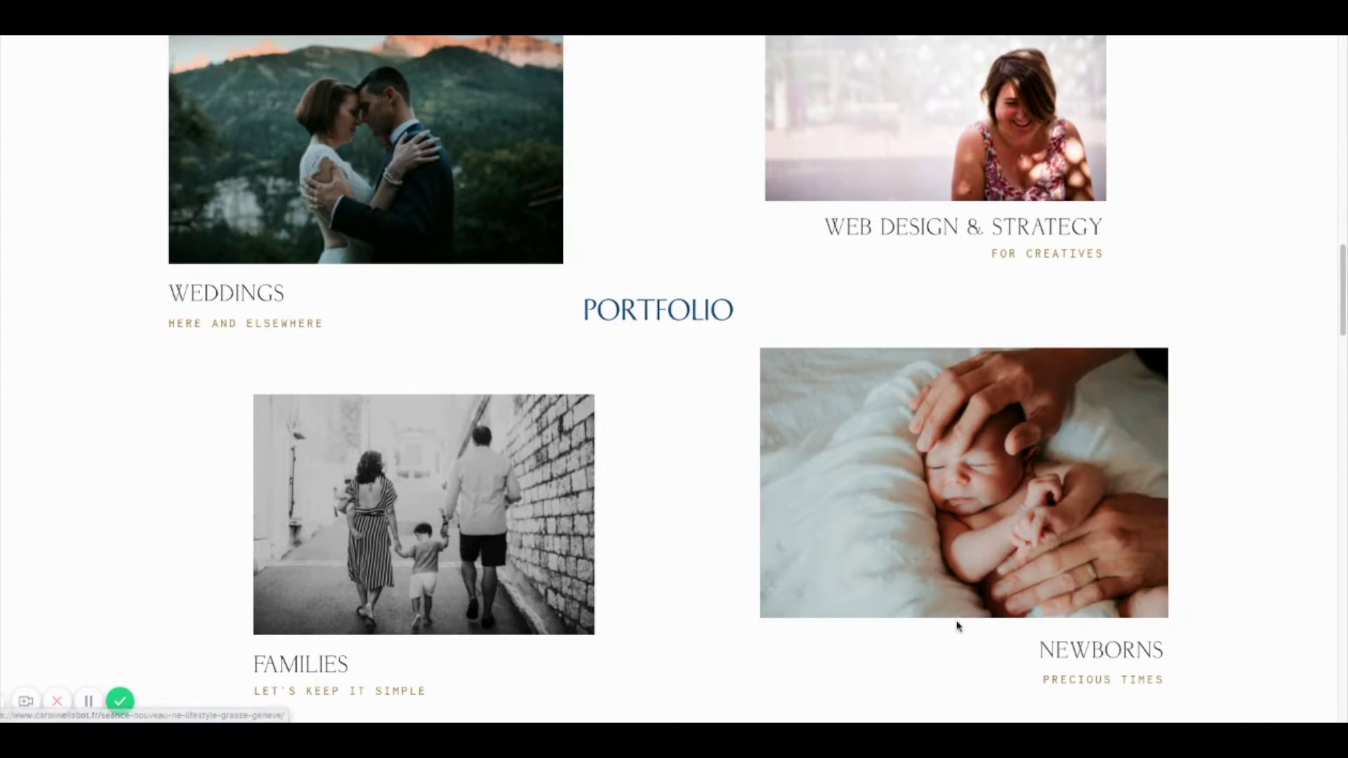
scroll(957, 625, down, 6)
Scroll past the Provence - France wedding testimonial down to the Featured On section
scroll(957, 625, down, 6)
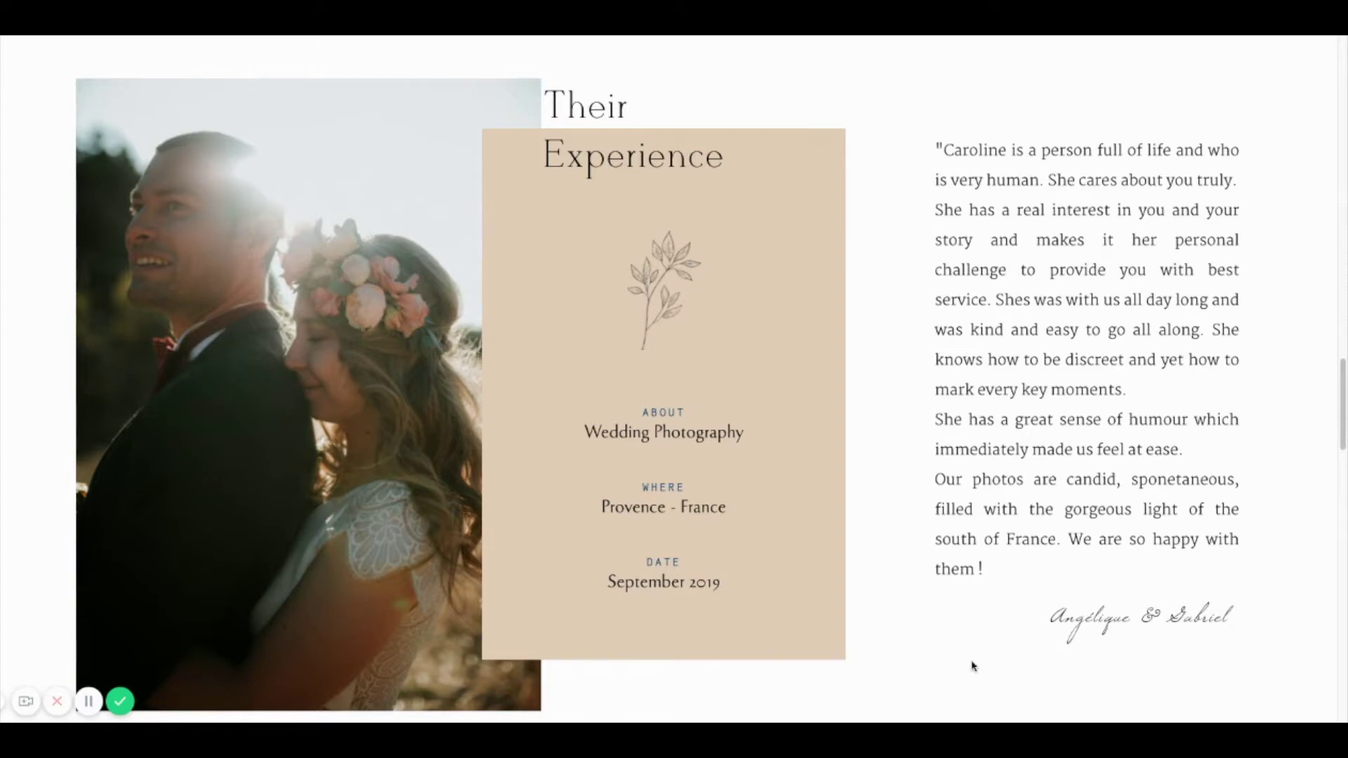
scroll(973, 665, down, 1)
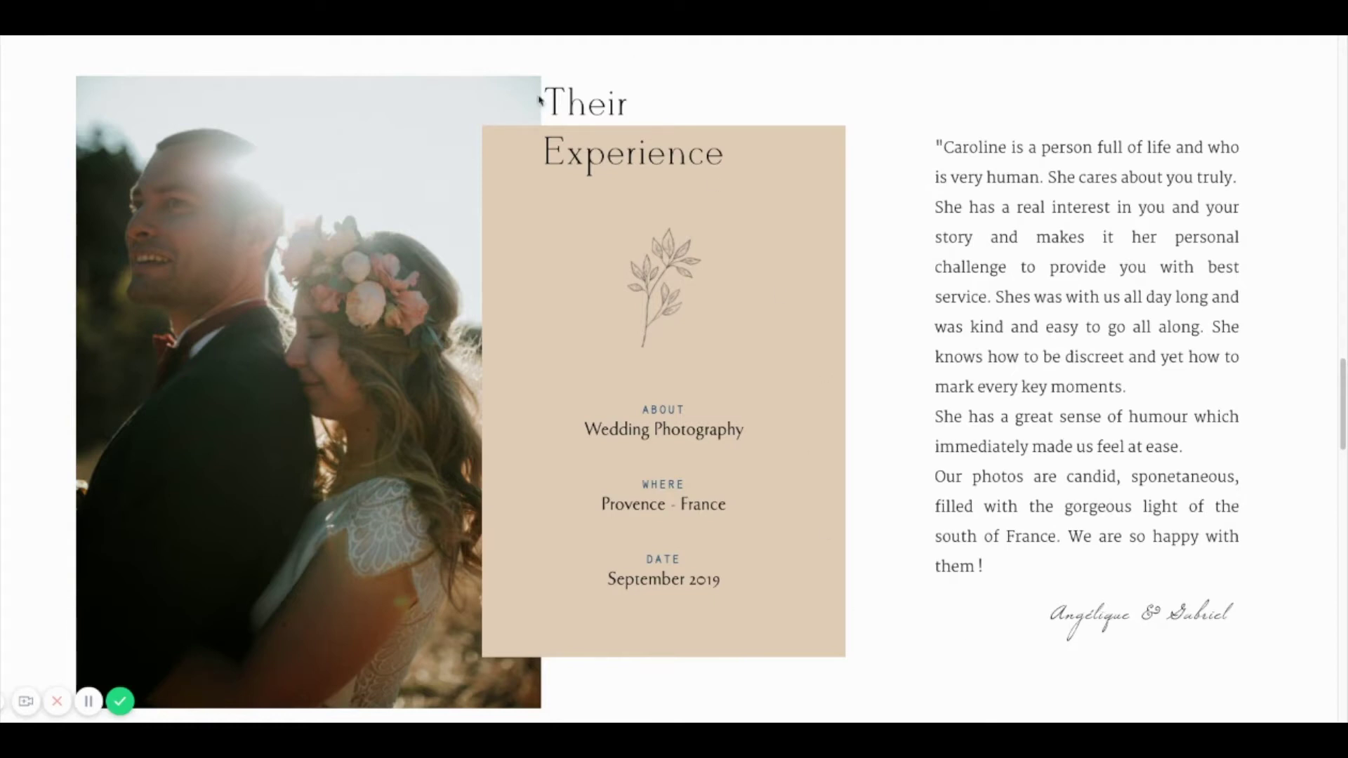
scroll(644, 593, down, 10)
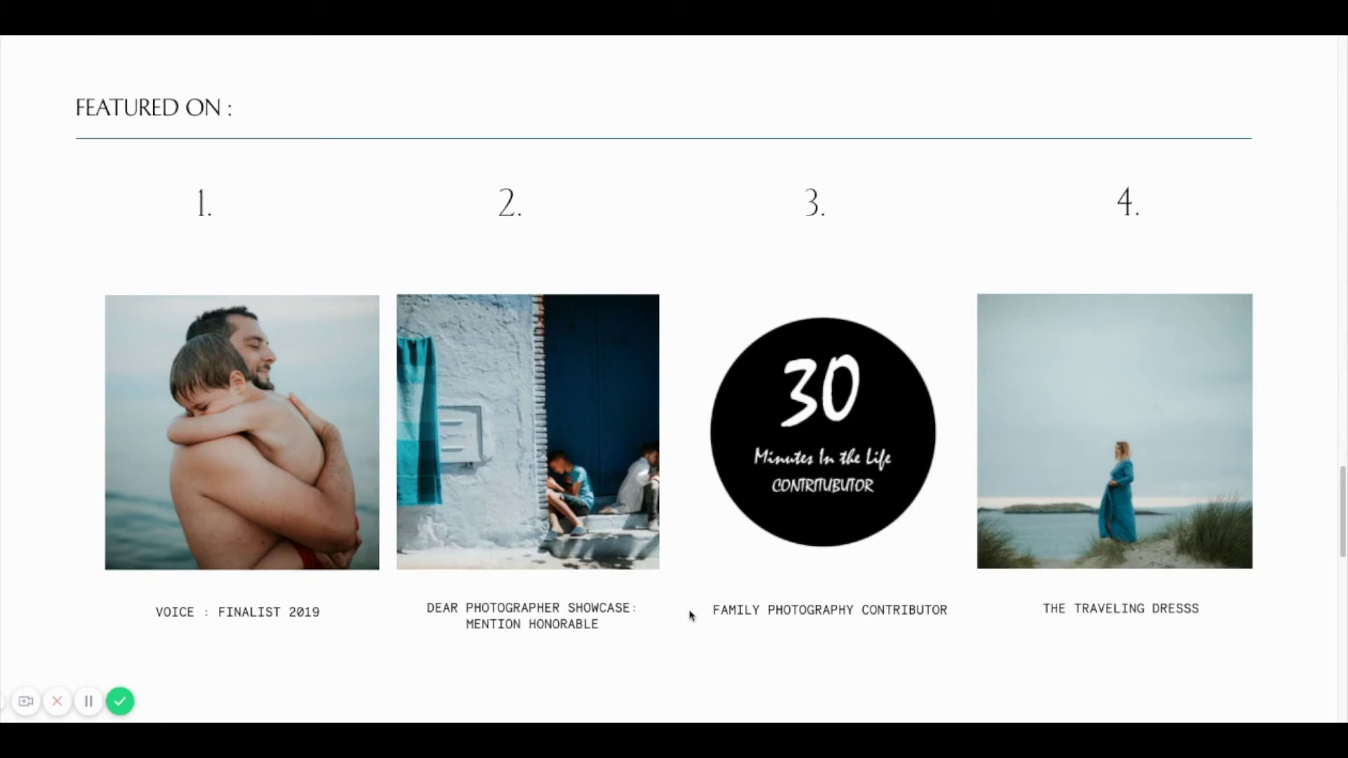
Scroll past the CTA and Instagram feed to the footer, then jump back to the top hero
scroll(690, 616, down, 4)
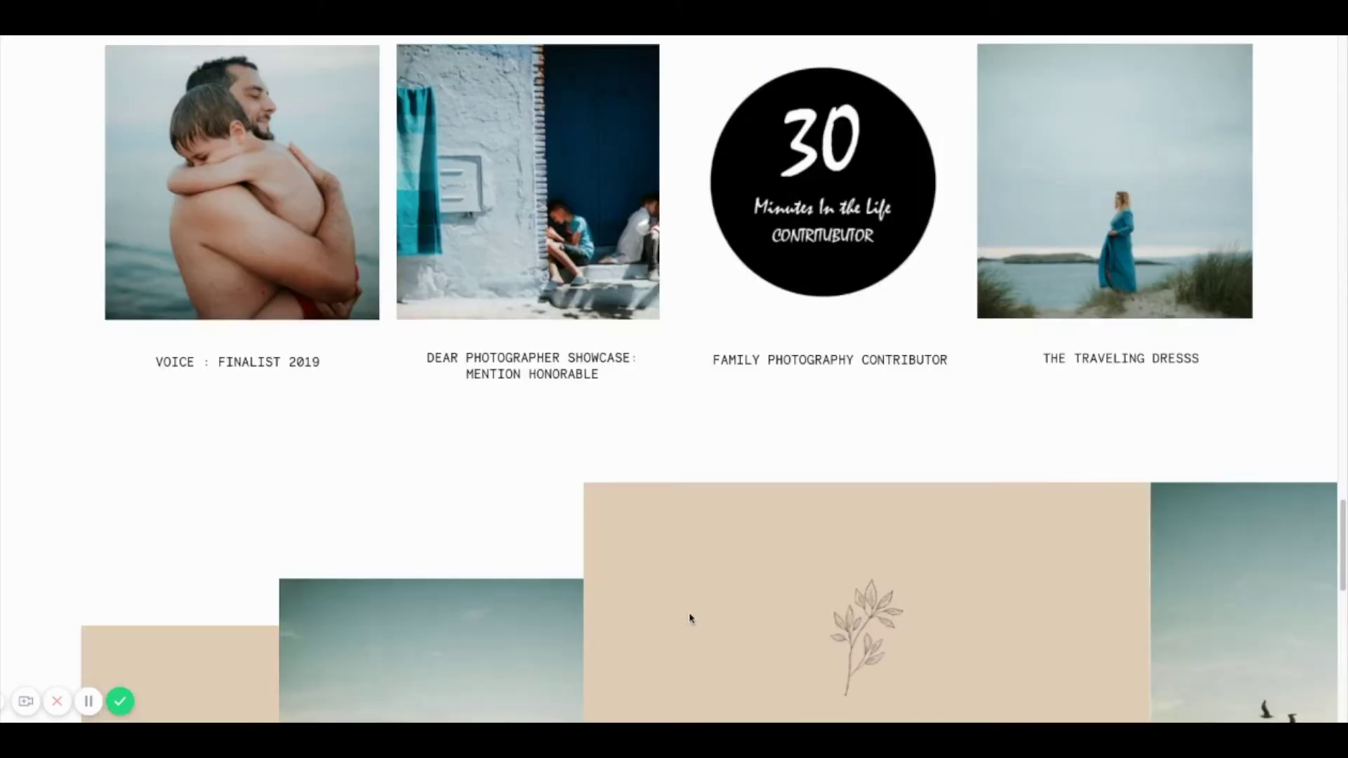
scroll(691, 617, down, 5)
scroll(690, 618, down, 1)
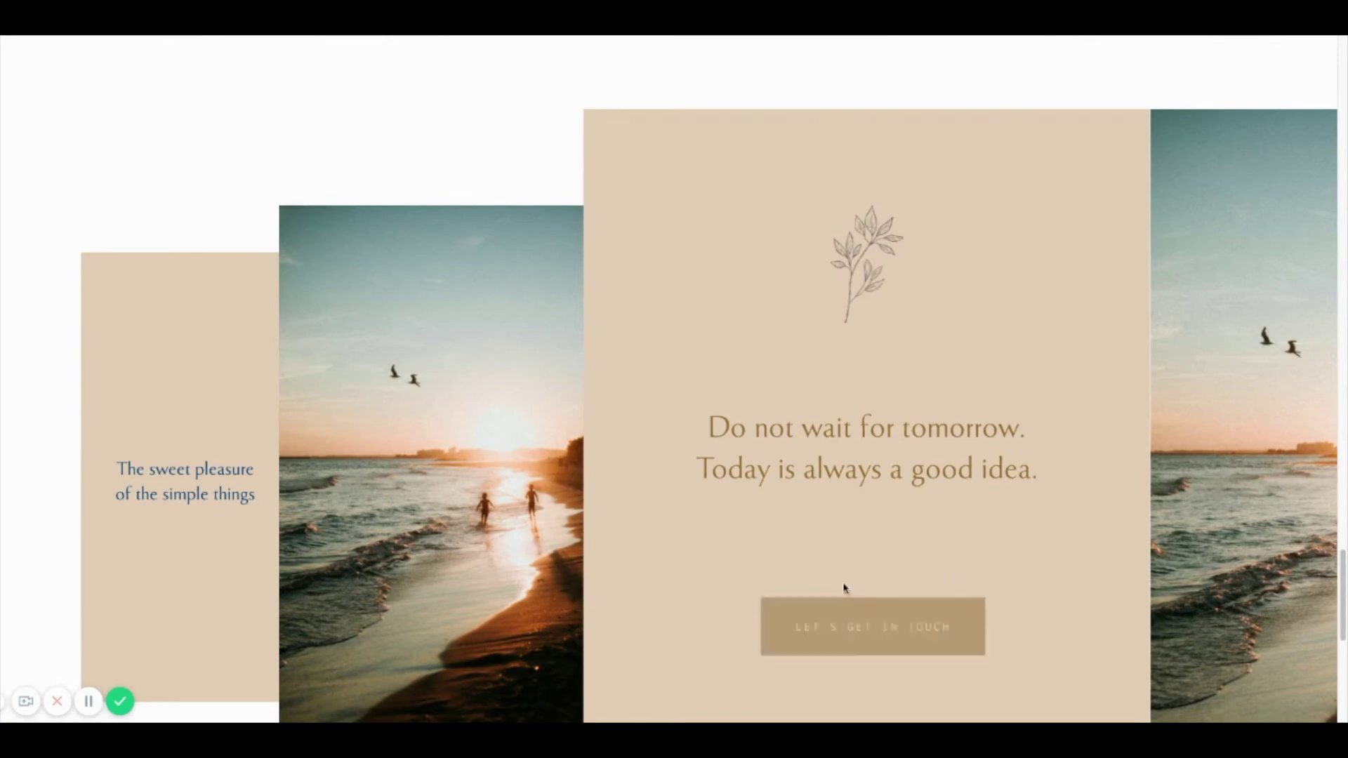
scroll(890, 637, down, 8)
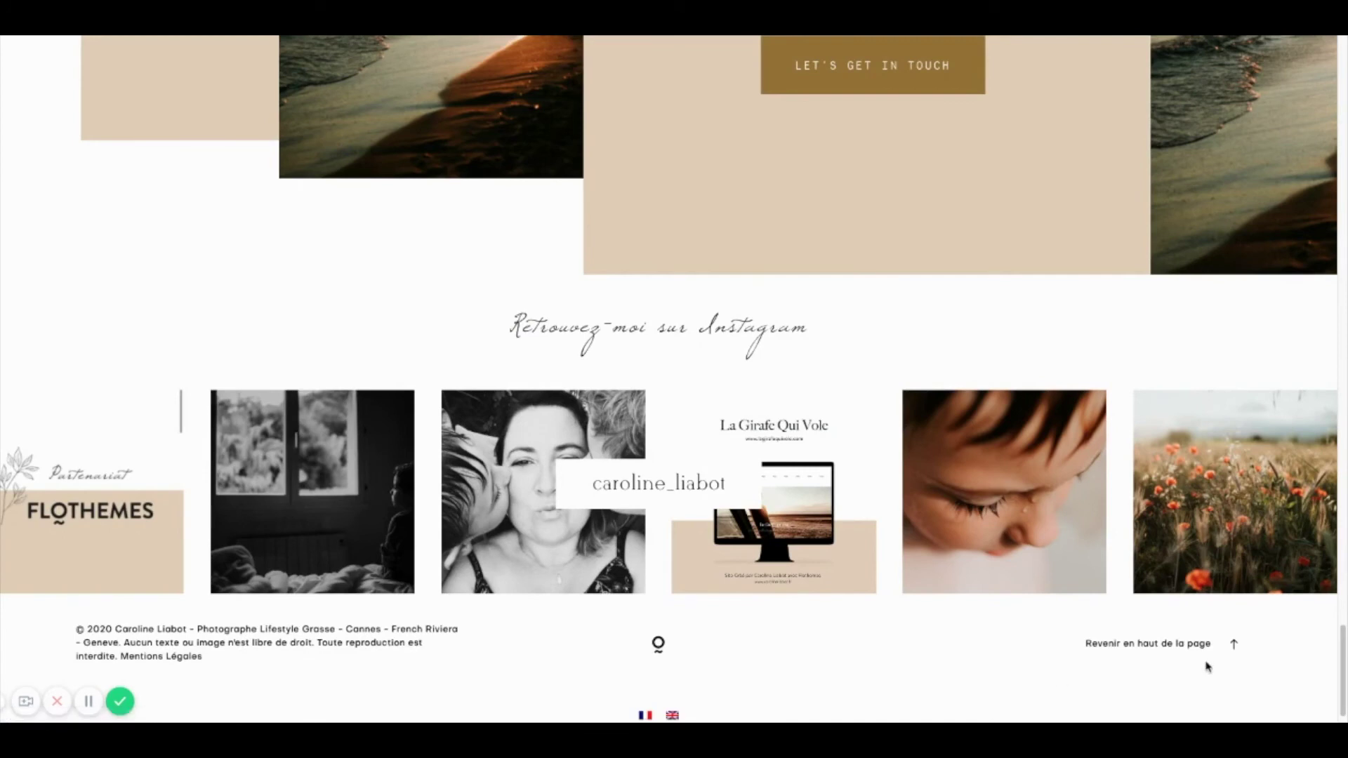
click(1162, 643)
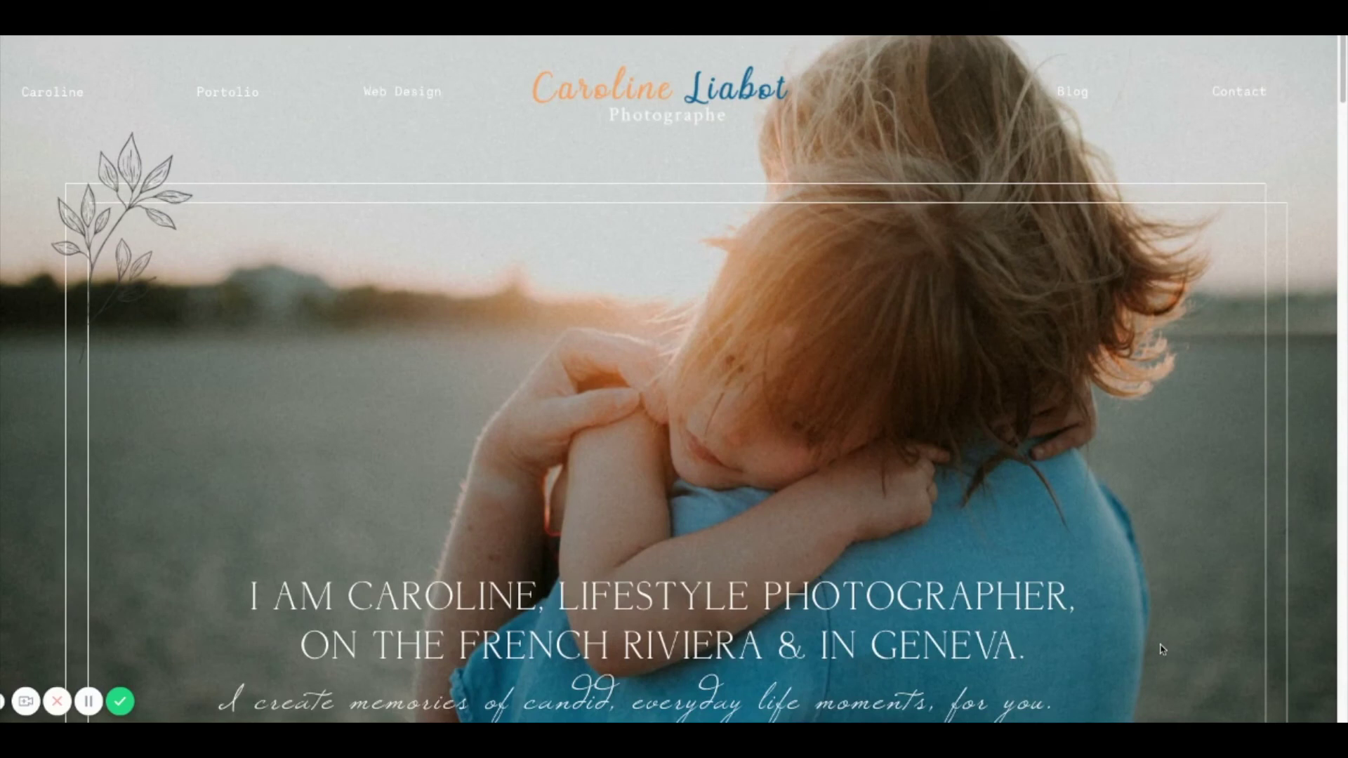
scroll(1162, 649, down, 2)
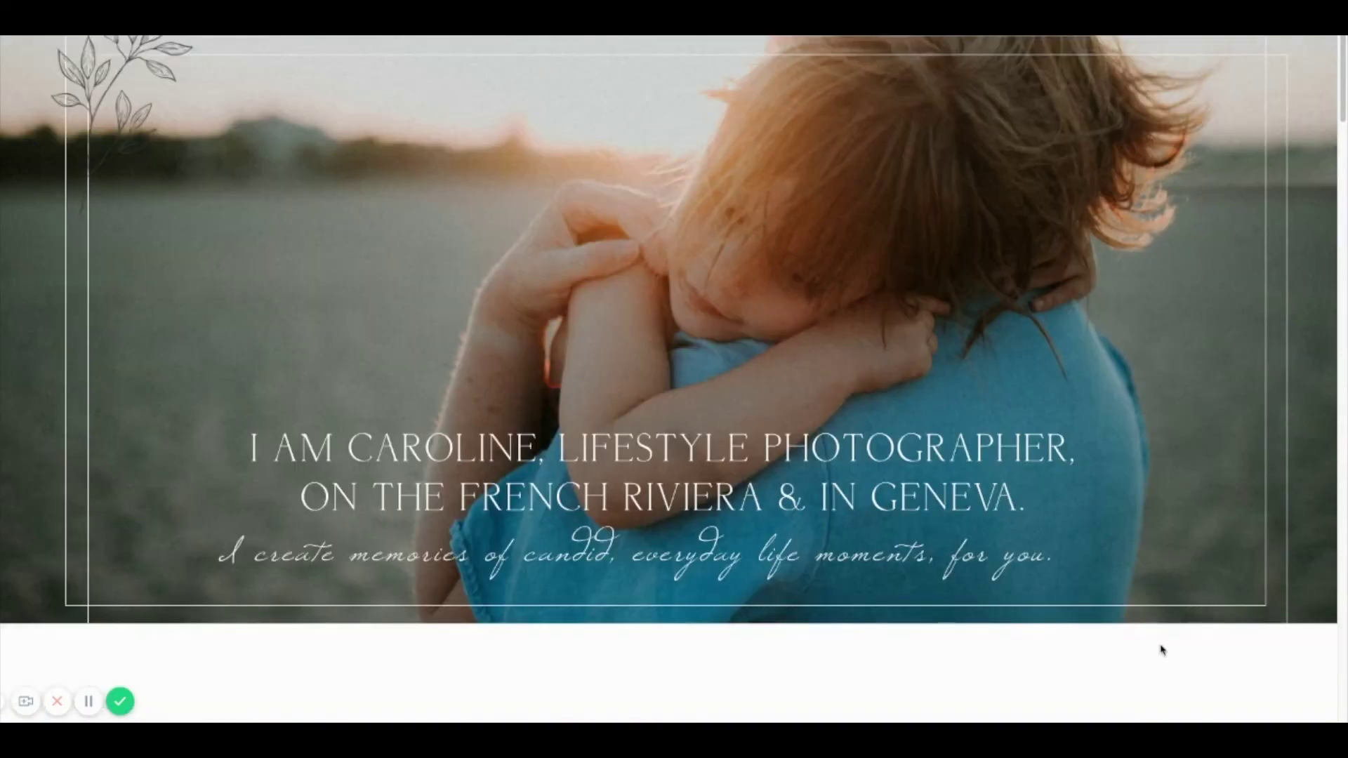